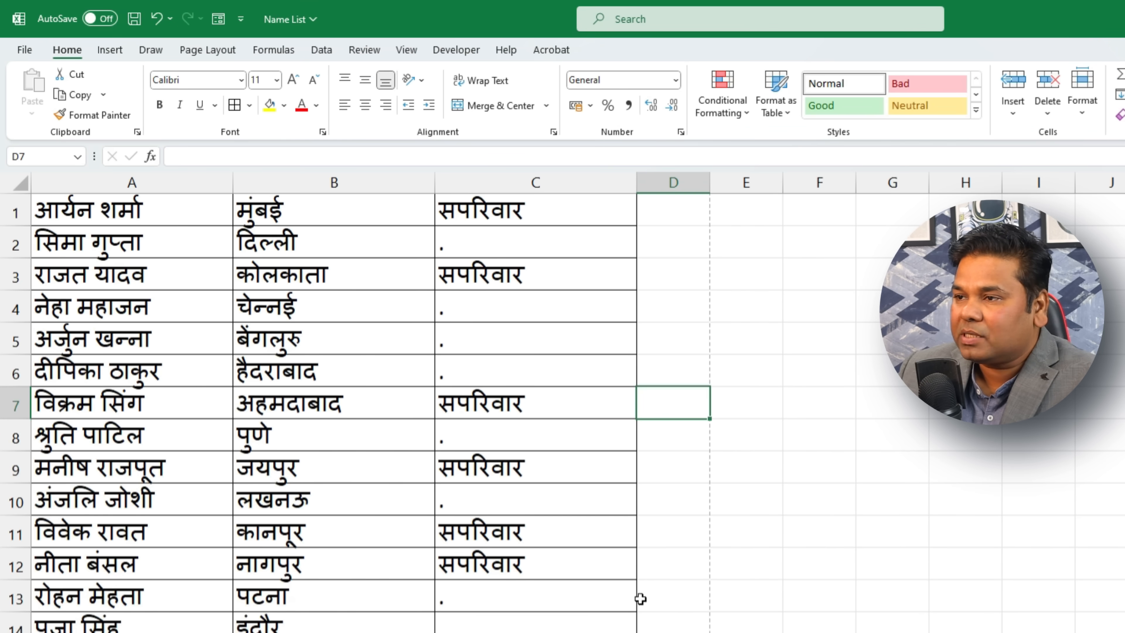
# Examine the header row and entries of the sample Name and City list, and the first rows of the Hindi list.
pyautogui.keyDown('ctrl'); pyautogui.scroll(-3, 562, 399); pyautogui.keyUp('ctrl')
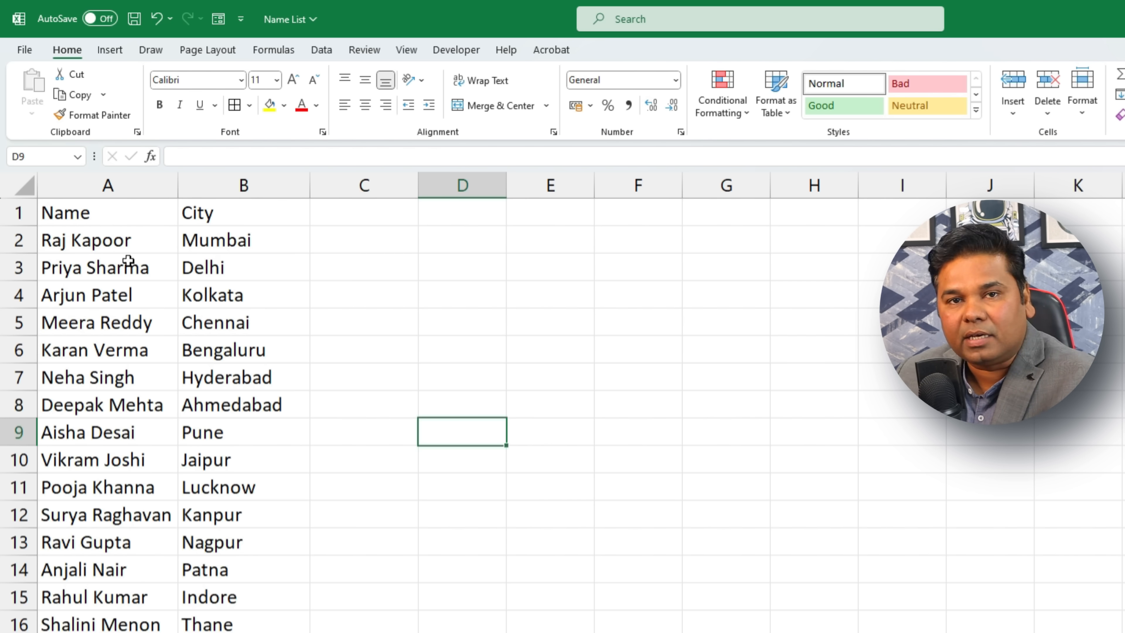
pyautogui.moveTo(53, 241); pyautogui.dragTo(251, 514)
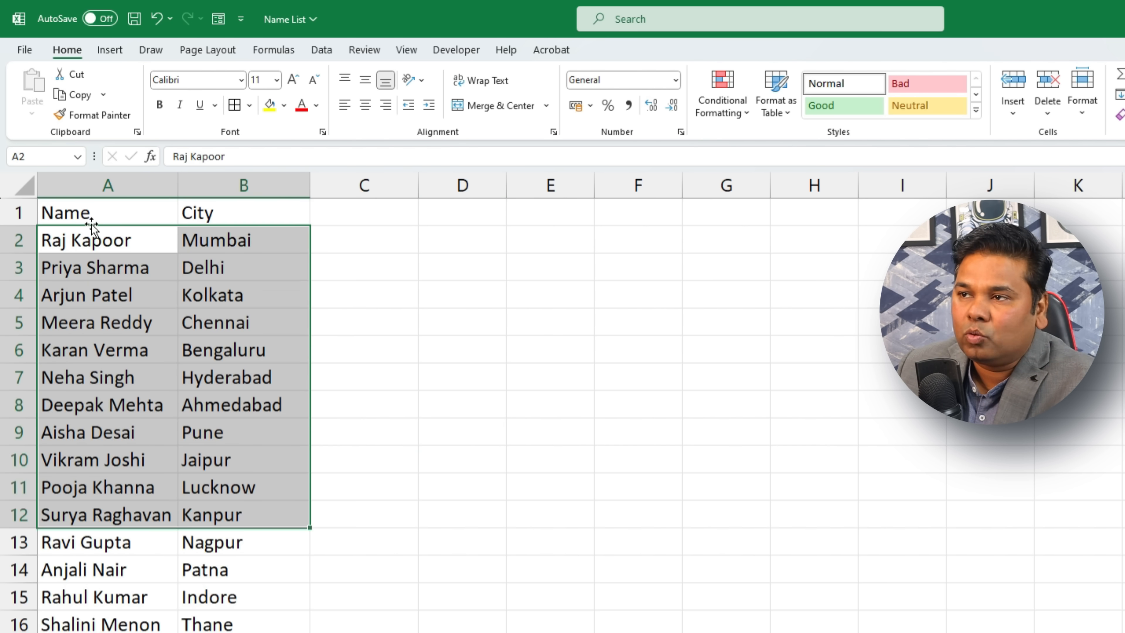
pyautogui.click(93, 210)
pyautogui.click(181, 211)
pyautogui.click(77, 213)
pyautogui.click(265, 212)
pyautogui.click(111, 212)
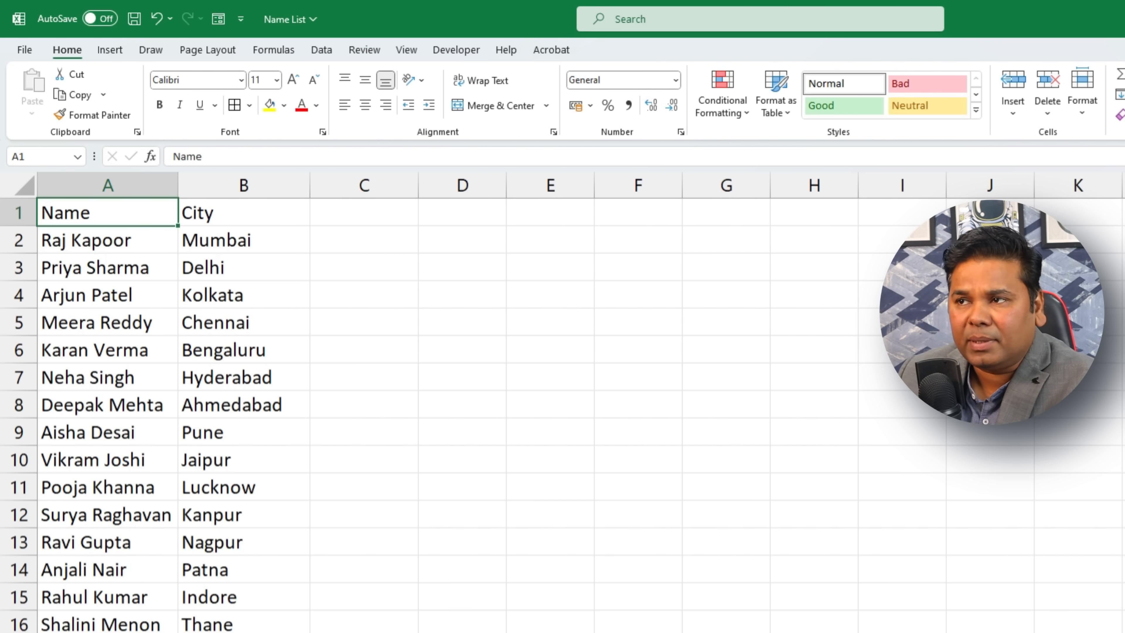
pyautogui.click(275, 211)
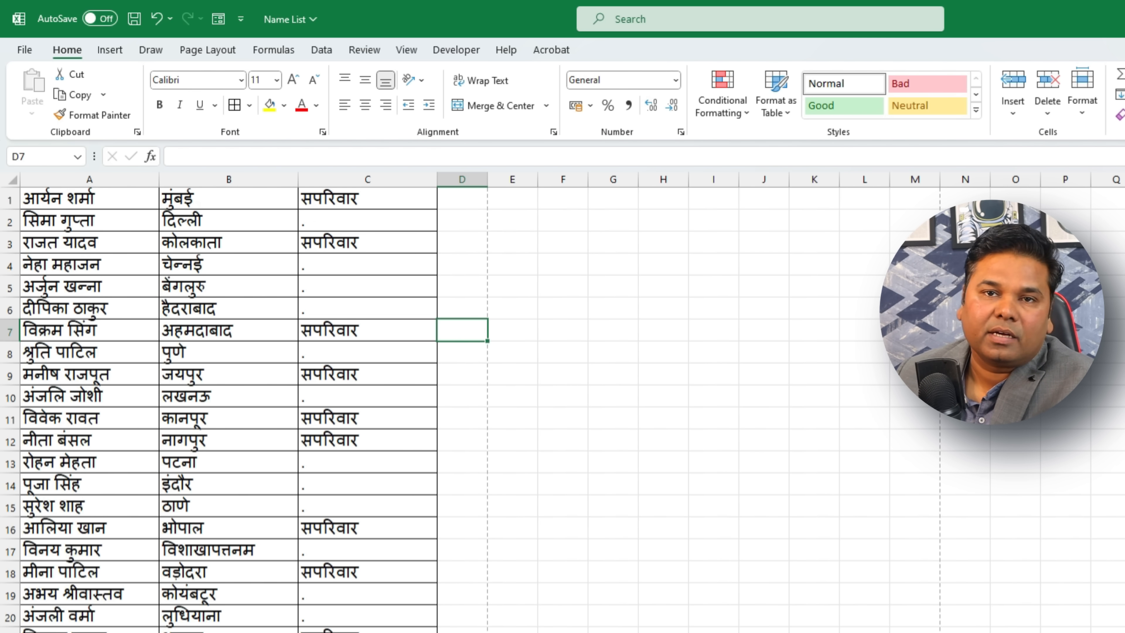
pyautogui.click(322, 204)
pyautogui.click(318, 215)
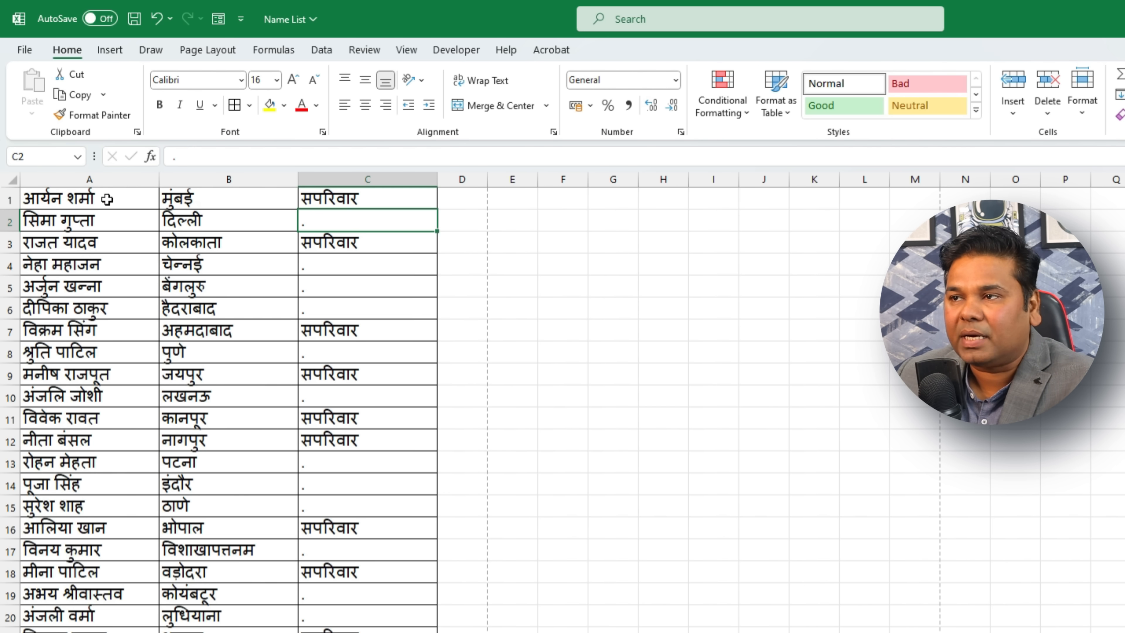
pyautogui.click(95, 198)
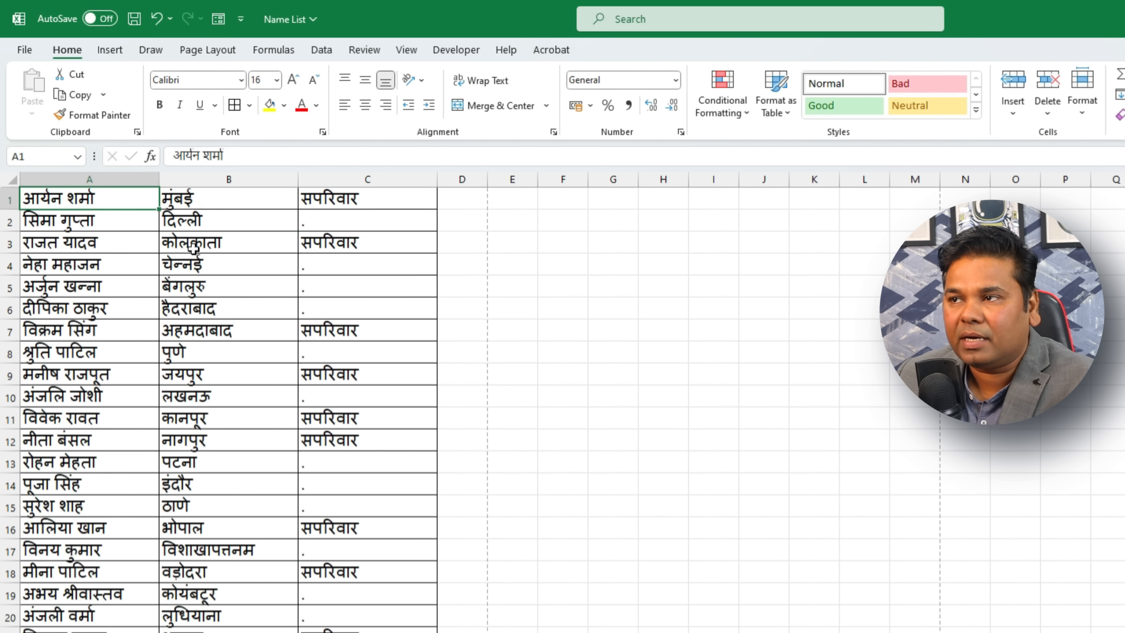
pyautogui.click(218, 200)
pyautogui.click(322, 195)
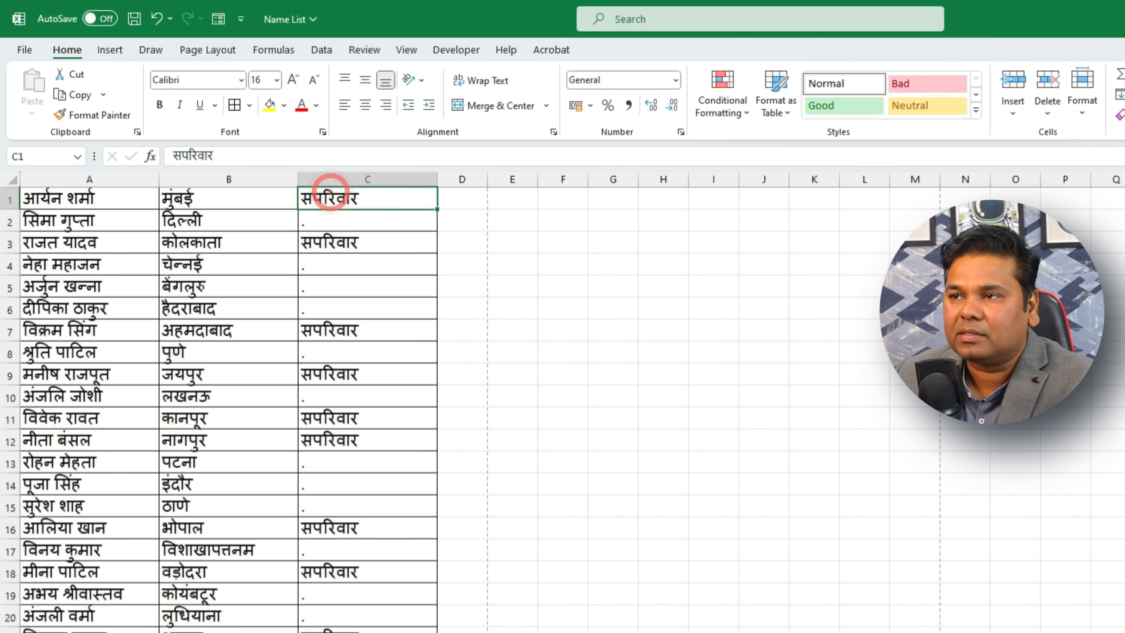
# Insert an empty row above the first entry of the Hindi list and enter the header Name in A1.
pyautogui.rightClick(10, 200)
pyautogui.click(55, 352)
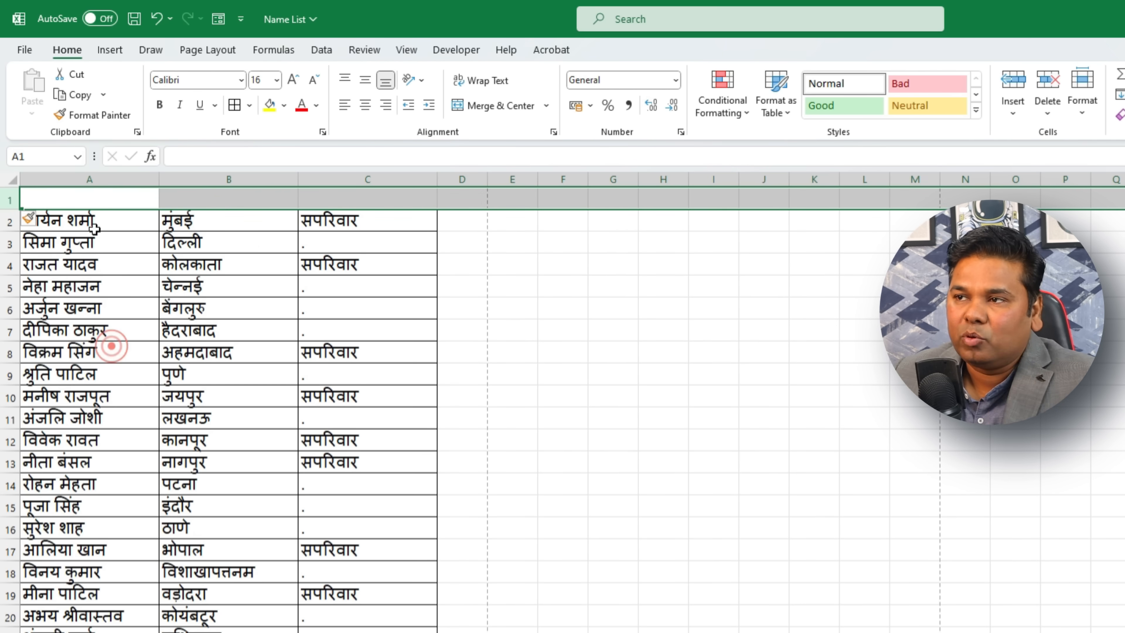
pyautogui.click(71, 193)
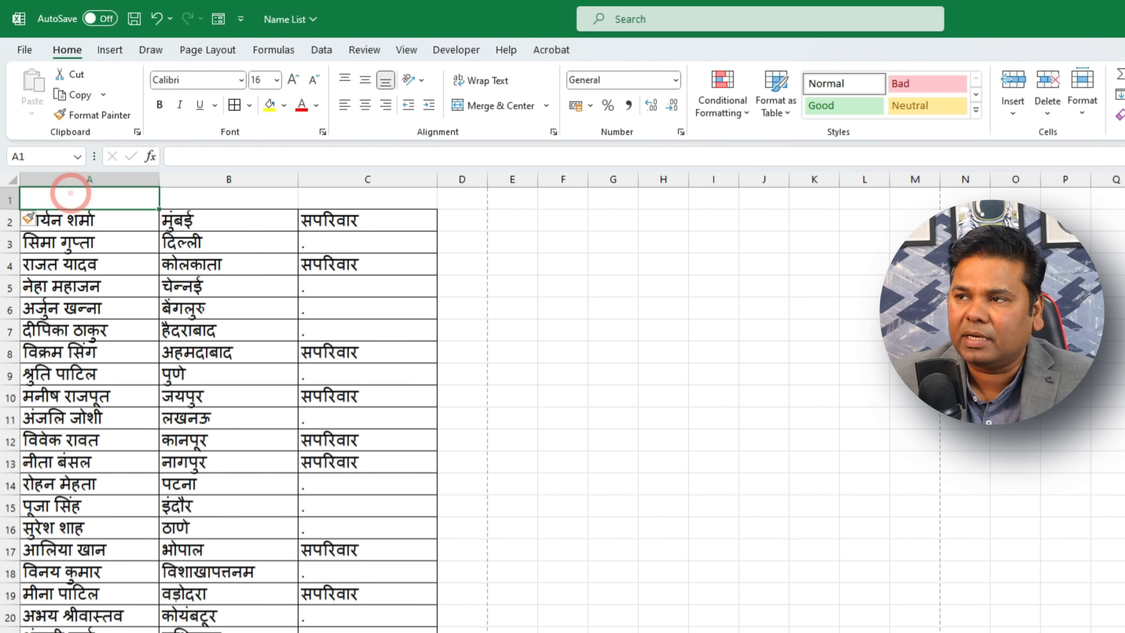
pyautogui.press('F2')
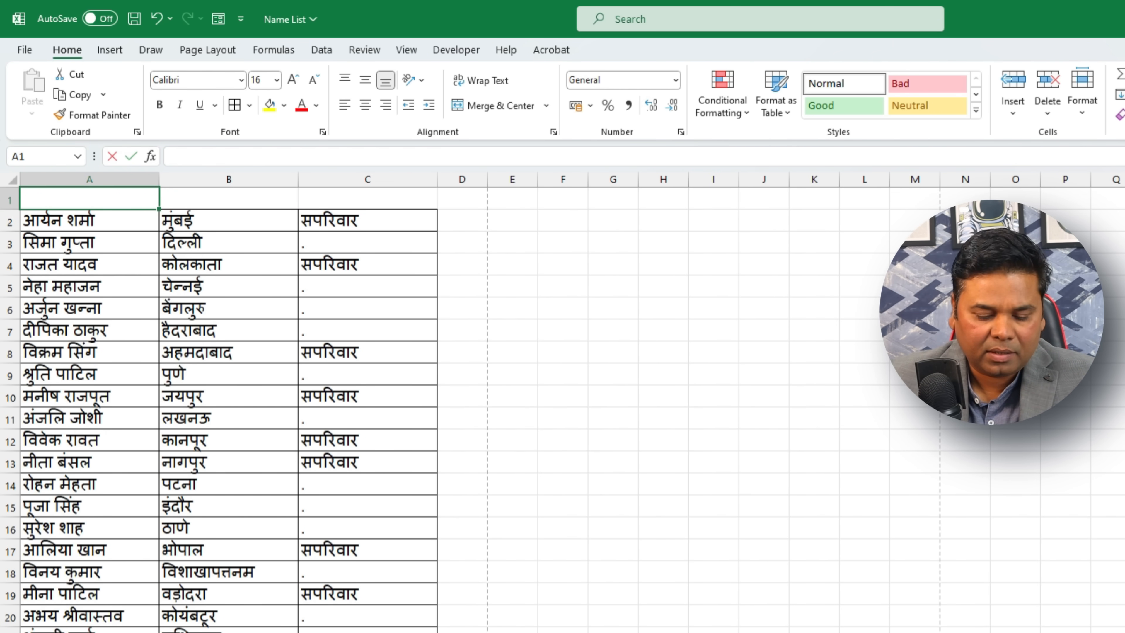
pyautogui.write('छ')
pyautogui.press('BackSpace')
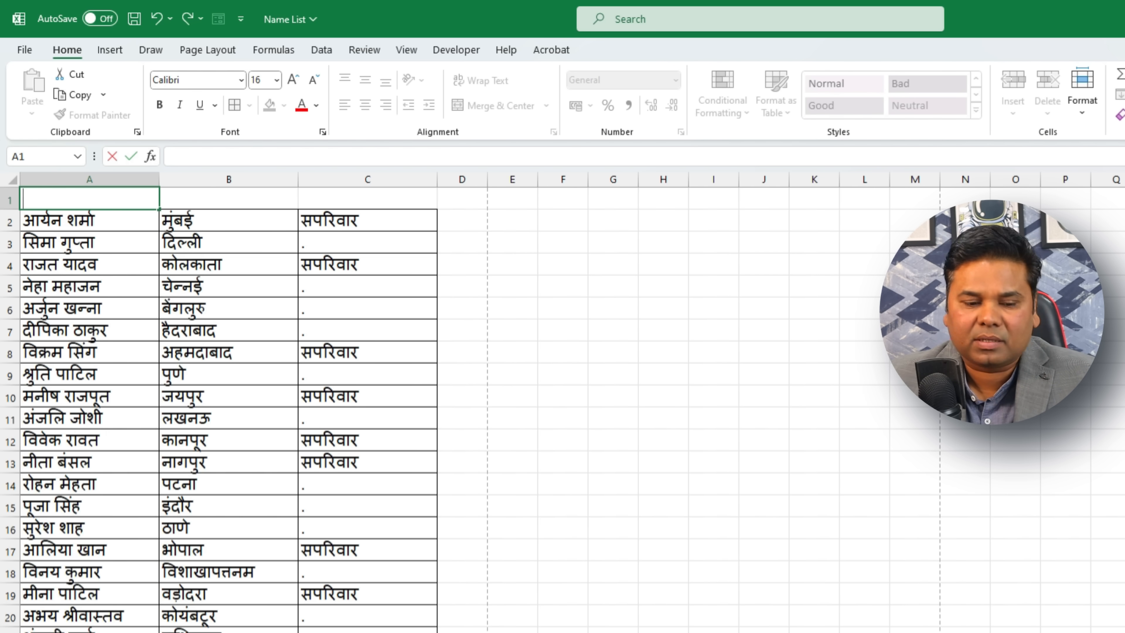
pyautogui.write('Name')
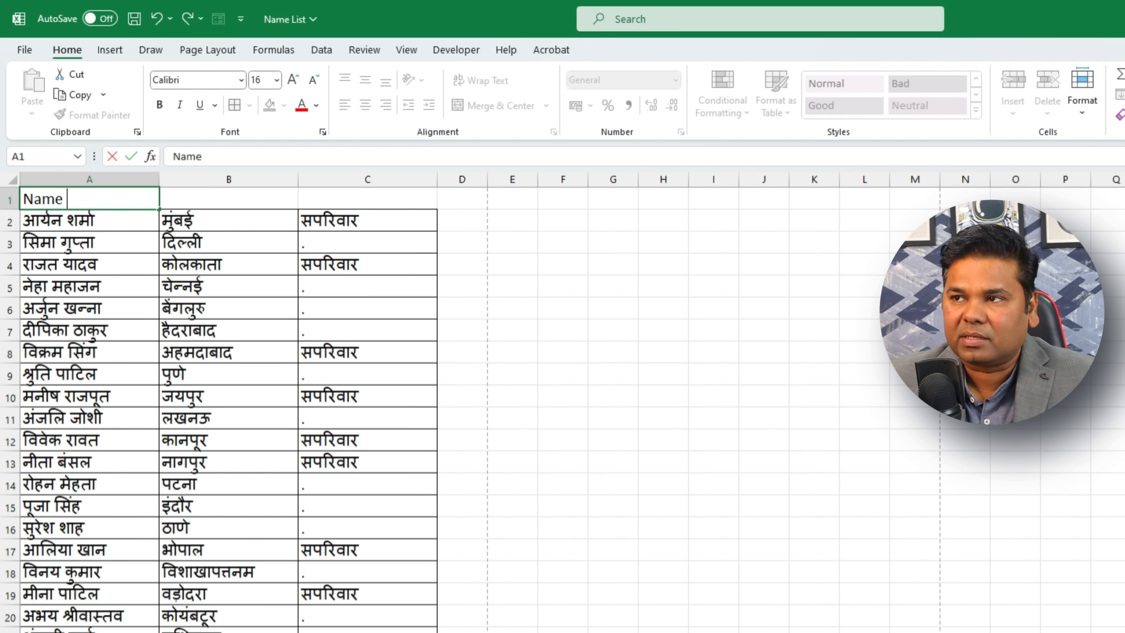
# Enter the headers City in B1 and No in C1.
pyautogui.press('Tab')
pyautogui.write('Ct')
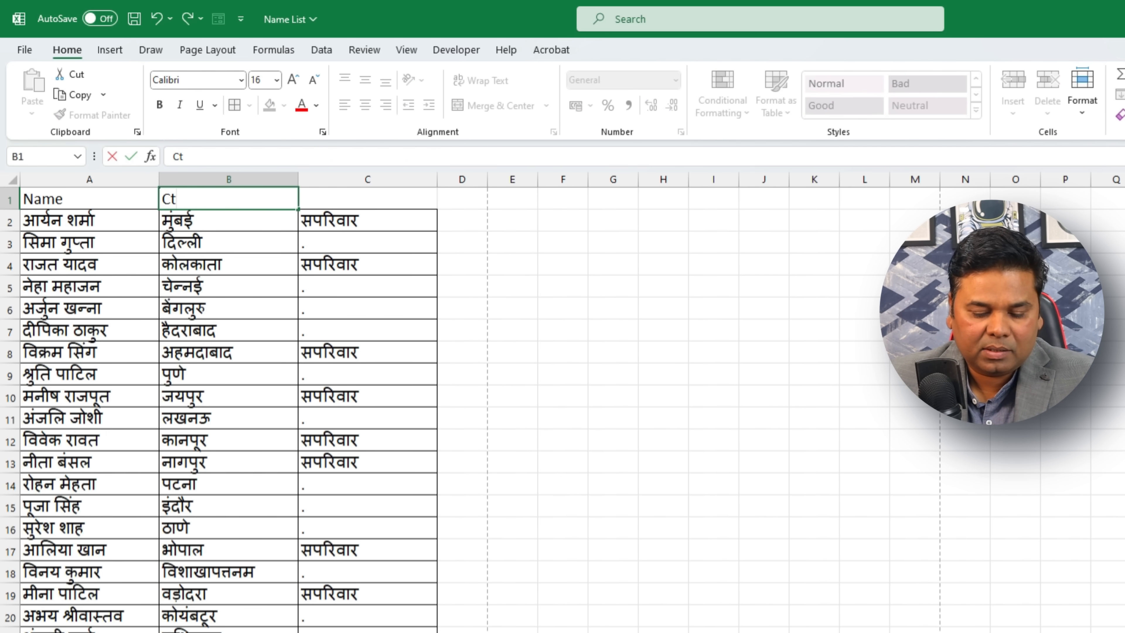
pyautogui.press('BackSpace')
pyautogui.write('ity')
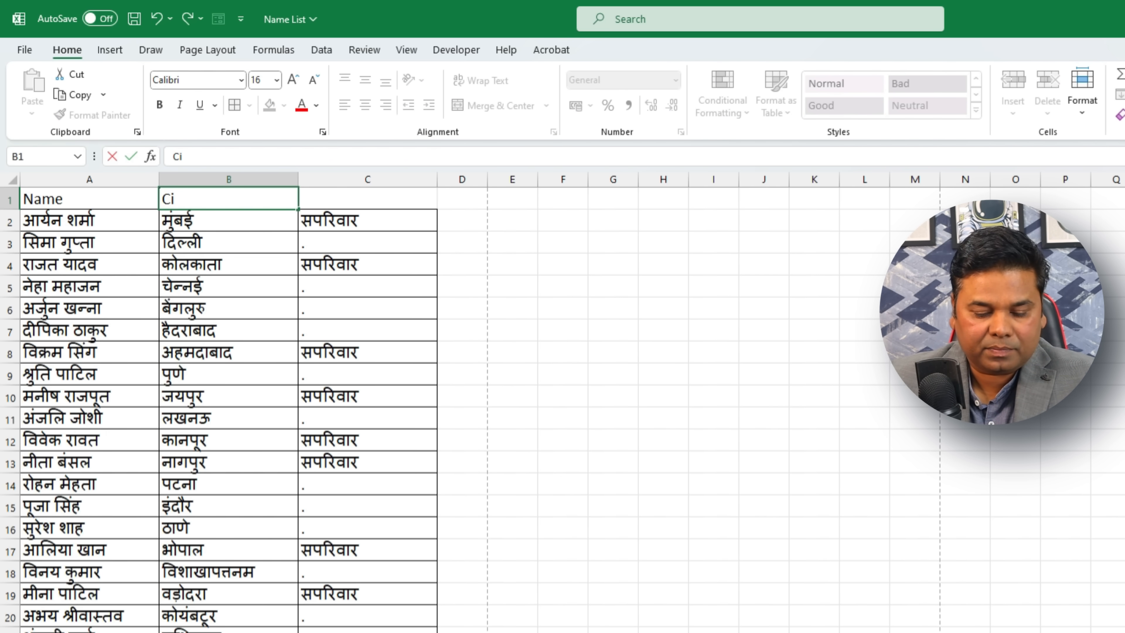
pyautogui.press('Tab')
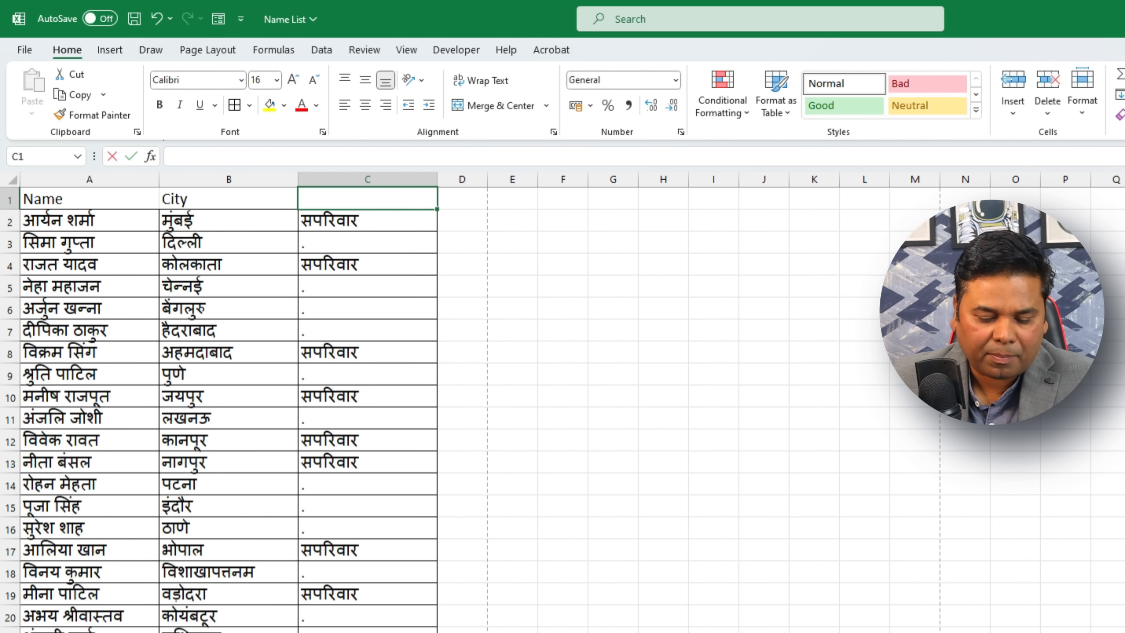
pyautogui.write('No')
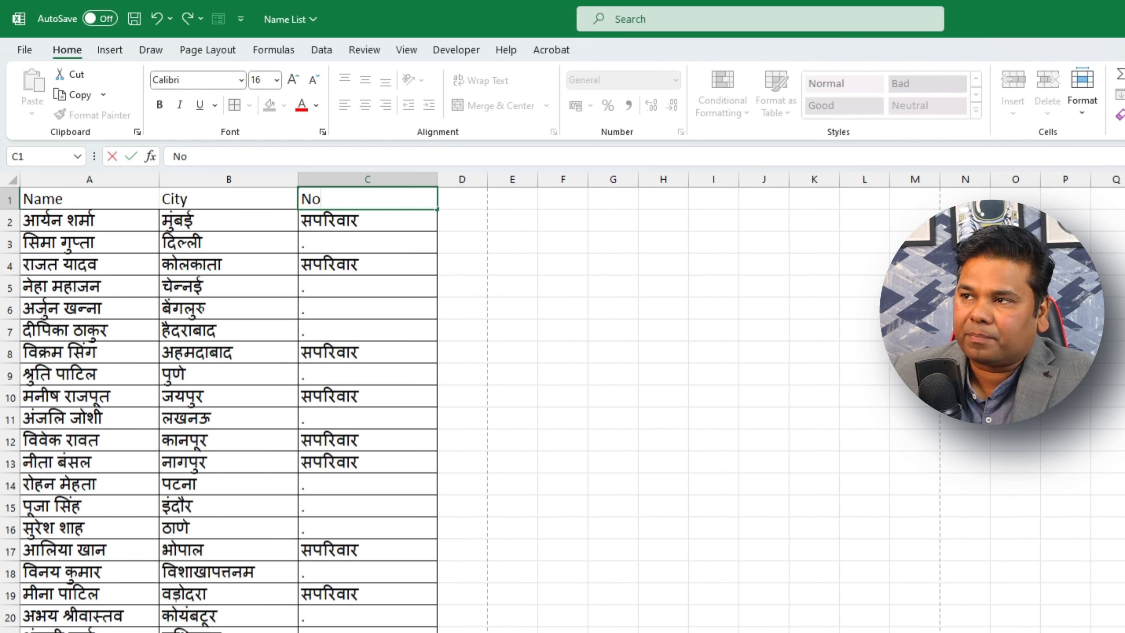
pyautogui.press('Return')
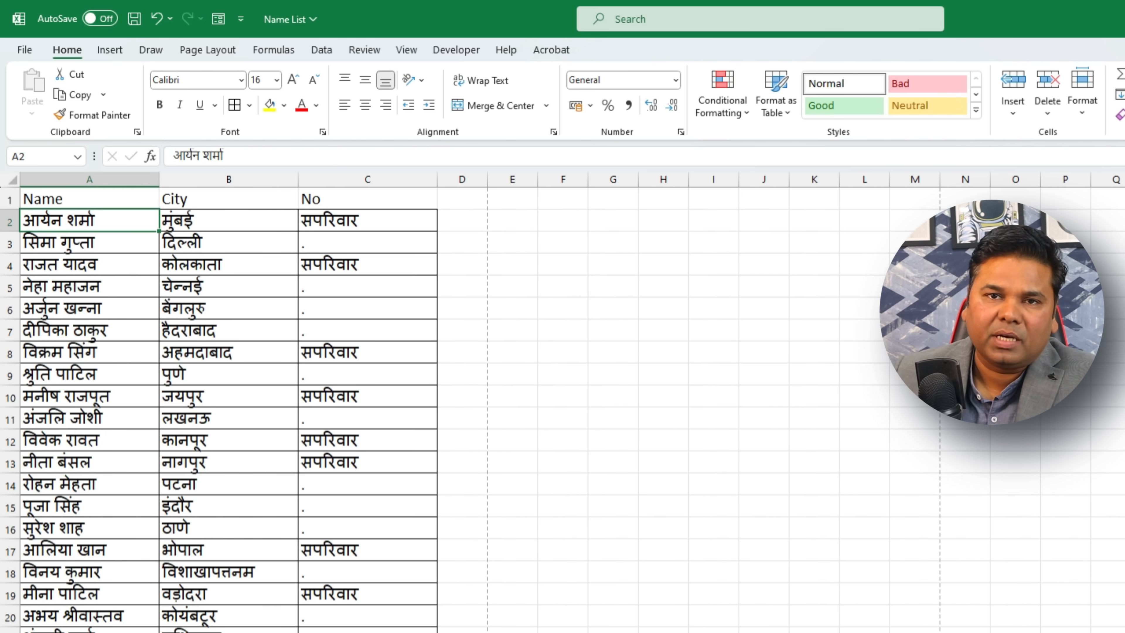
# Apply borders to the range A1:C9 and save the workbook.
pyautogui.moveTo(52, 197); pyautogui.dragTo(361, 375)
pyautogui.click(233, 105)
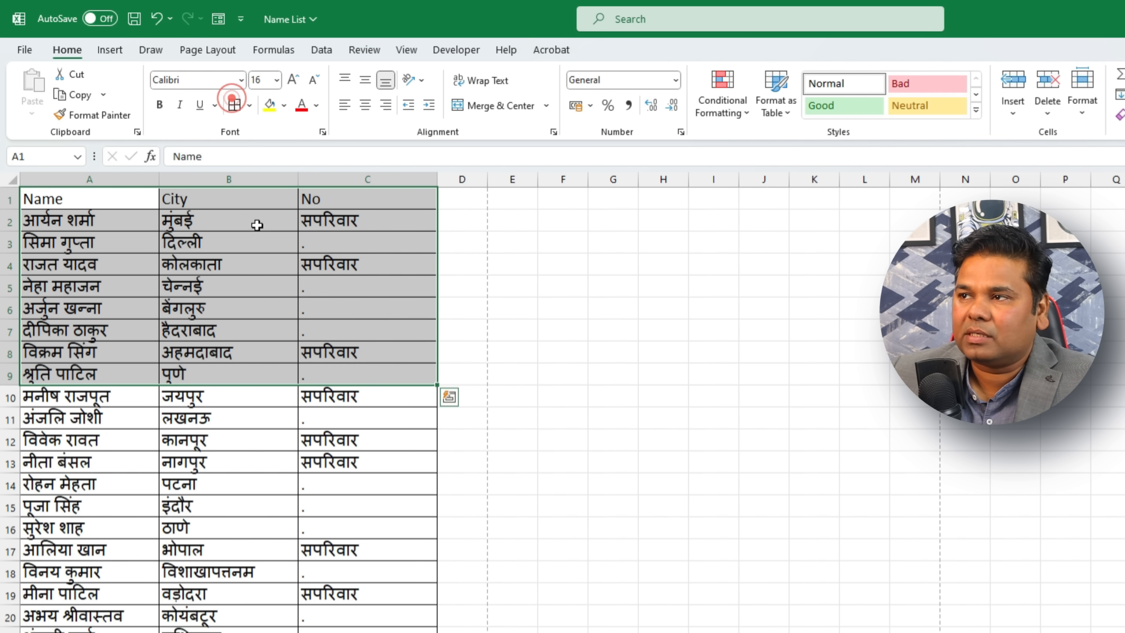
pyautogui.click(282, 279)
pyautogui.click(134, 19)
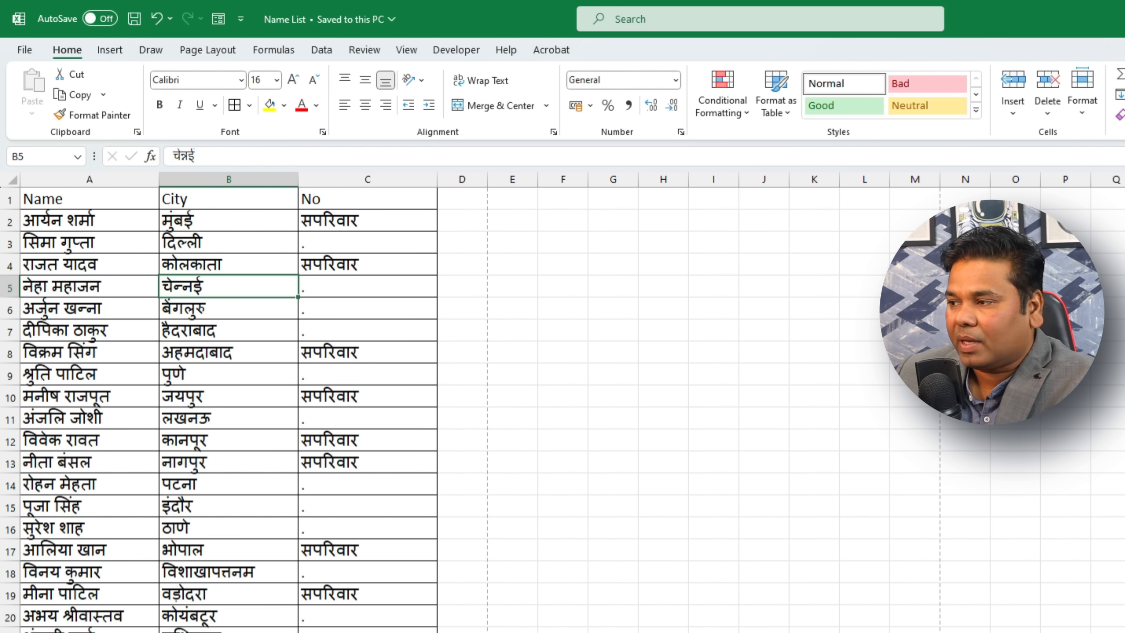
# Switch to the blank Word document and display its mail merge tools.
pyautogui.hotkey('alt', 'Tab')
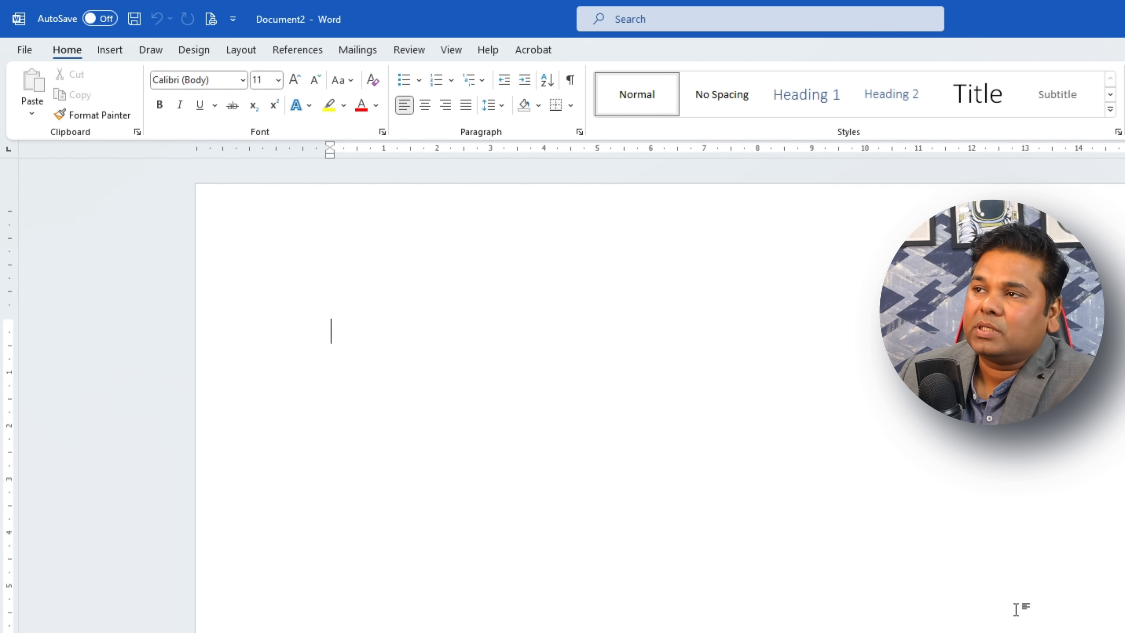
pyautogui.click(359, 51)
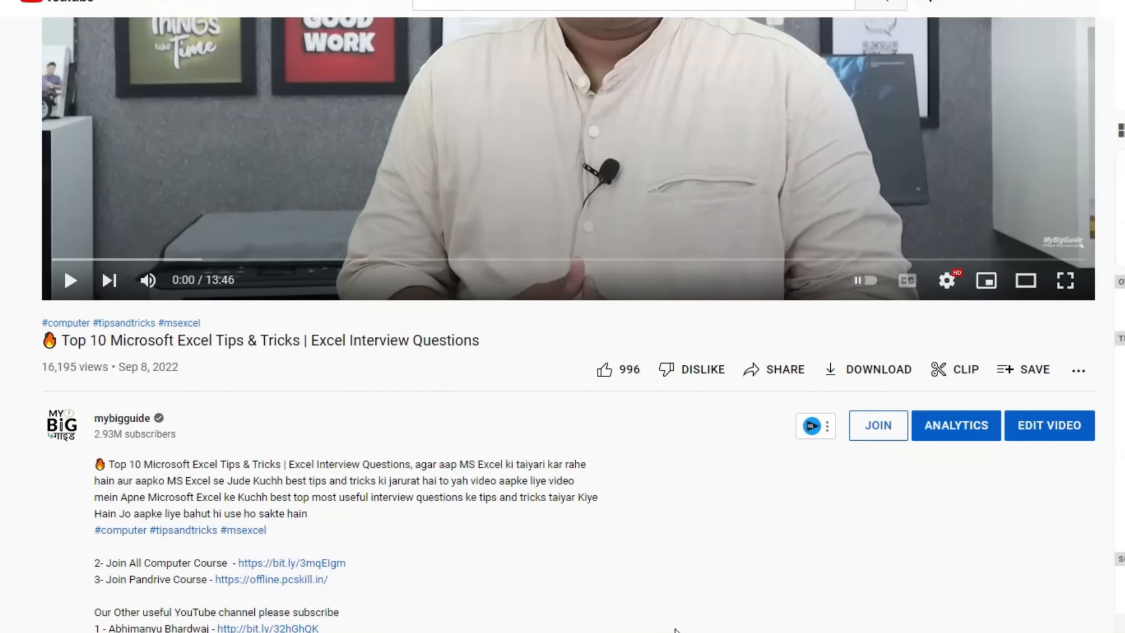
# Open the Pandrive Course link in the YouTube video's description and look through the courses offered.
pyautogui.scroll(4, 675, 630)
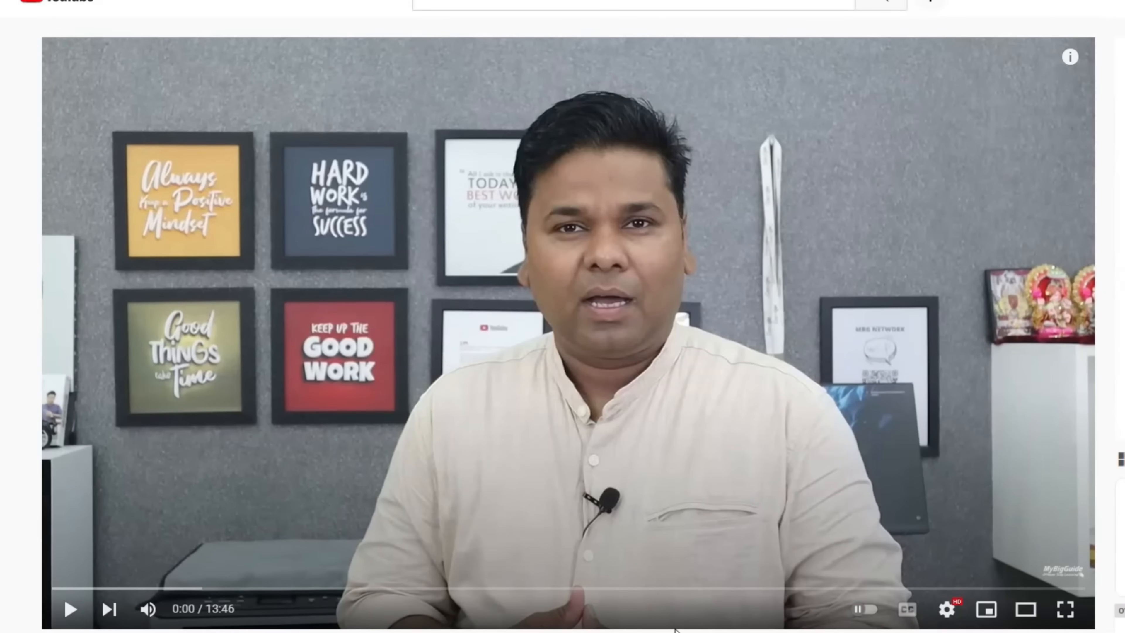
pyautogui.scroll(-8, 675, 630)
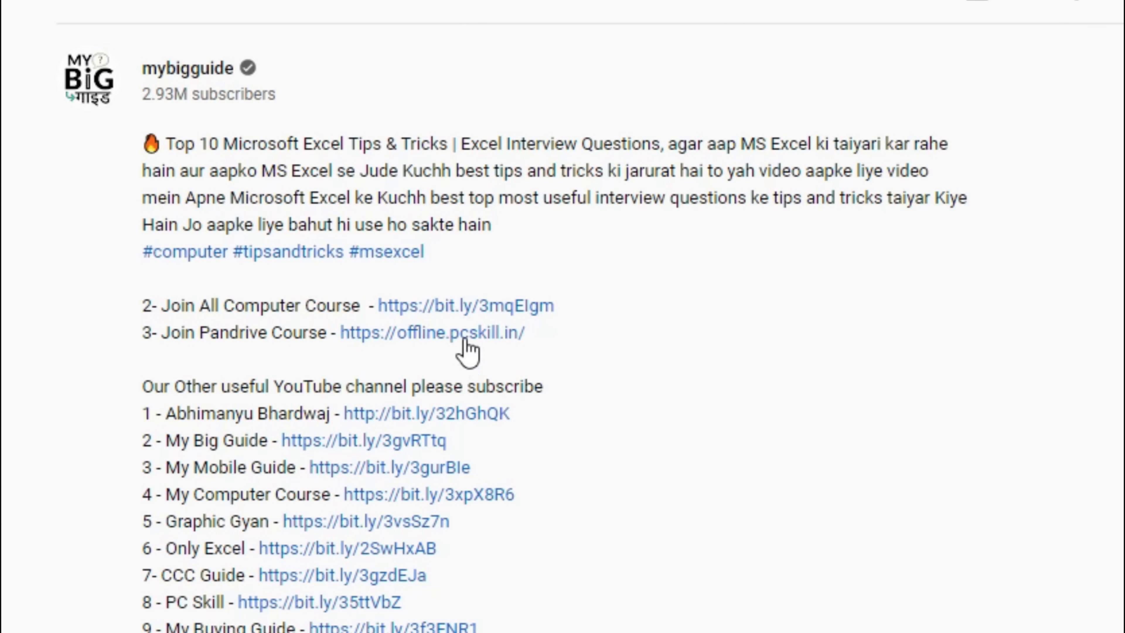
pyautogui.click(460, 333)
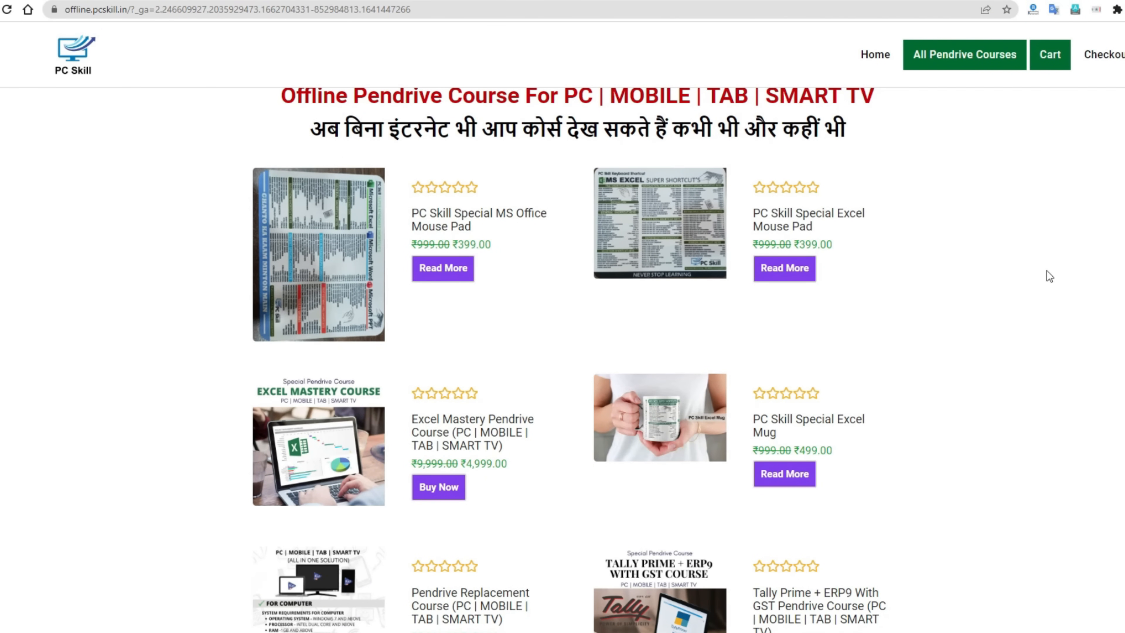
pyautogui.scroll(-2, 1047, 296)
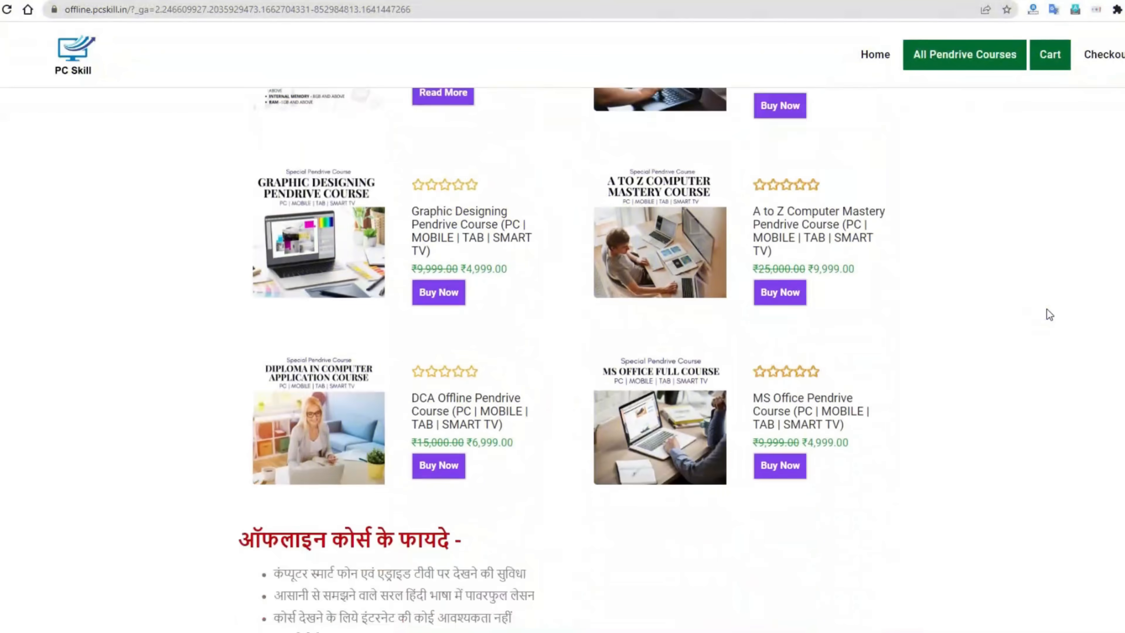
pyautogui.scroll(3, 1047, 309)
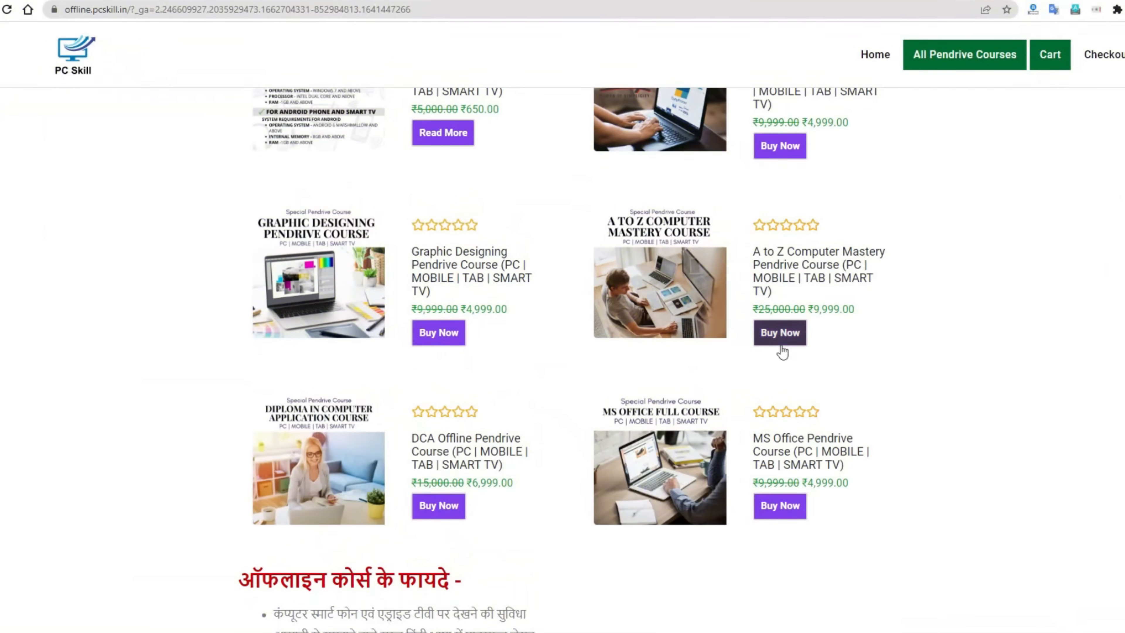
# Add the A to Z Computer Mastery Pendrive Course to the cart and open the cart.
pyautogui.click(780, 341)
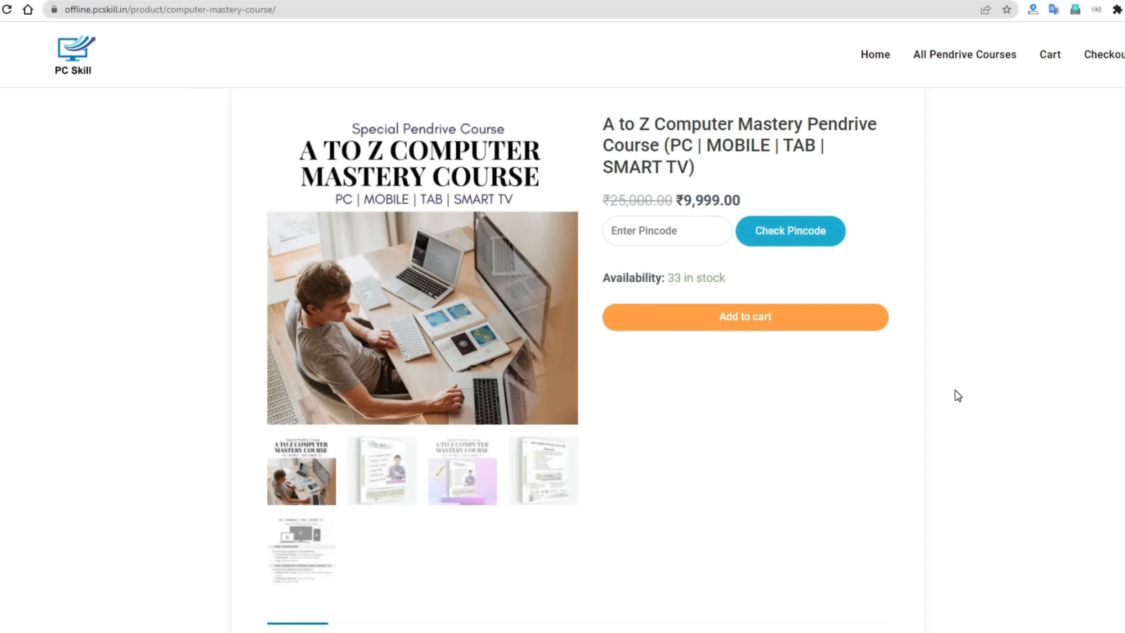
pyautogui.click(755, 324)
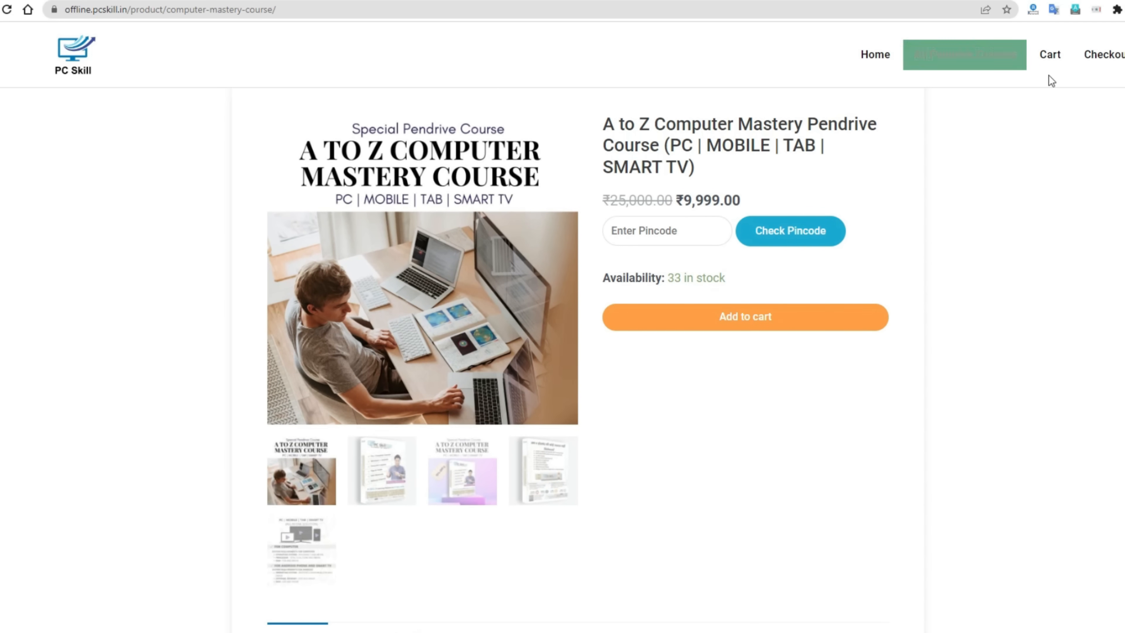
pyautogui.click(1051, 59)
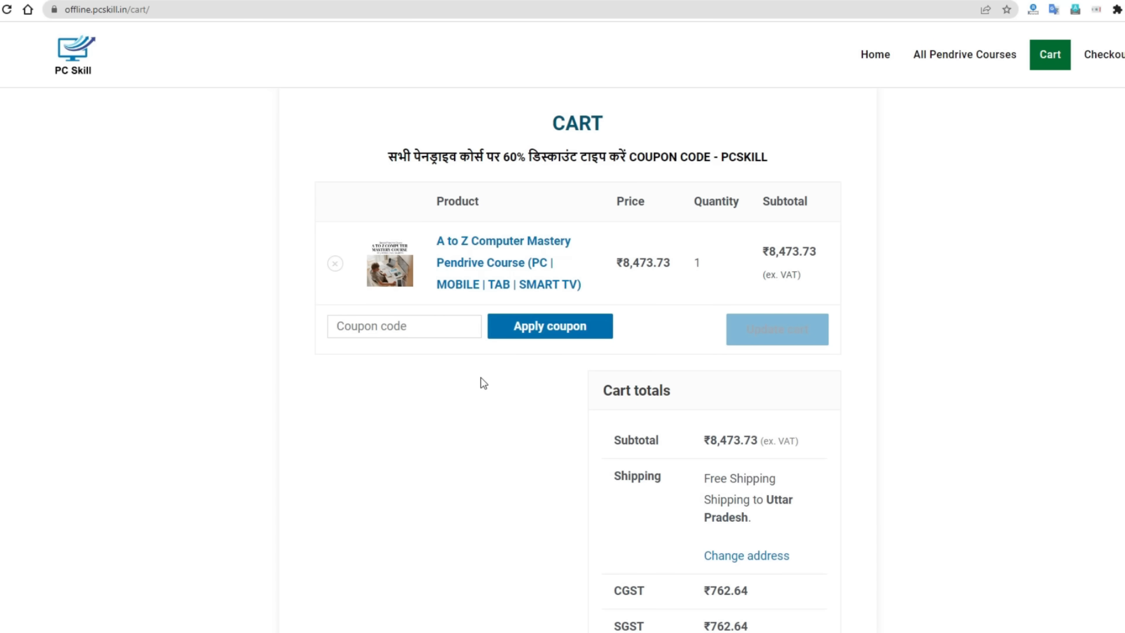
# Apply the coupon code 99pc22 to the cart and review the cart totals.
pyautogui.click(364, 321)
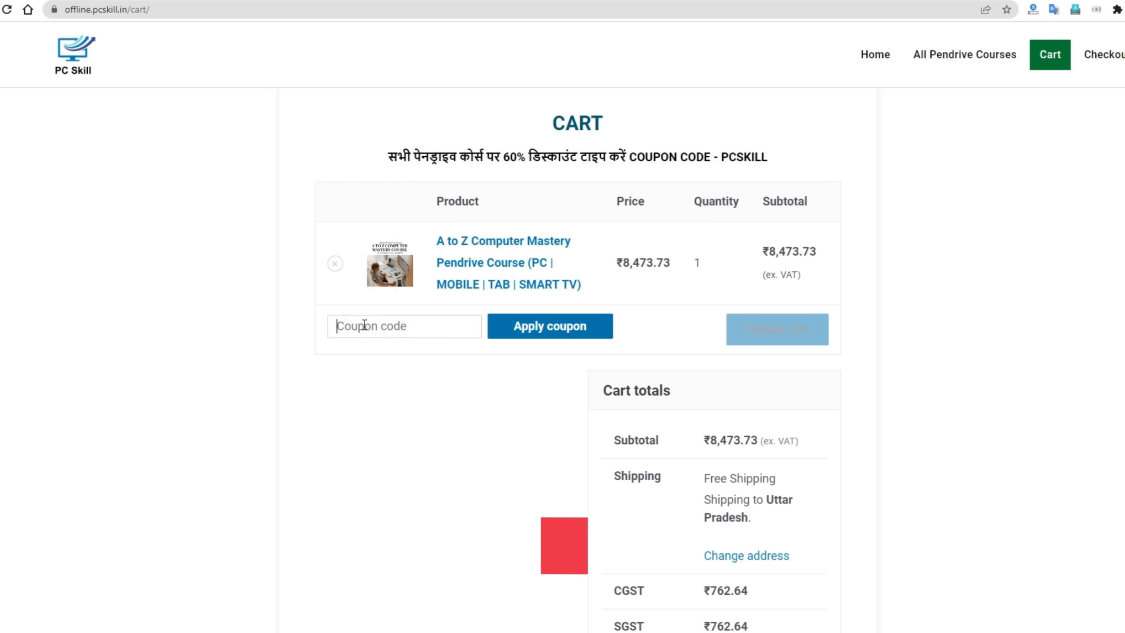
pyautogui.write('99pc22')
pyautogui.click(575, 327)
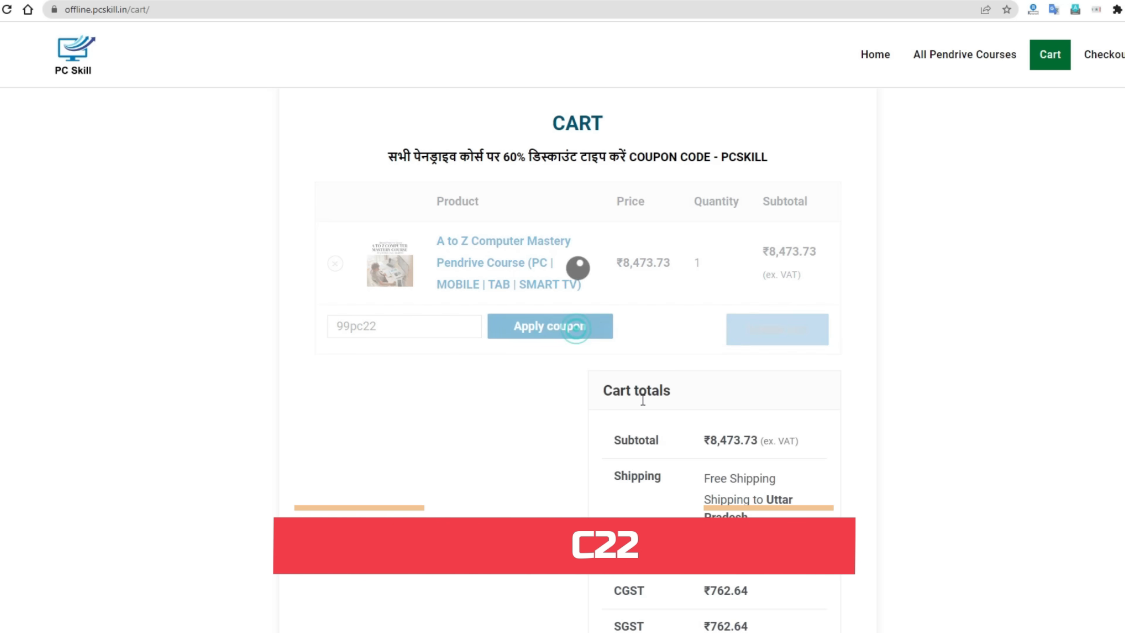
pyautogui.scroll(-5, 1014, 443)
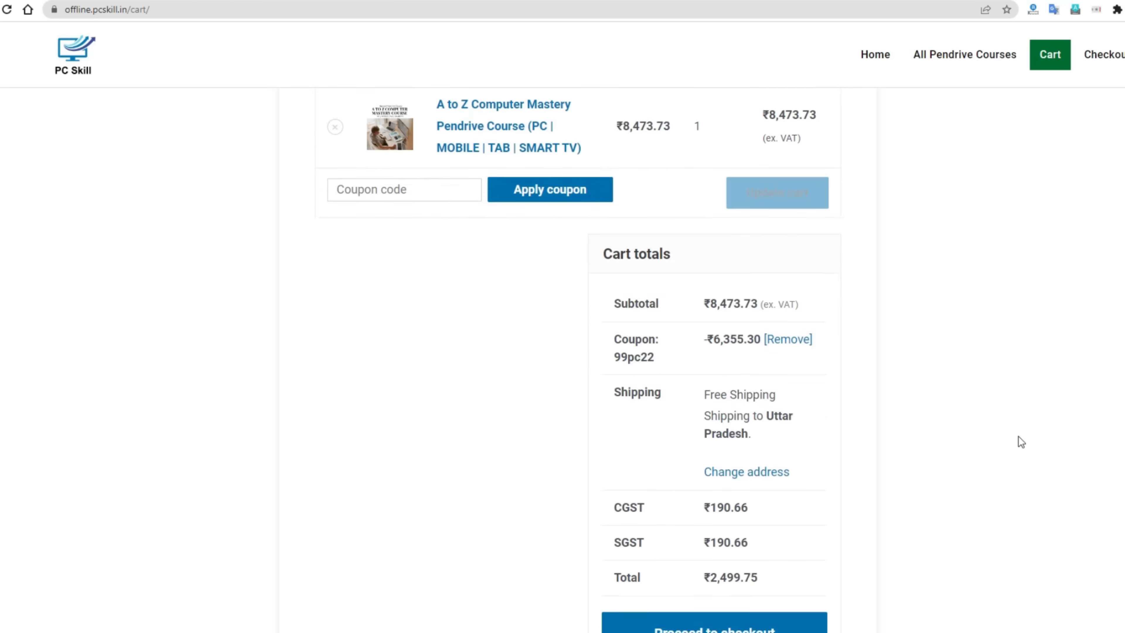
pyautogui.scroll(-3, 1020, 438)
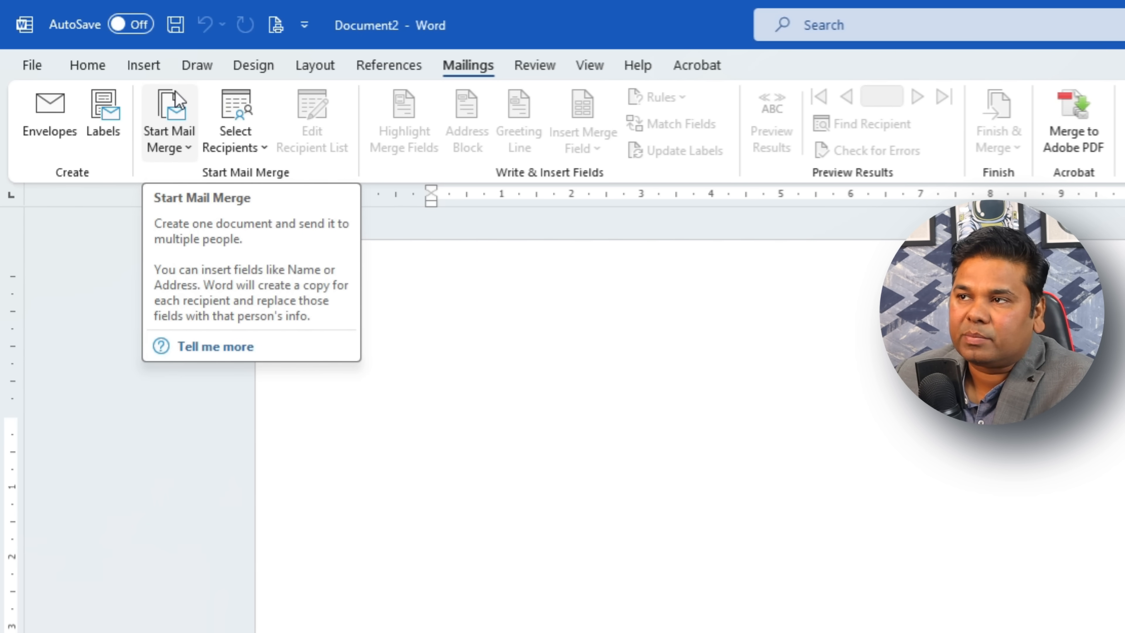
# Start a Labels mail merge using Microsoft's 30 Per Page address label measuring 2.54 cm by 6.67 cm.
pyautogui.click(177, 148)
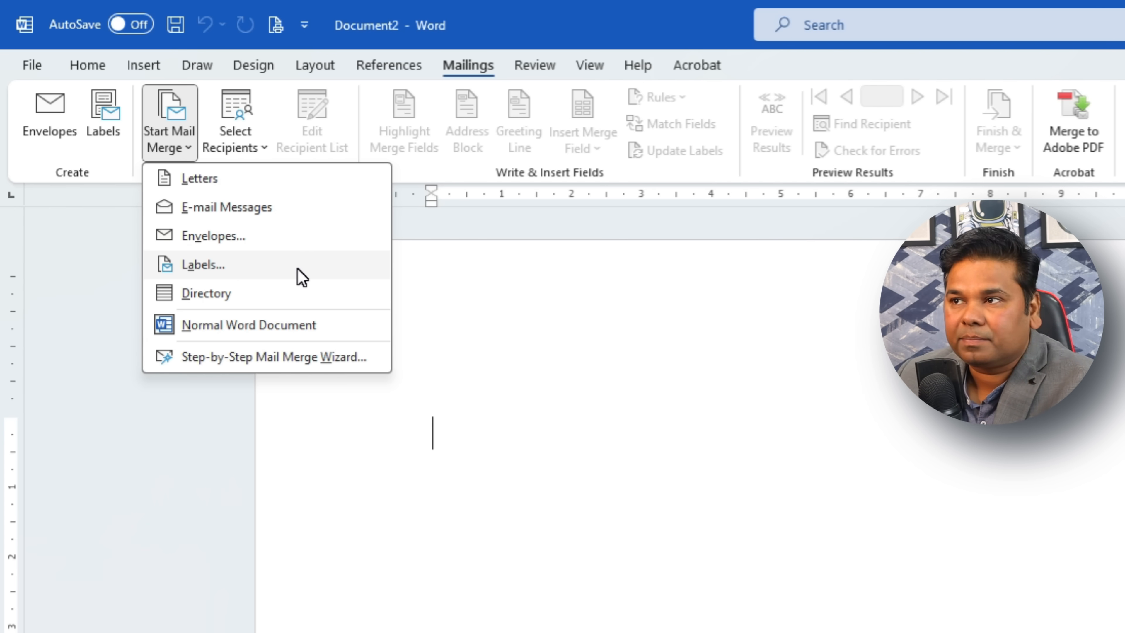
pyautogui.click(208, 264)
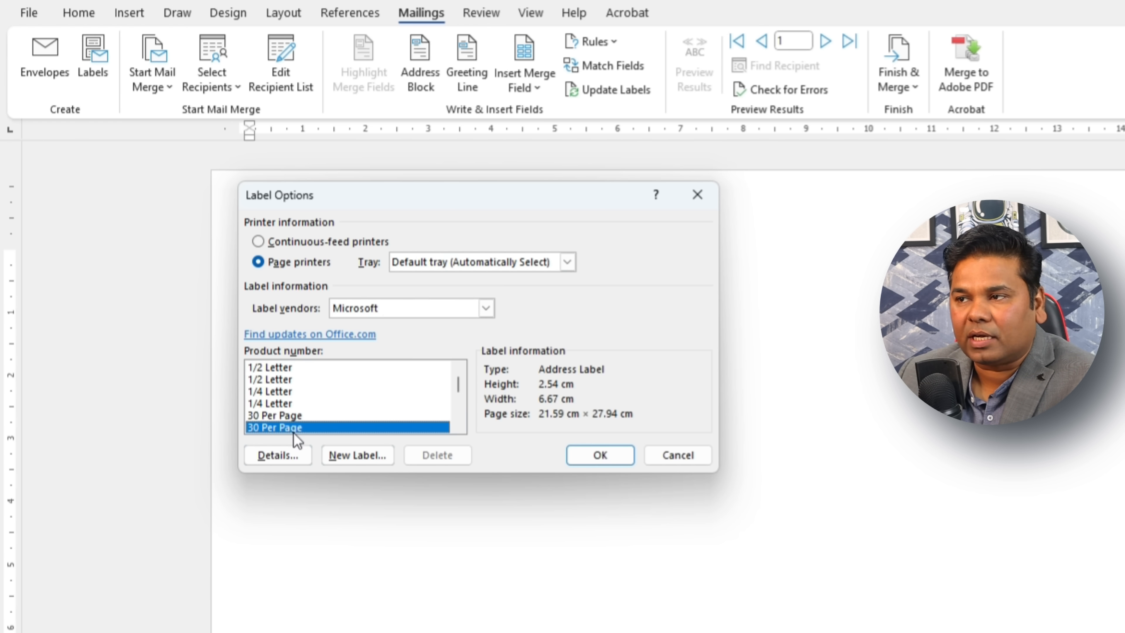
pyautogui.click(600, 455)
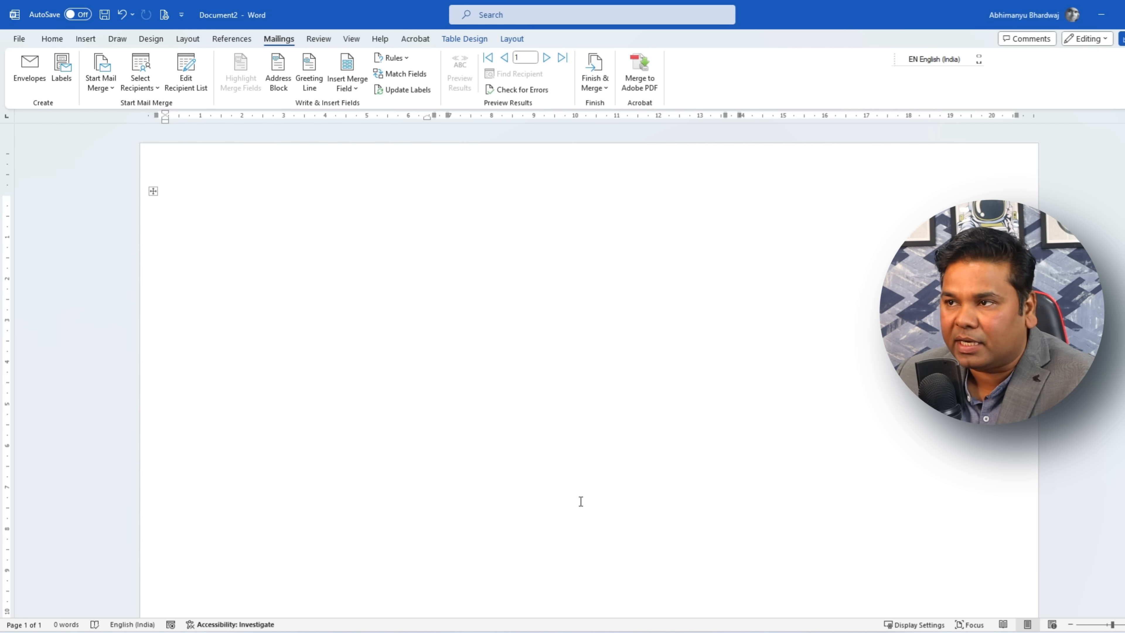
# Select the entire label sheet to examine how the label cells are laid out down the page.
pyautogui.click(173, 212)
pyautogui.moveTo(415, 243); pyautogui.dragTo(914, 573)
pyautogui.click(224, 257)
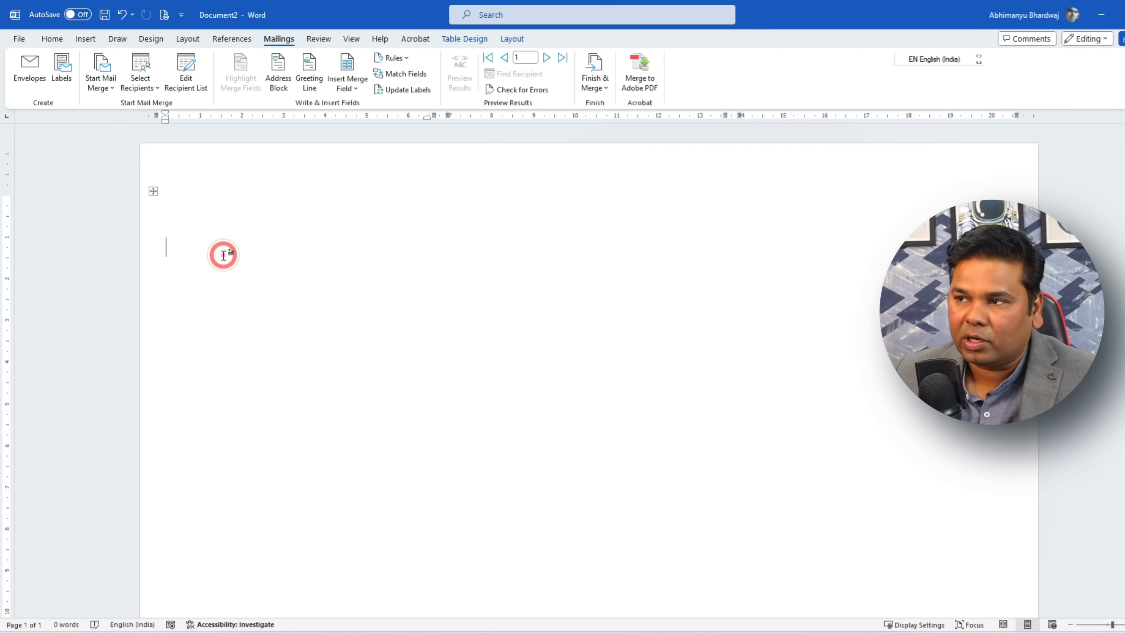
pyautogui.hotkey('ctrl', 'a')
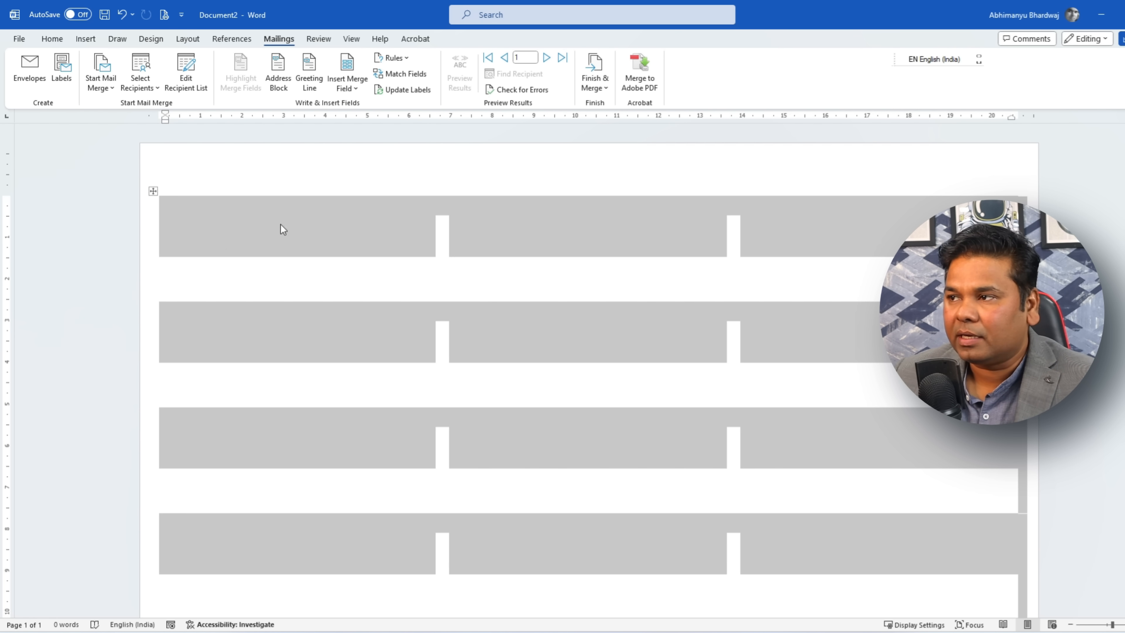
pyautogui.scroll(-10, 776, 234)
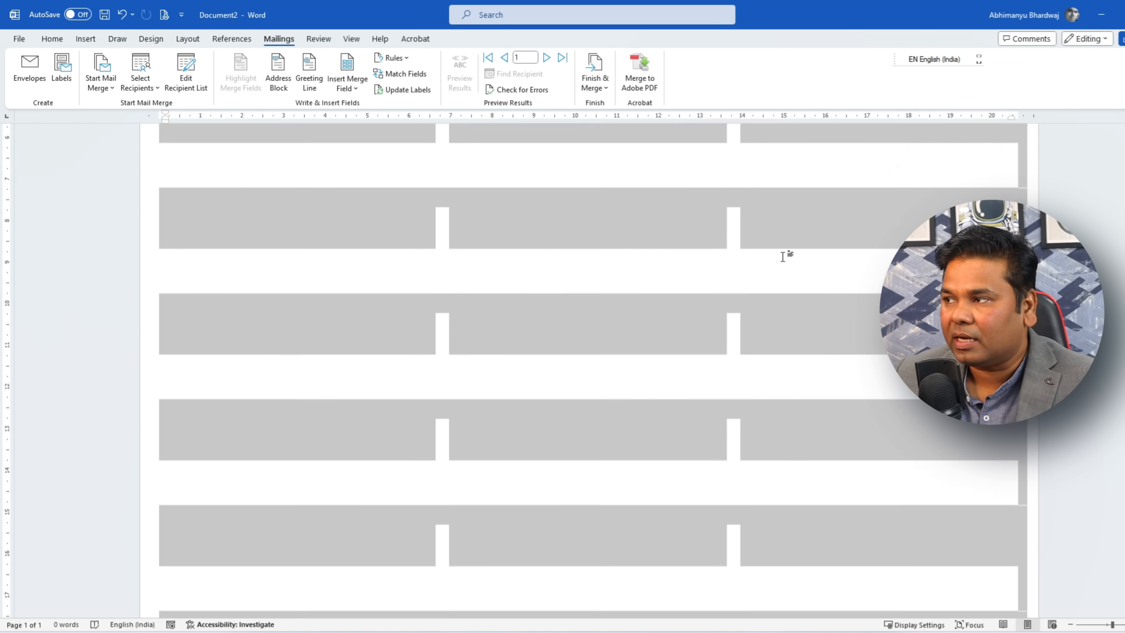
pyautogui.scroll(10, 737, 435)
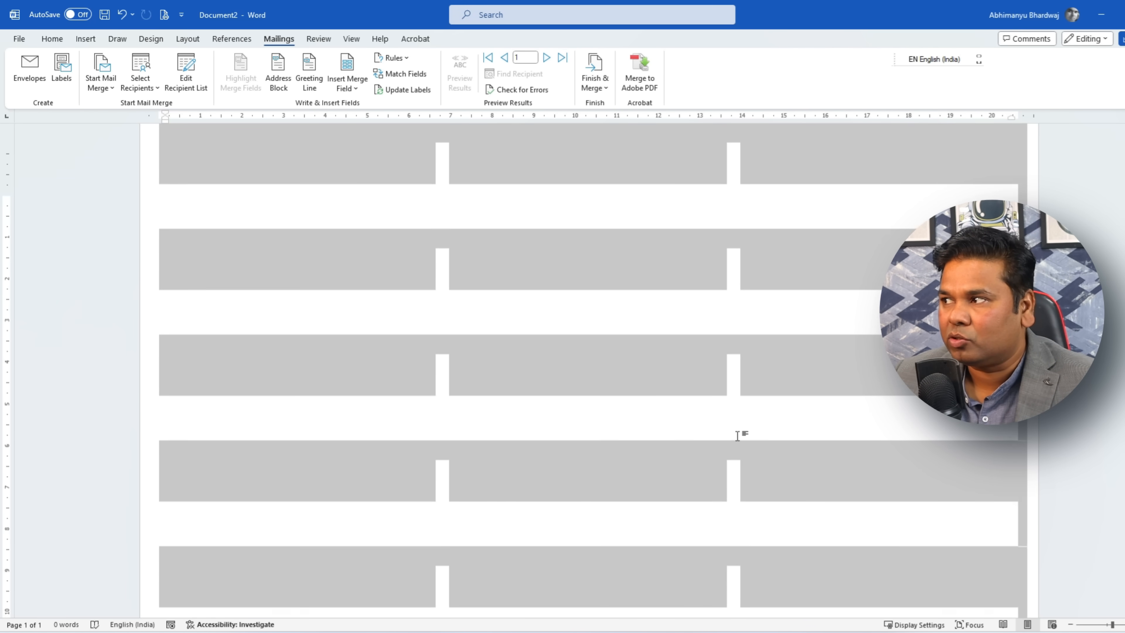
pyautogui.click(58, 204)
pyautogui.click(245, 237)
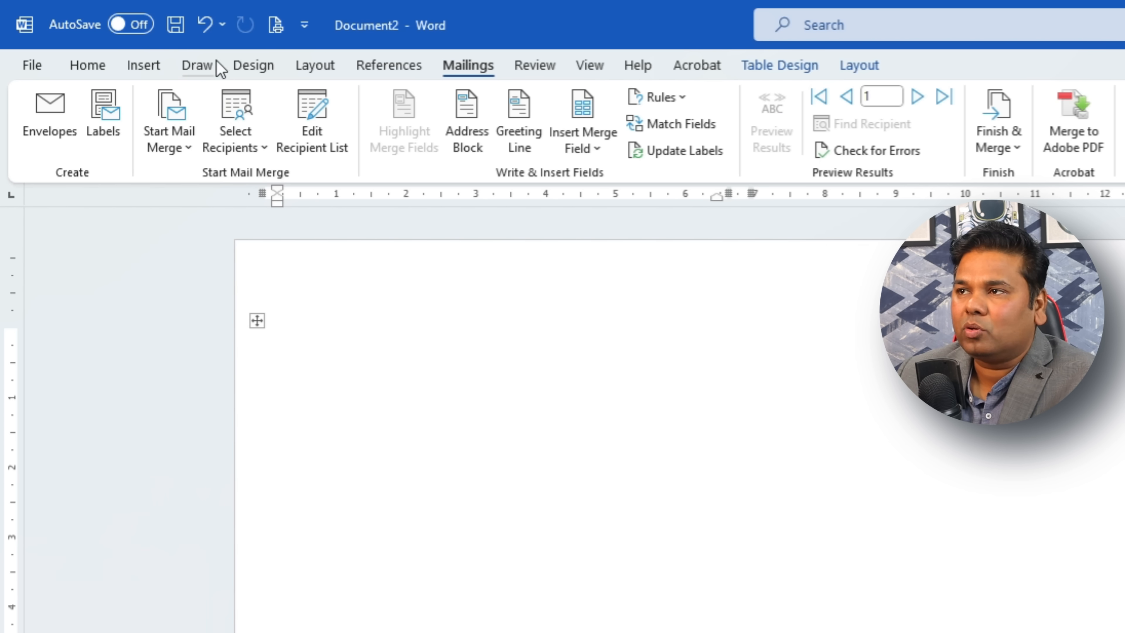
# Set the label document's paper size to A4.
pyautogui.click(318, 70)
pyautogui.click(163, 150)
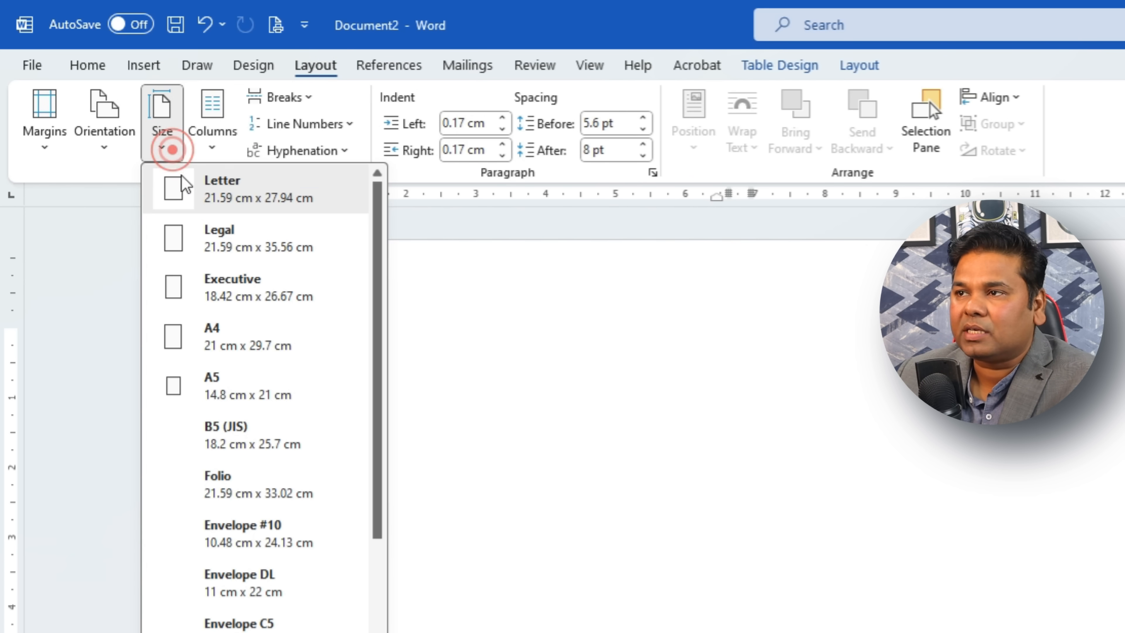
pyautogui.click(282, 333)
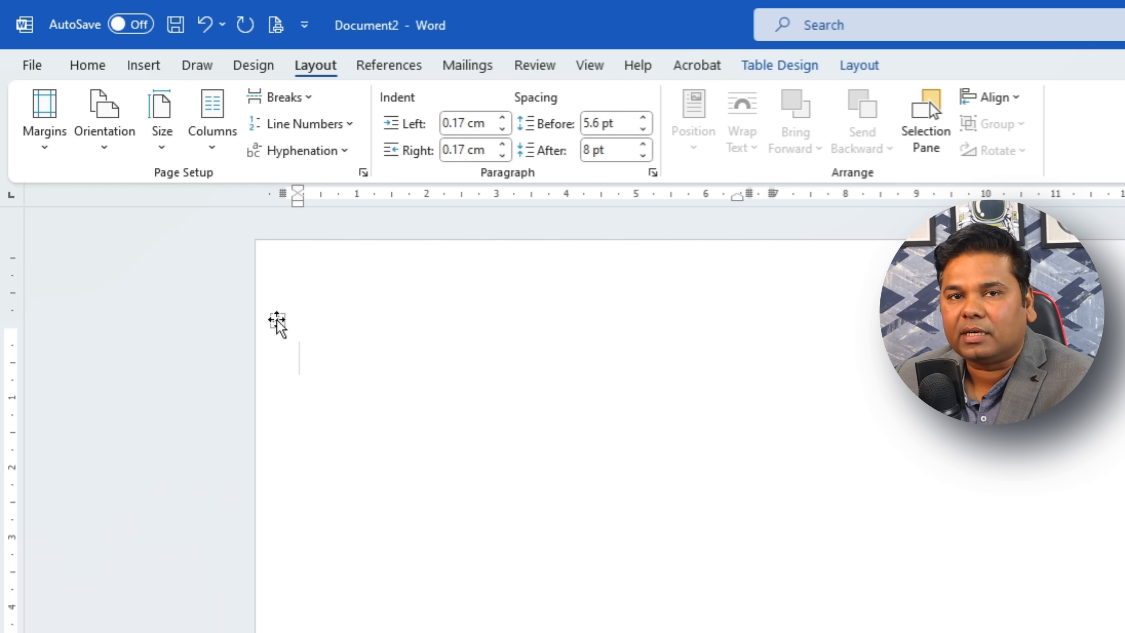
pyautogui.click(404, 385)
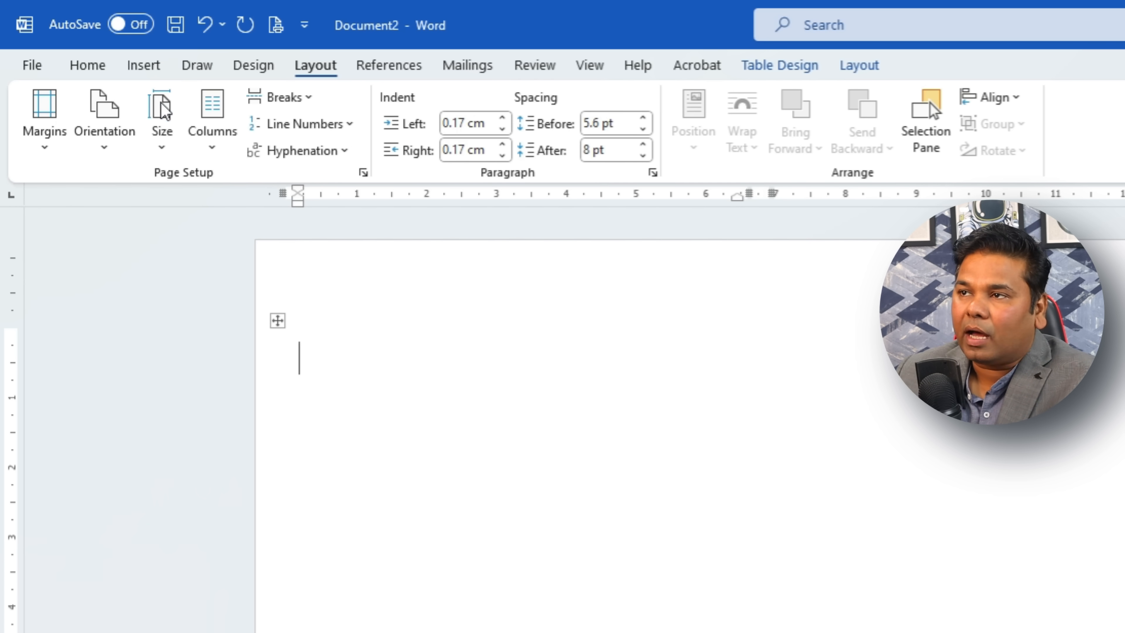
# Open the Step-by-Step Mail Merge Wizard for the label document.
pyautogui.click(145, 66)
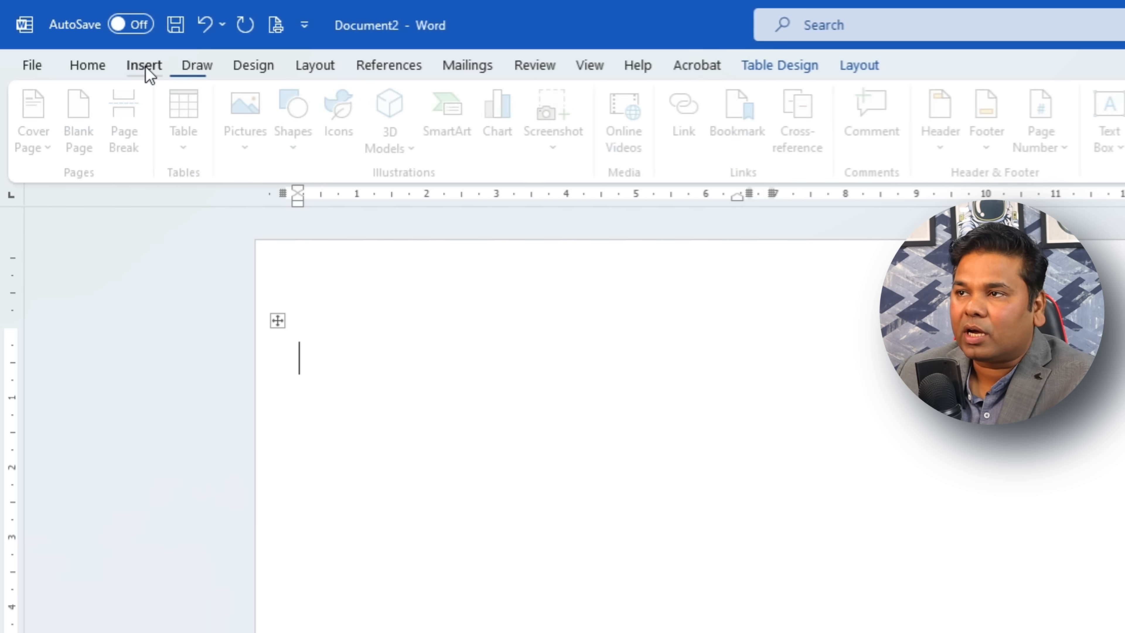
pyautogui.click(486, 71)
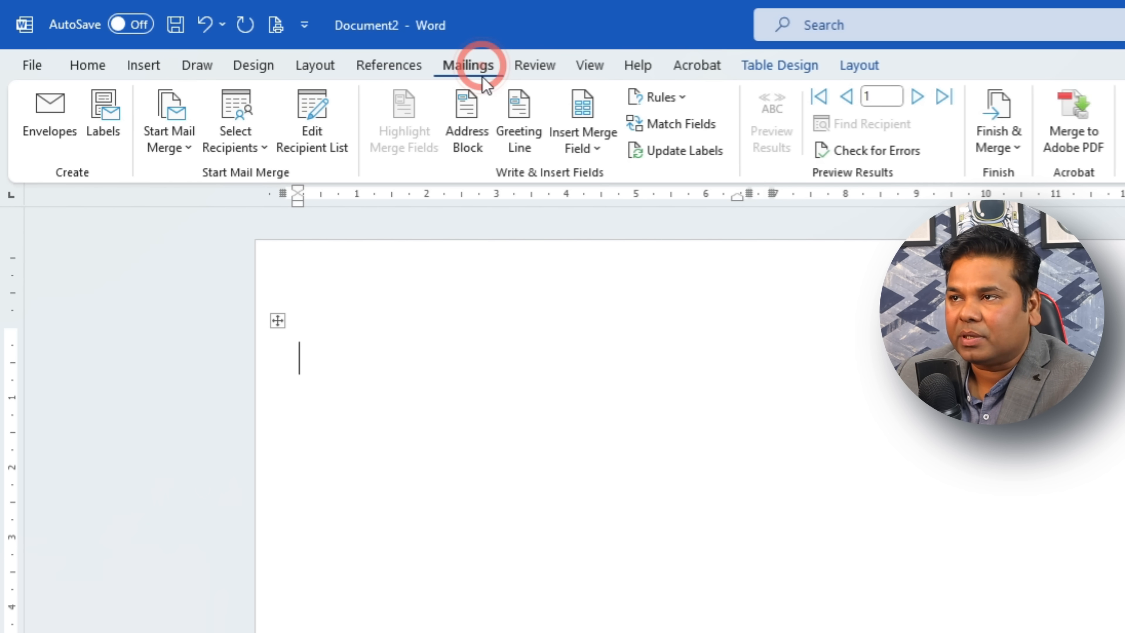
pyautogui.click(182, 153)
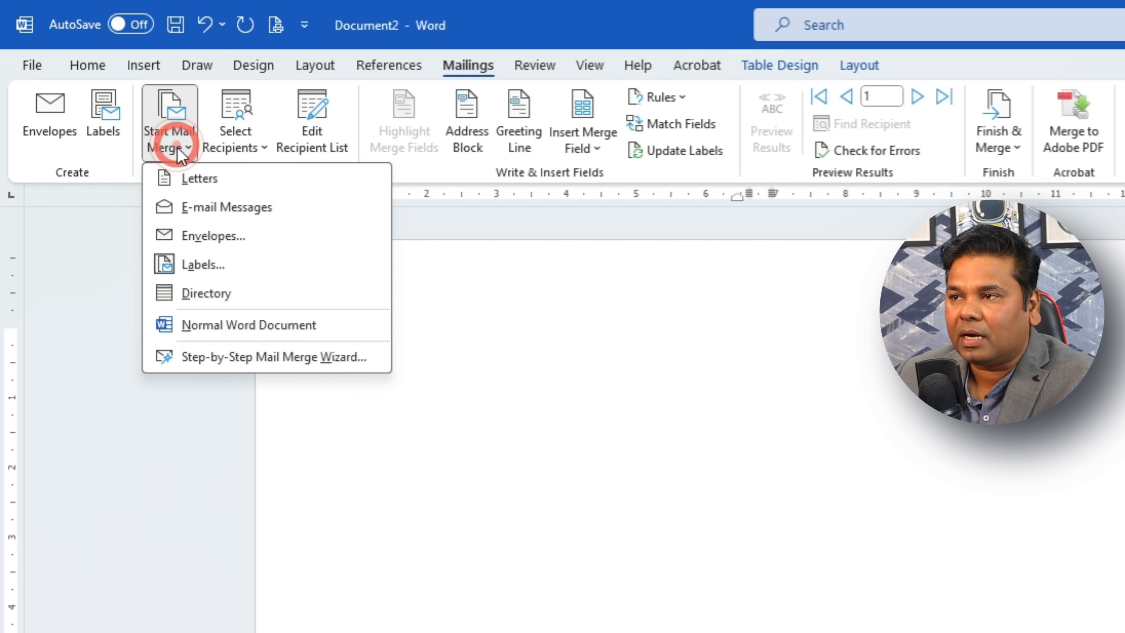
pyautogui.click(223, 360)
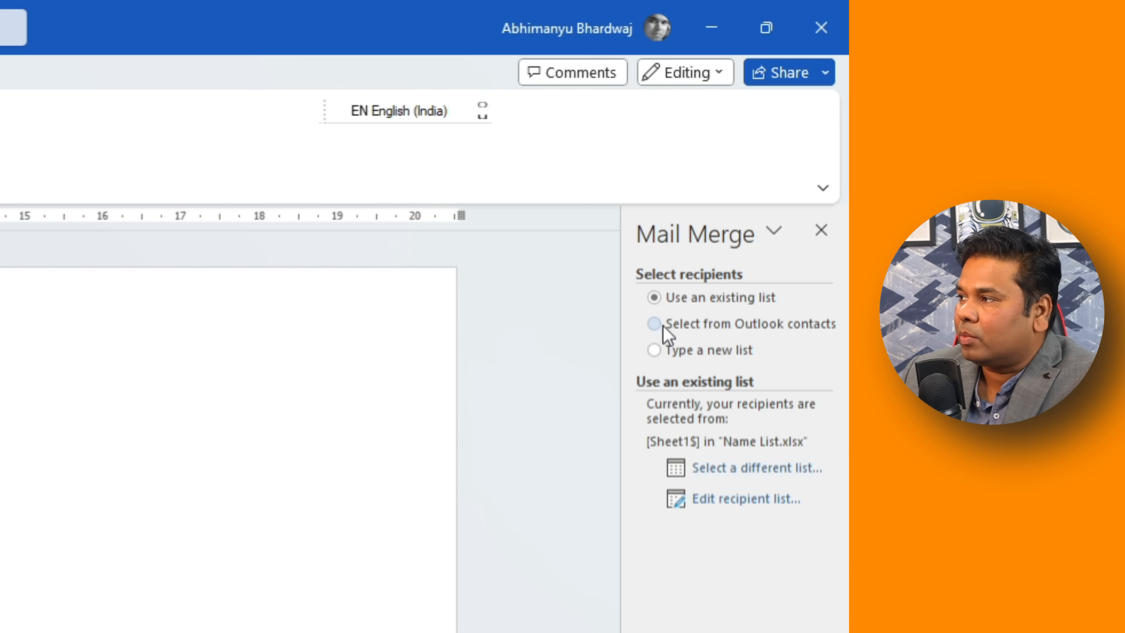
# Start creating a new typed recipient list and open its column customization to review the available field names.
pyautogui.click(655, 353)
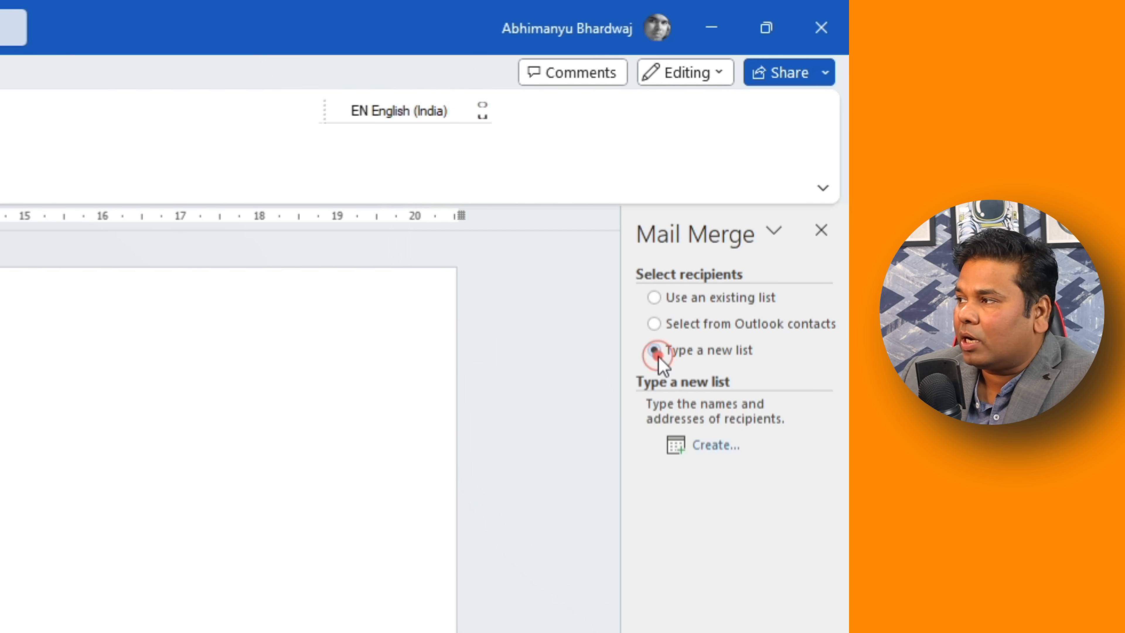
pyautogui.click(715, 446)
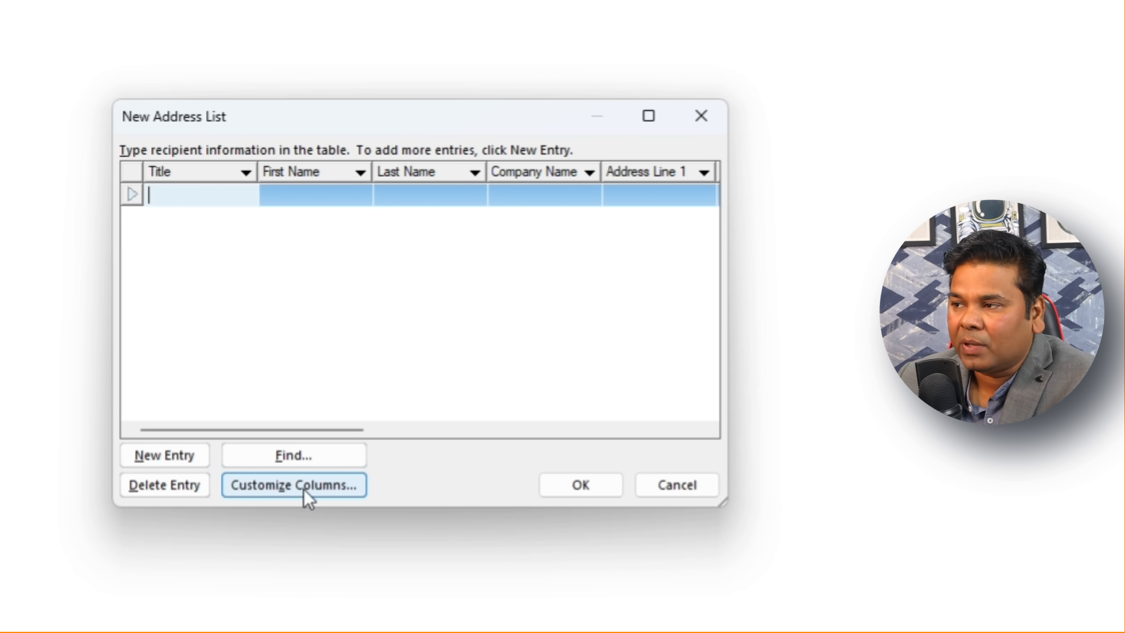
pyautogui.moveTo(260, 429); pyautogui.dragTo(194, 426)
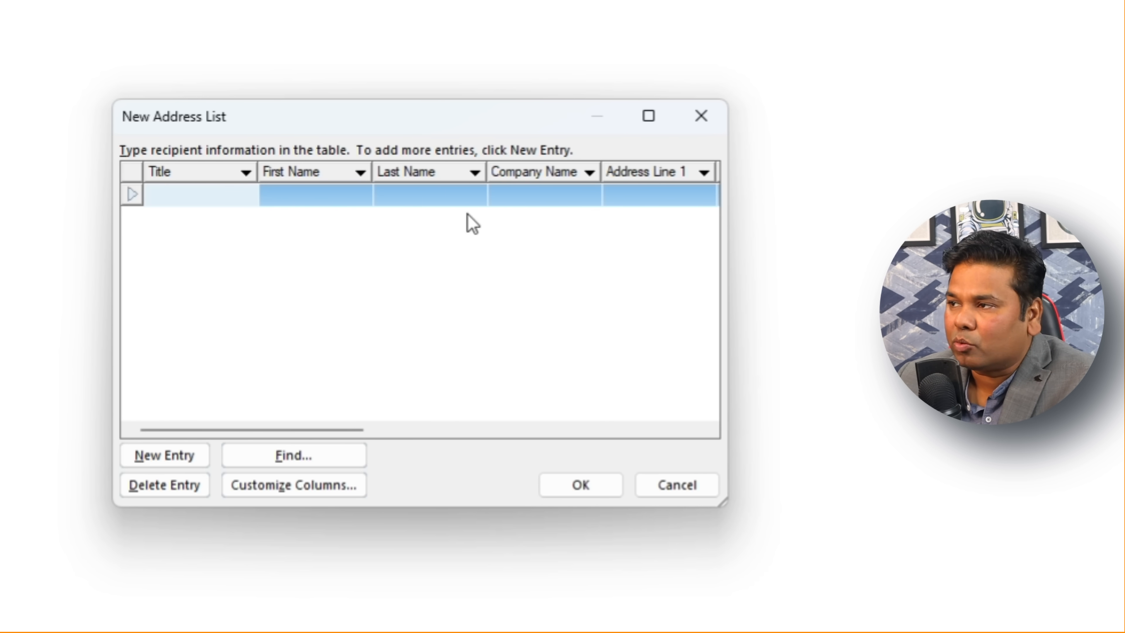
pyautogui.click(294, 491)
pyautogui.moveTo(377, 144); pyautogui.dragTo(302, 121)
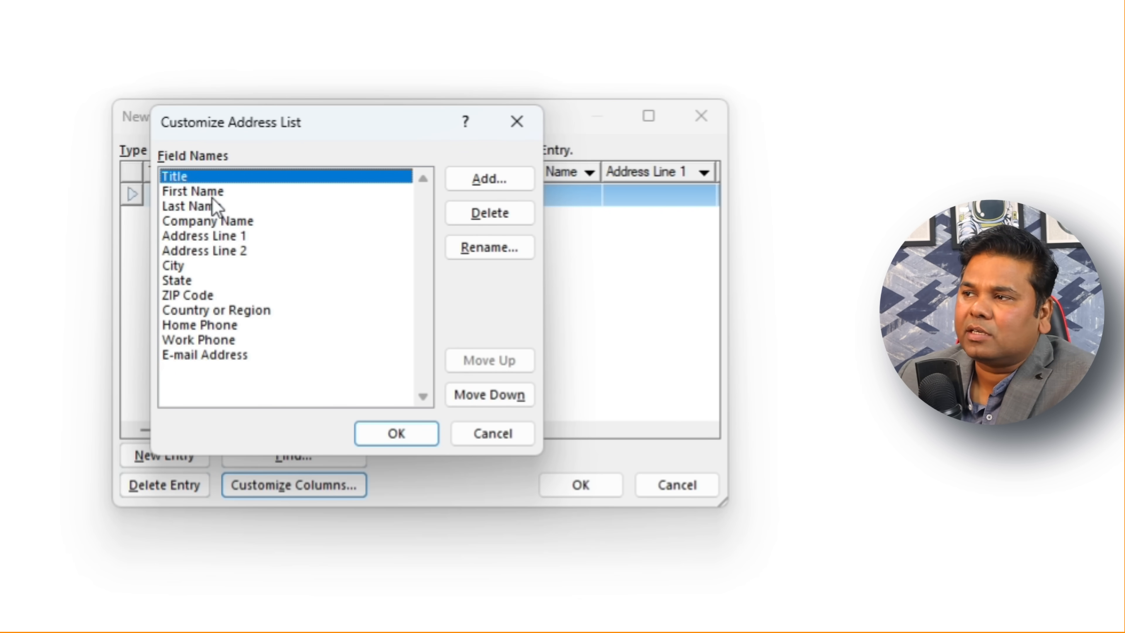
pyautogui.press('End')
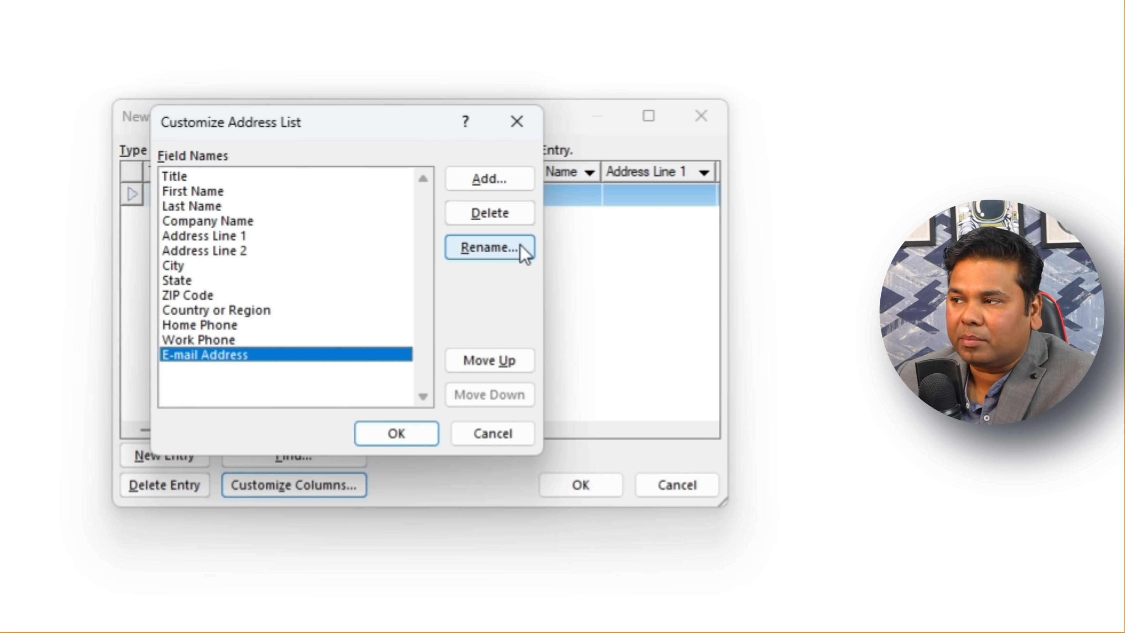
# Move the City field up two positions in the address list, and back down two positions.
pyautogui.click(194, 267)
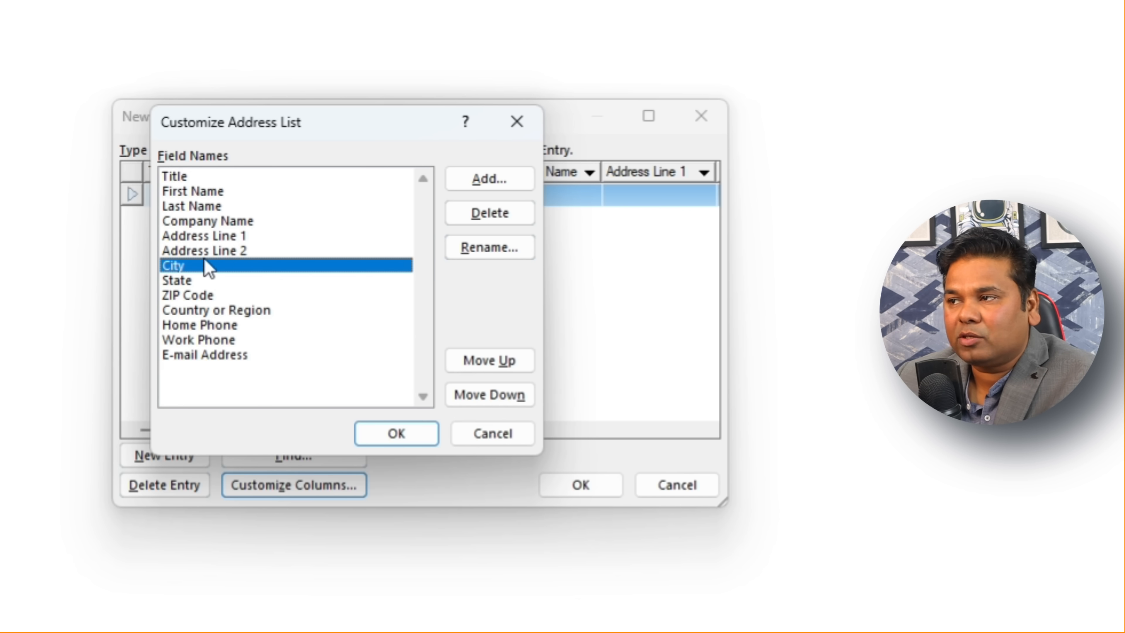
pyautogui.click(499, 370)
pyautogui.click(499, 371)
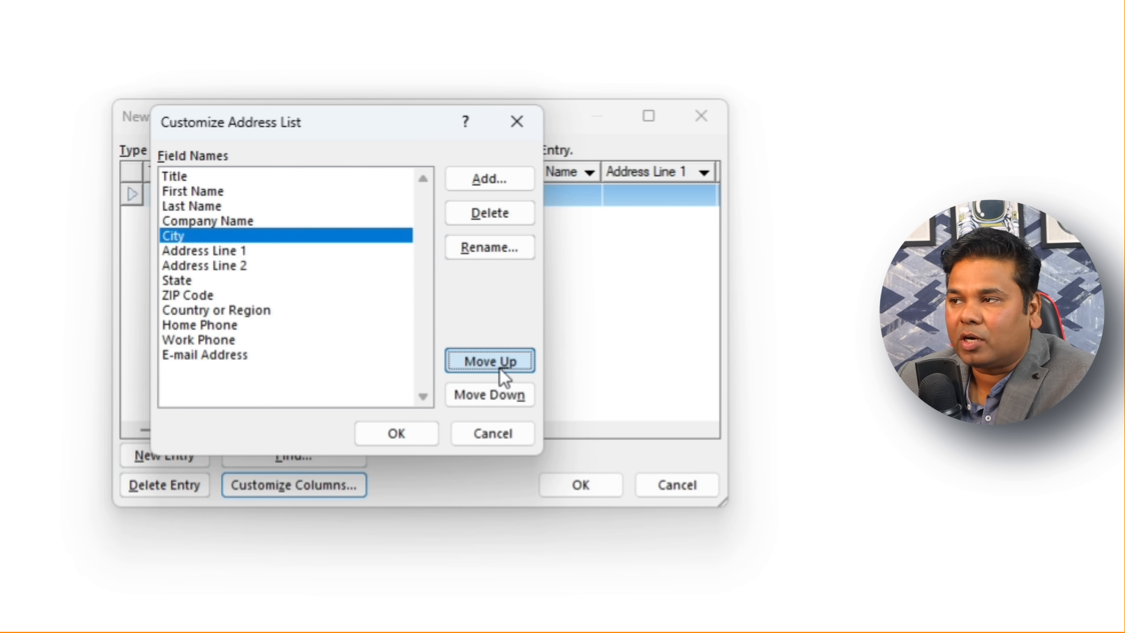
pyautogui.click(505, 401)
pyautogui.click(506, 401)
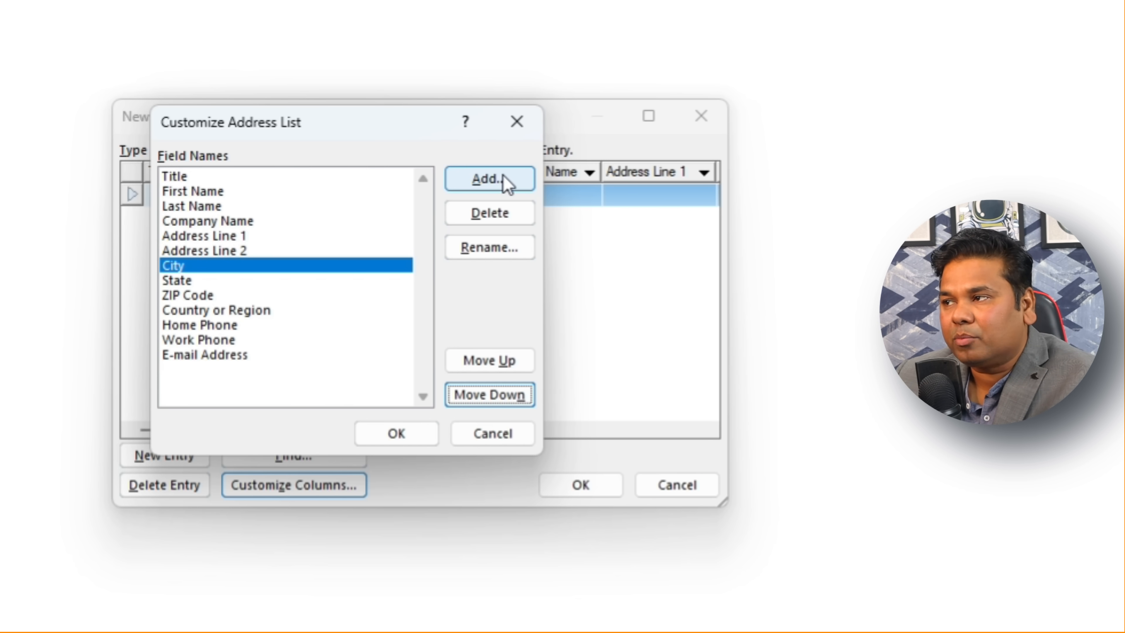
# Add a field named no to the address list and move it to first place, before Title.
pyautogui.click(507, 189)
pyautogui.write('no')
pyautogui.click(384, 347)
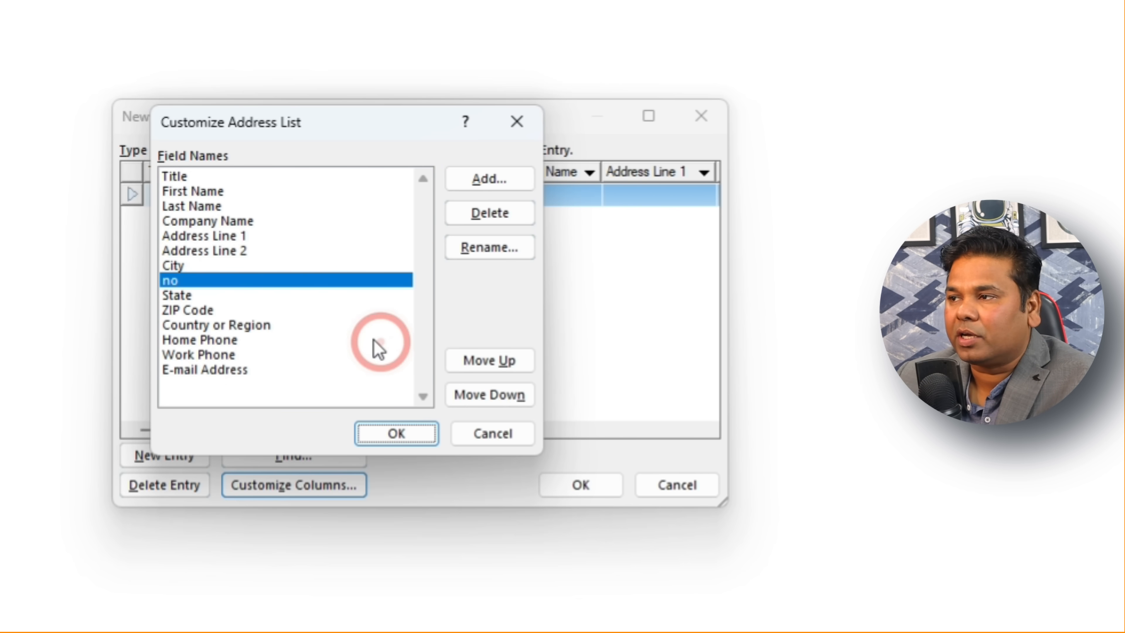
pyautogui.click(490, 364)
pyautogui.click(490, 366)
pyautogui.click(490, 366)
pyautogui.click(490, 366)
pyautogui.click(491, 366)
pyautogui.click(491, 367)
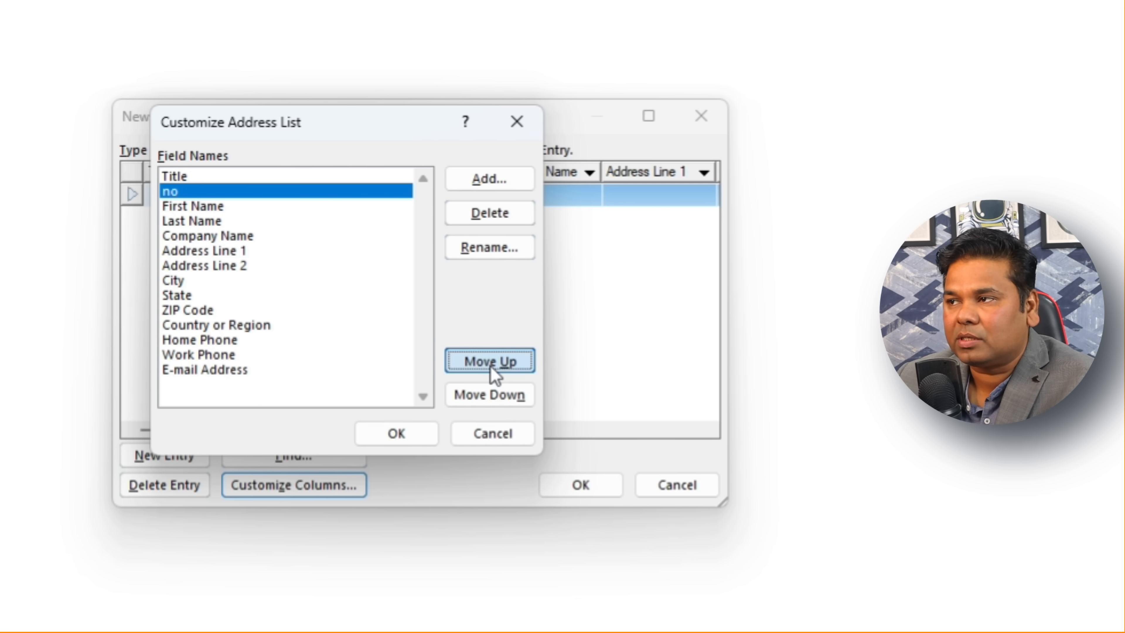
pyautogui.click(492, 366)
pyautogui.click(409, 433)
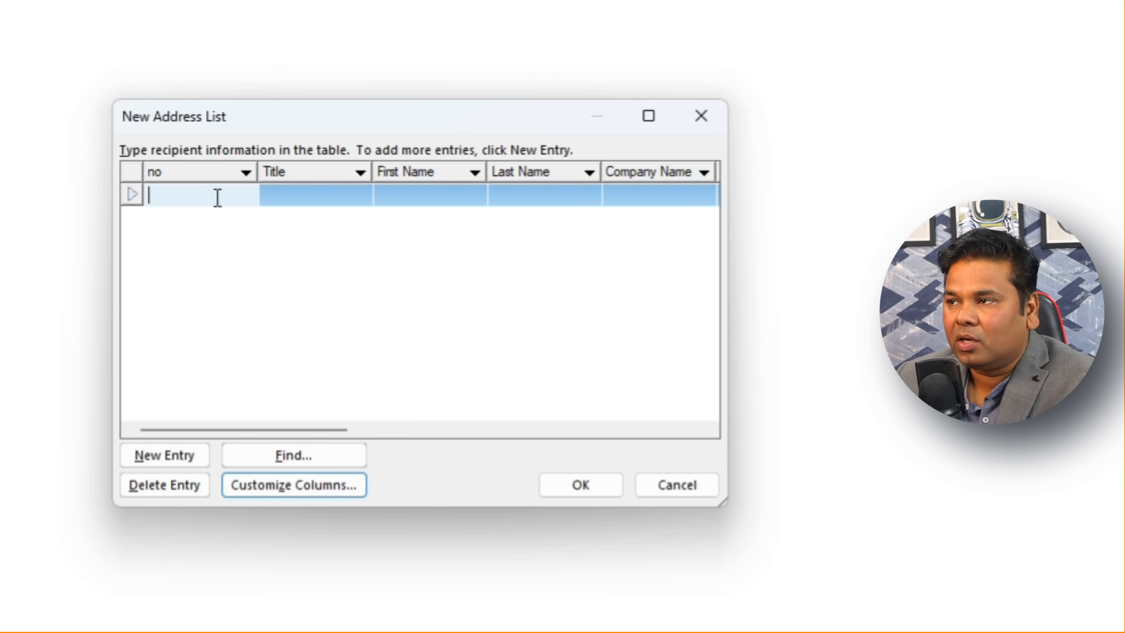
# Fill the first entry with no 15, Title 11 and First Name 15151, add another entry, and discard the list.
pyautogui.click(205, 198)
pyautogui.write('15')
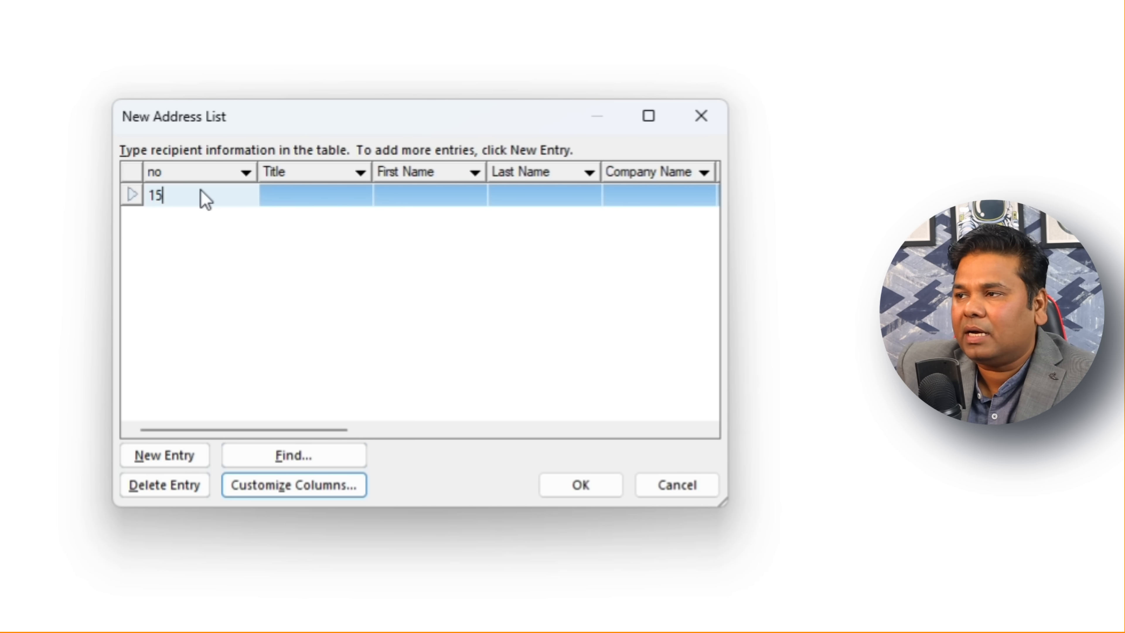
pyautogui.press('Tab')
pyautogui.write('11')
pyautogui.press('Tab')
pyautogui.write('15151')
pyautogui.press('Tab')
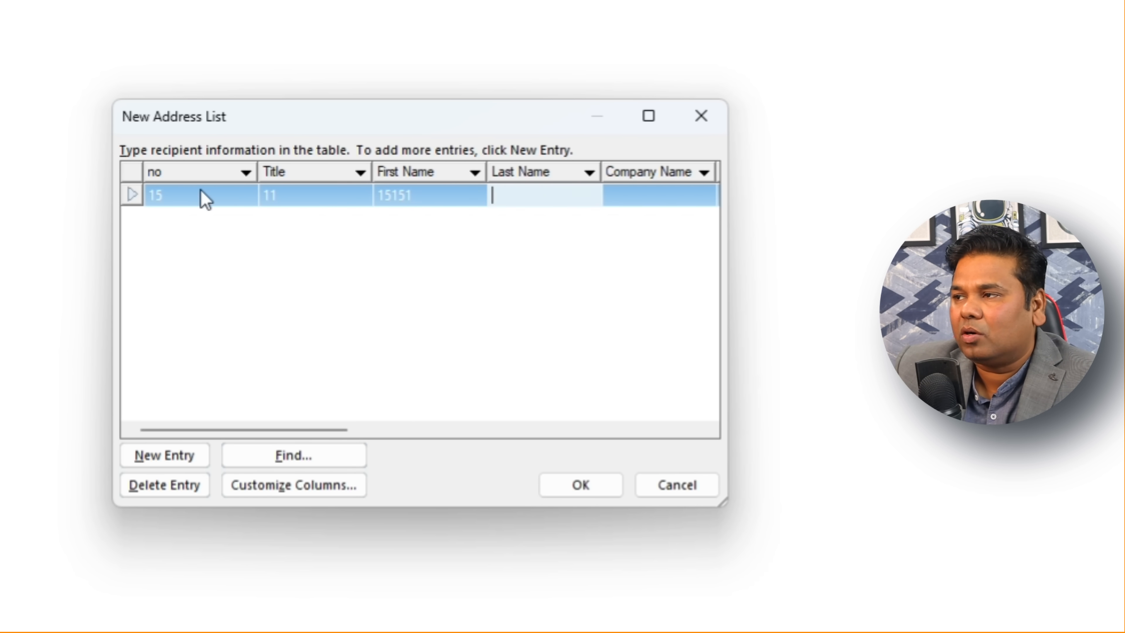
pyautogui.click(178, 461)
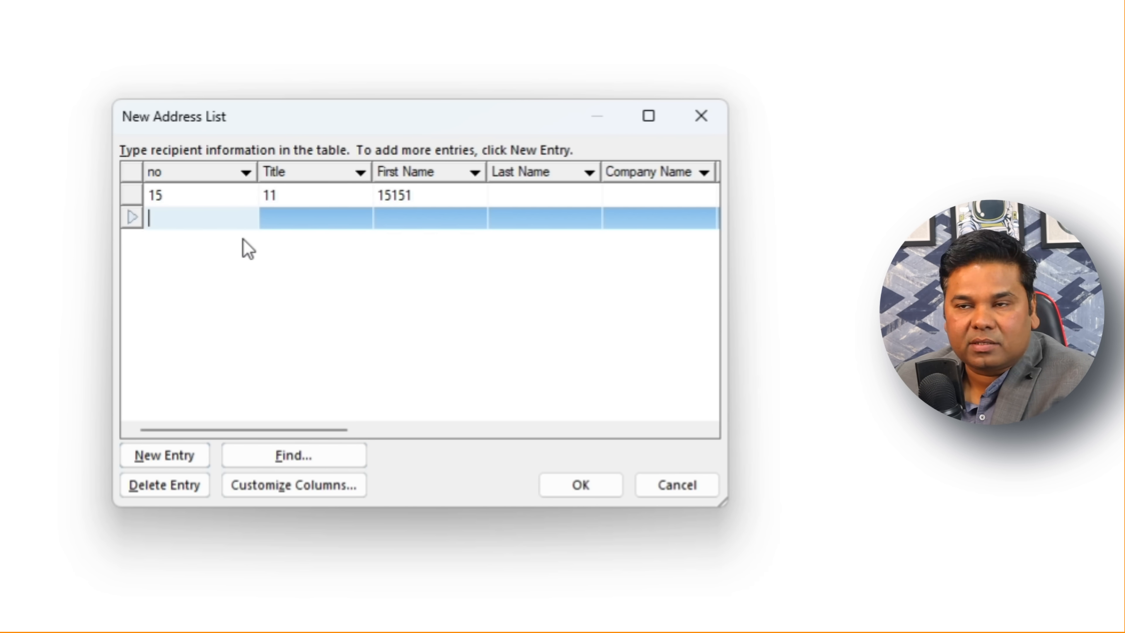
pyautogui.click(665, 490)
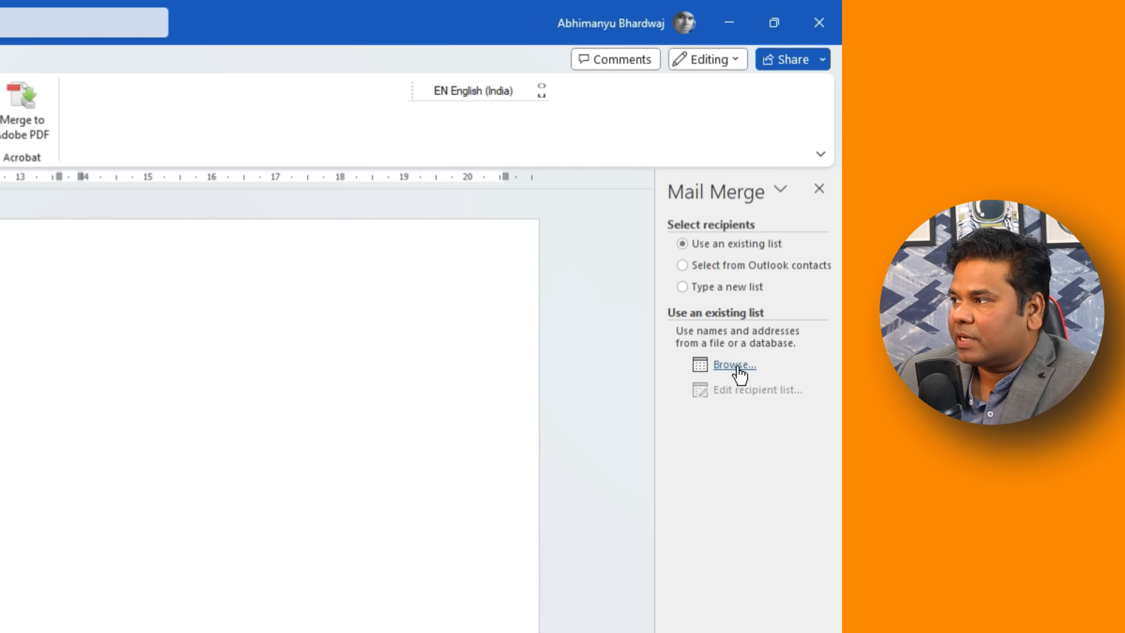
# Open the Name List Excel workbook from the Documents folder as the existing recipient list.
pyautogui.click(737, 369)
pyautogui.click(291, 243)
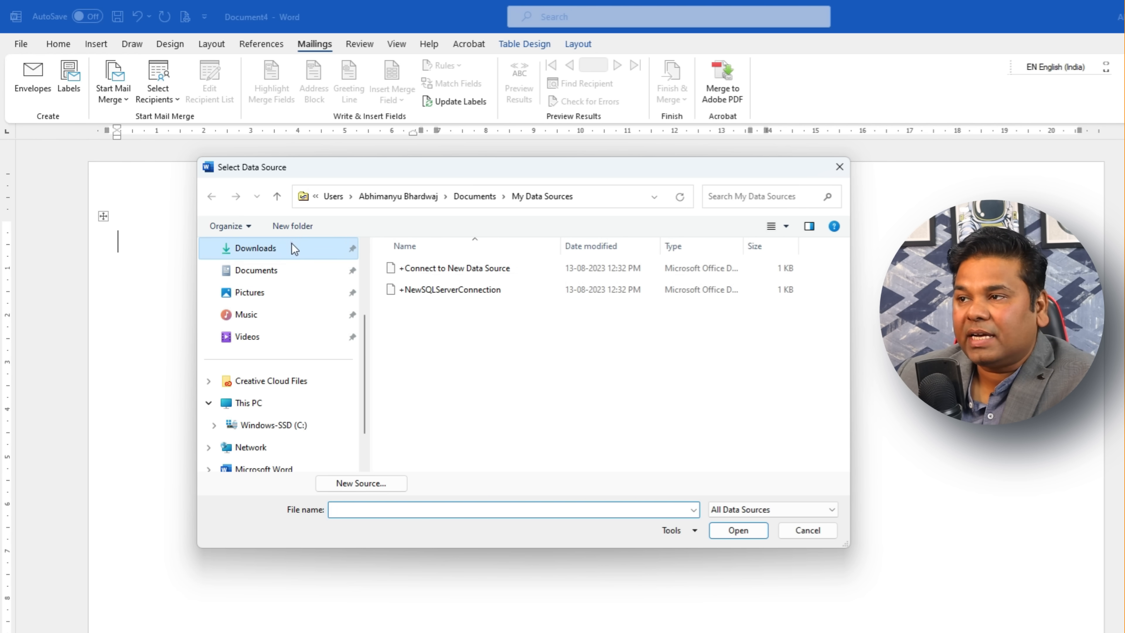
pyautogui.click(268, 271)
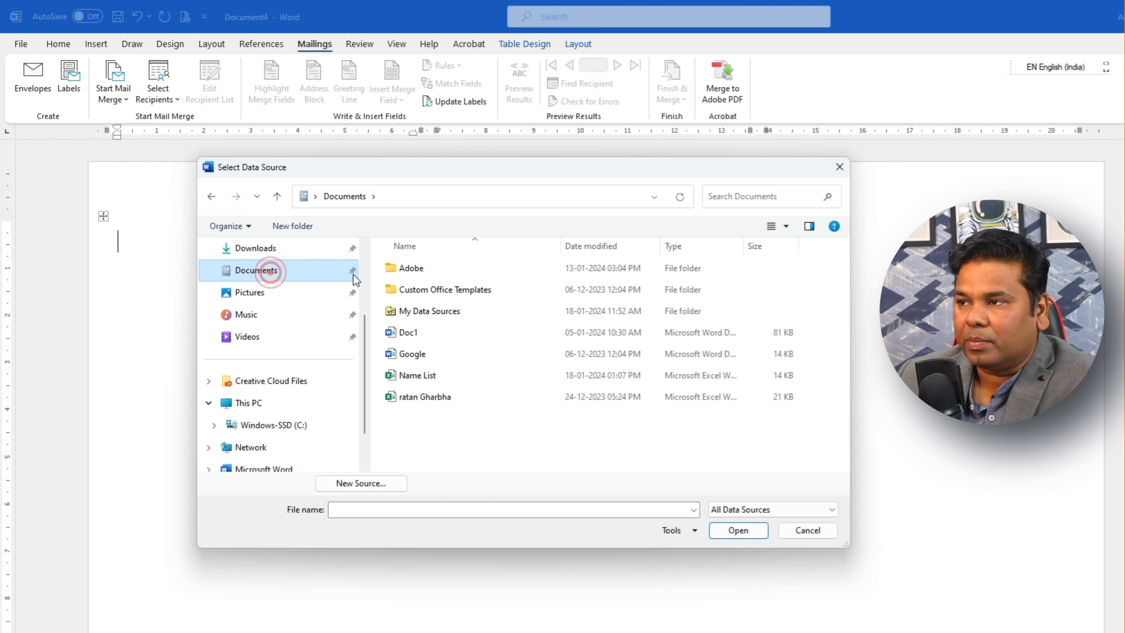
pyautogui.click(439, 380)
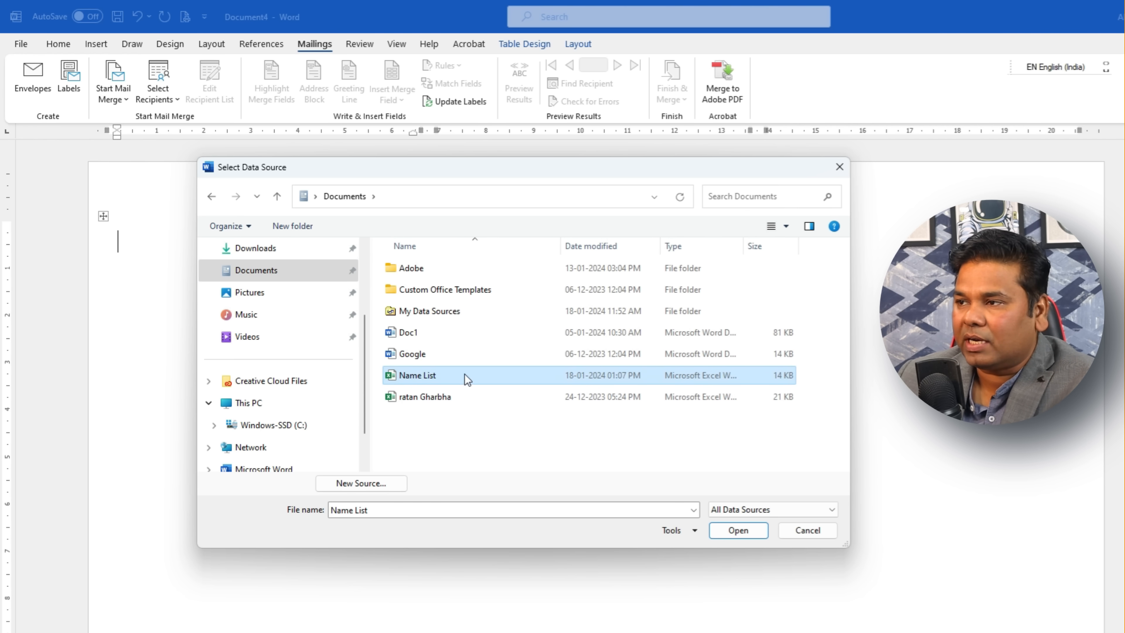
pyautogui.click(743, 530)
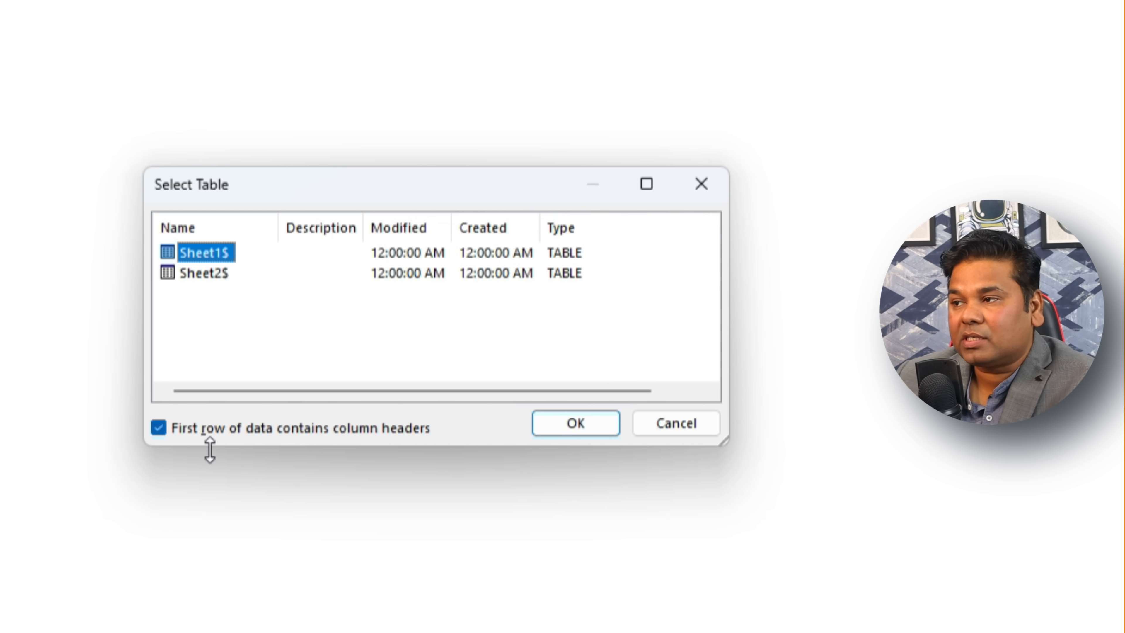
# Use the Sheet1$ table as the data source, with its first row treated as column headers.
pyautogui.click(156, 430)
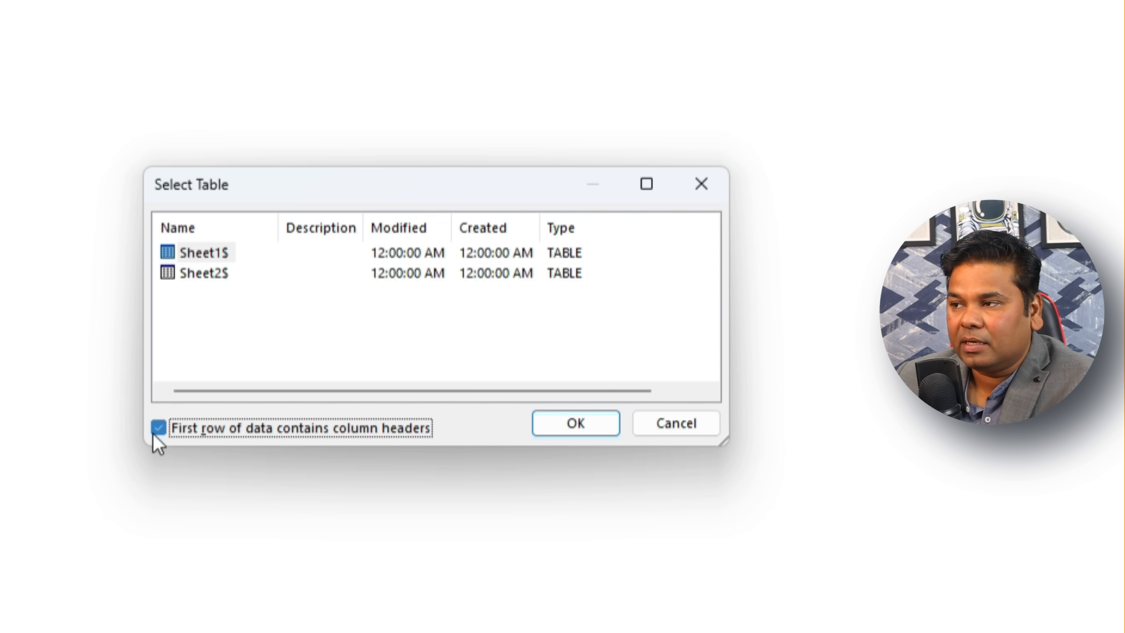
pyautogui.click(210, 257)
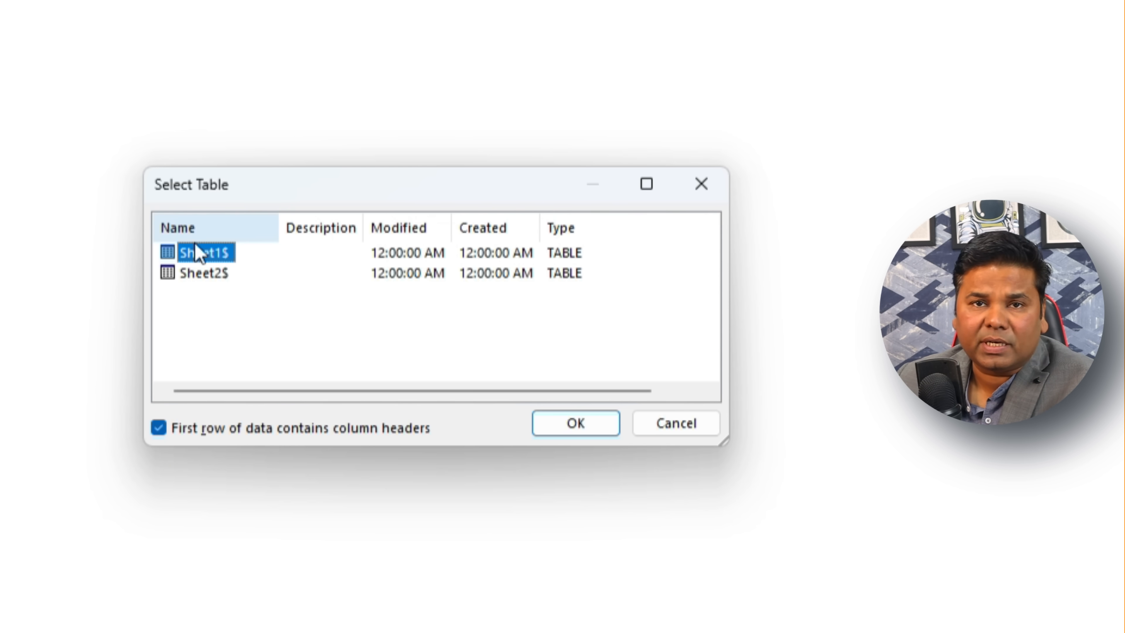
pyautogui.click(589, 433)
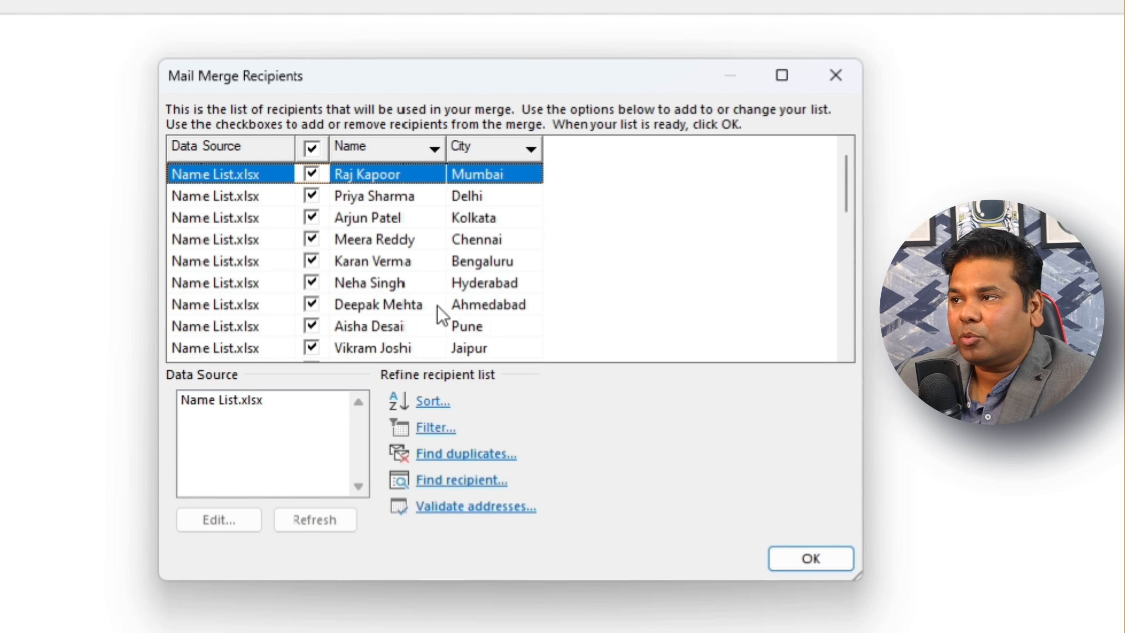
# Exclude the recipients from Delhi, Chennai and Hyderabad from the merge, and include all three again.
pyautogui.moveTo(402, 76); pyautogui.dragTo(333, 56)
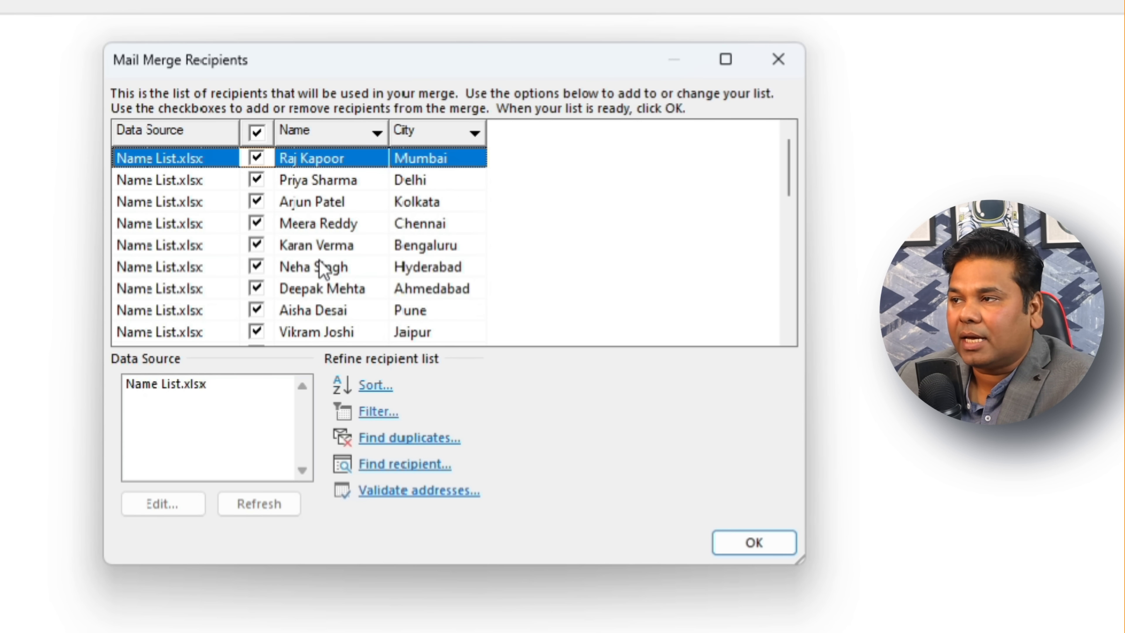
pyautogui.click(256, 179)
pyautogui.click(256, 224)
pyautogui.click(256, 267)
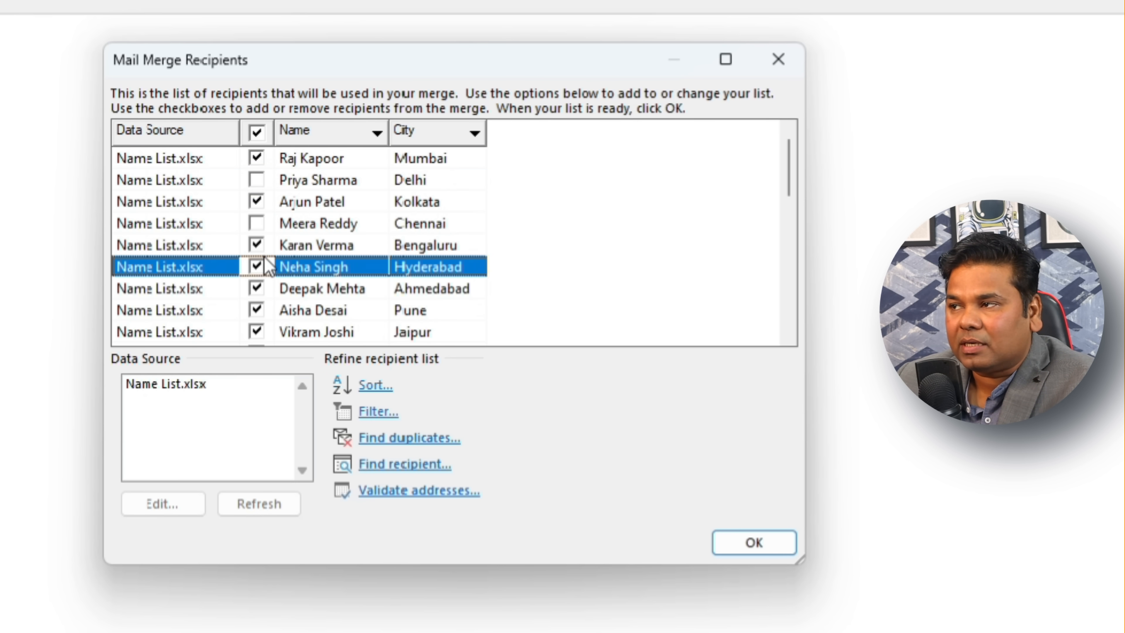
pyautogui.click(257, 181)
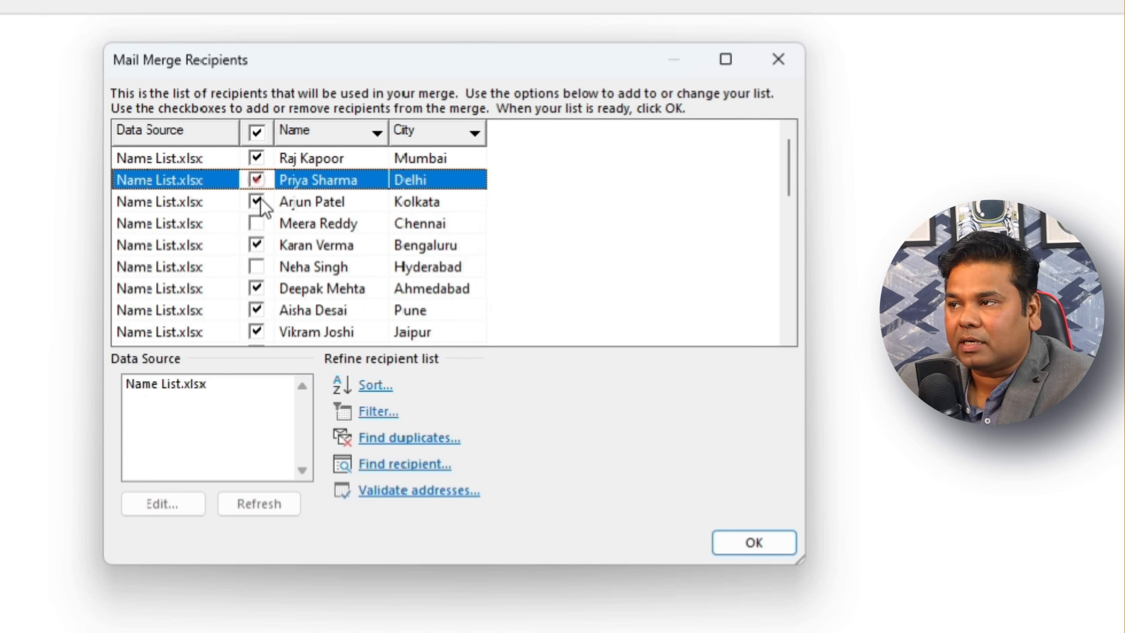
pyautogui.click(256, 224)
pyautogui.click(256, 267)
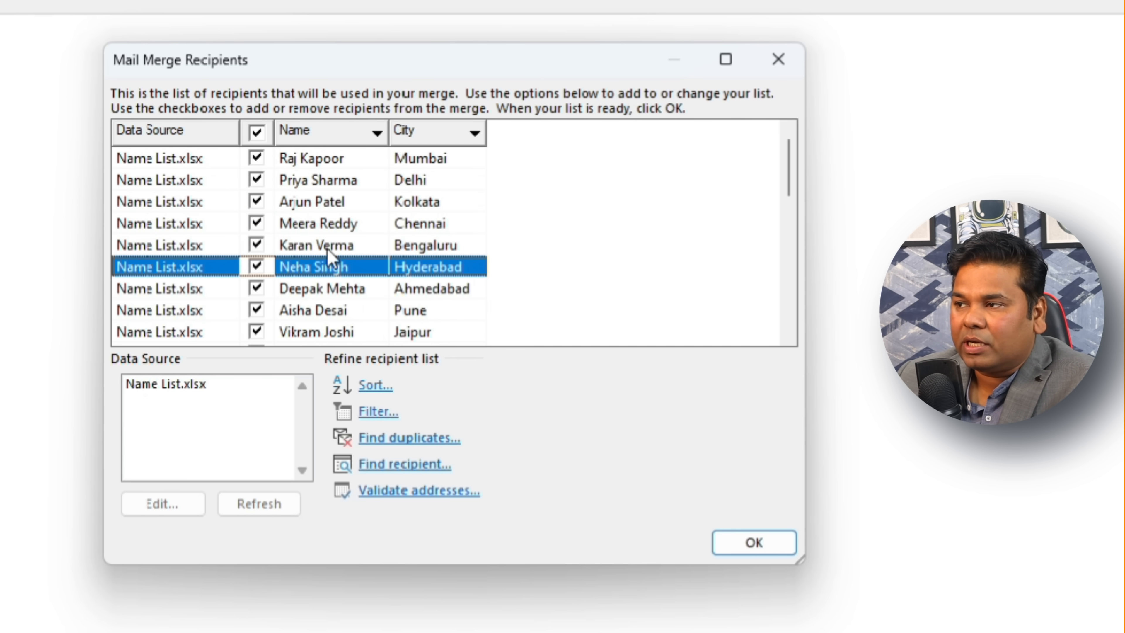
# Sort the recipients by Name in ascending order, check the sorted list and accept it for the merge.
pyautogui.click(375, 385)
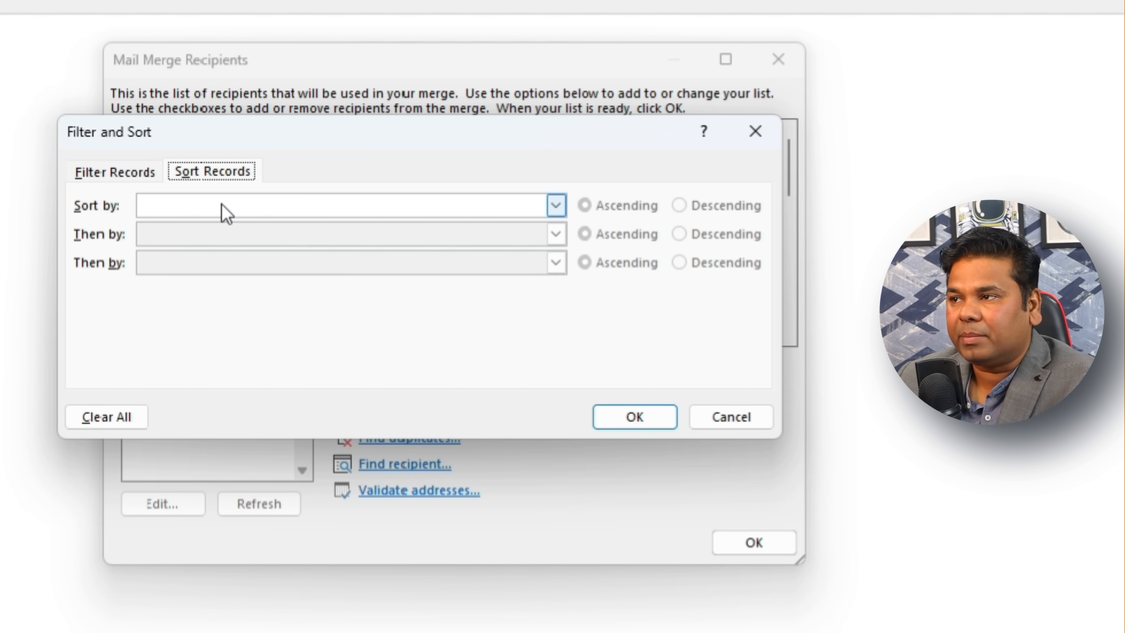
pyautogui.click(554, 206)
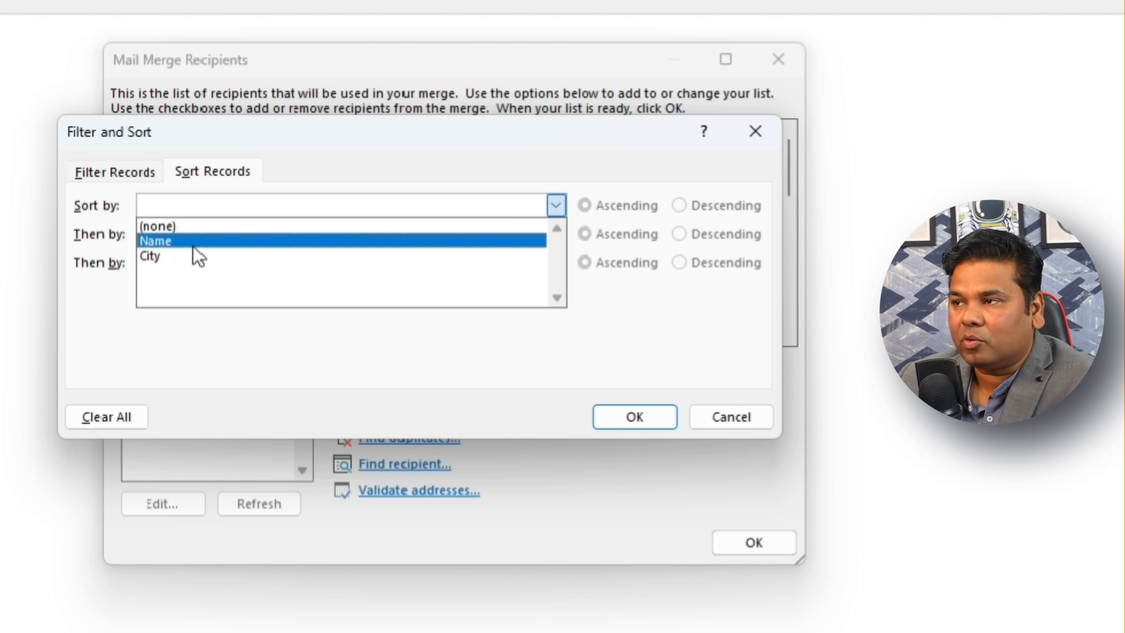
pyautogui.click(173, 241)
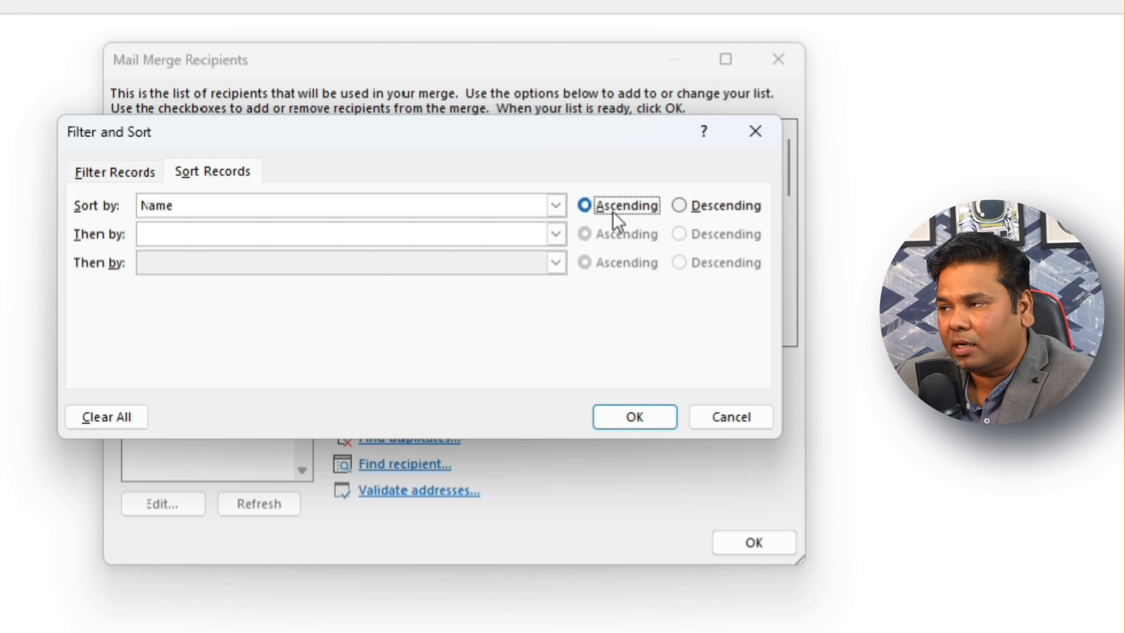
pyautogui.click(631, 427)
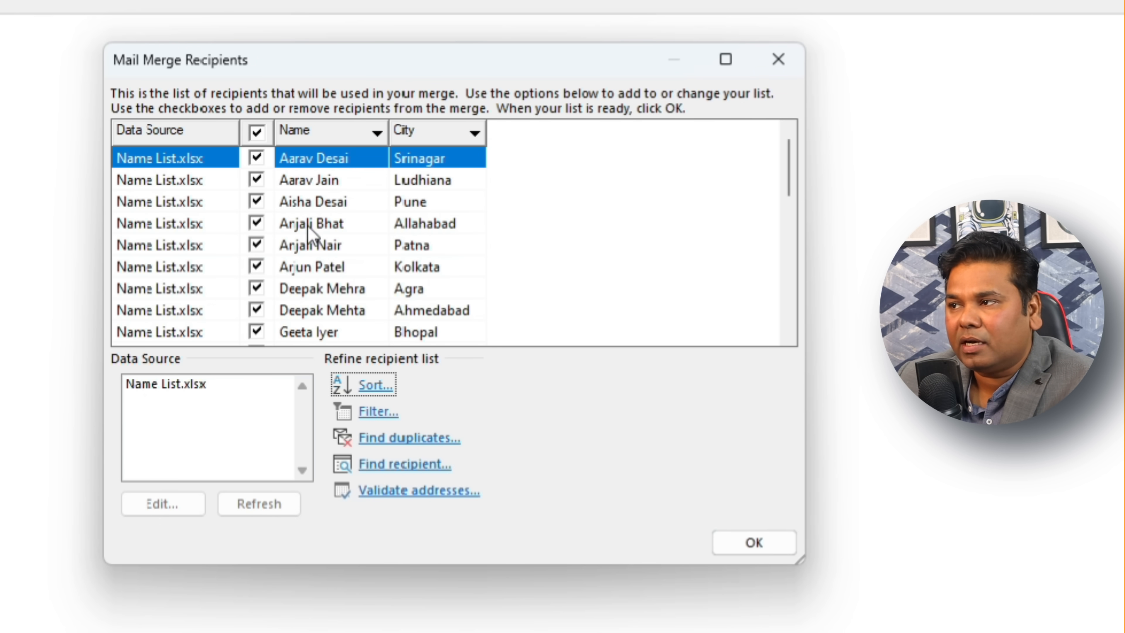
pyautogui.scroll(-5, 312, 235)
pyautogui.scroll(-2, 324, 274)
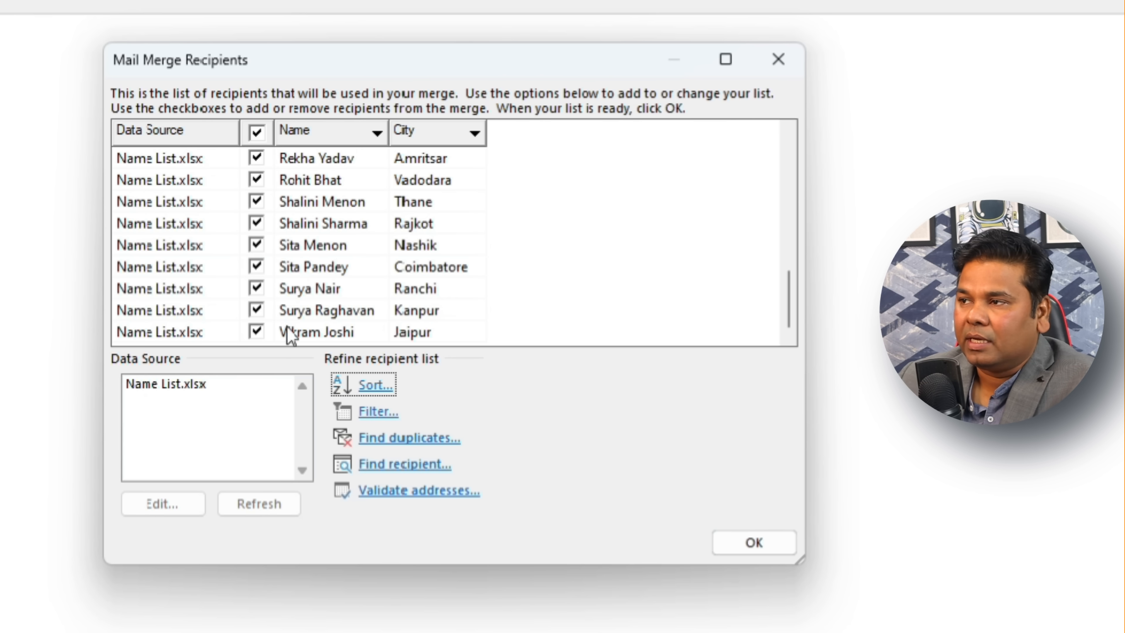
pyautogui.scroll(8, 330, 317)
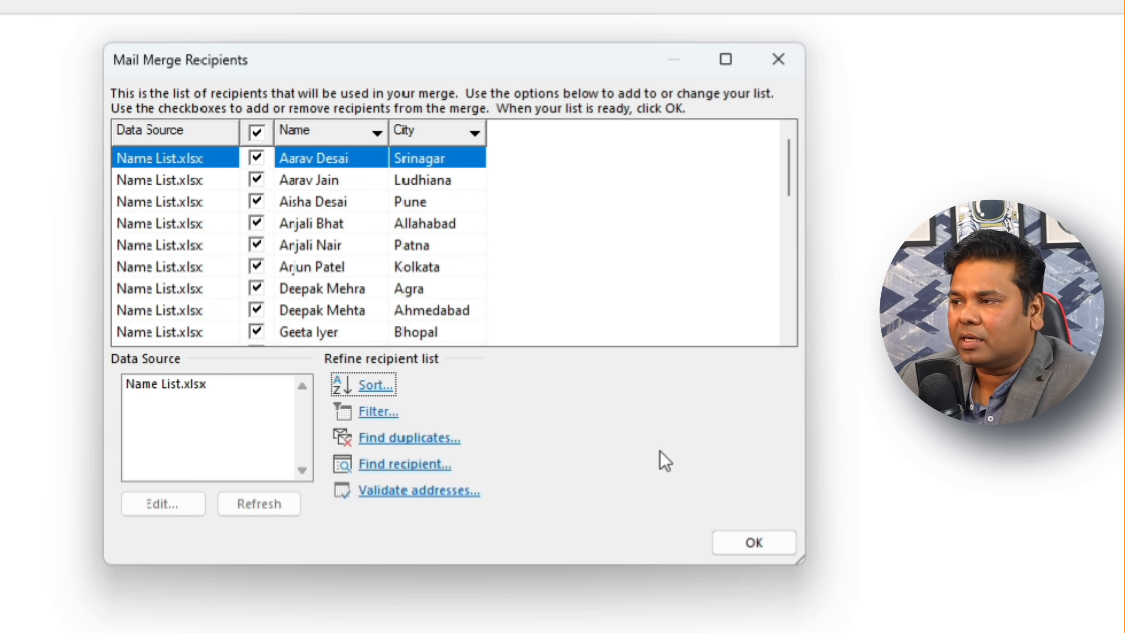
pyautogui.click(753, 544)
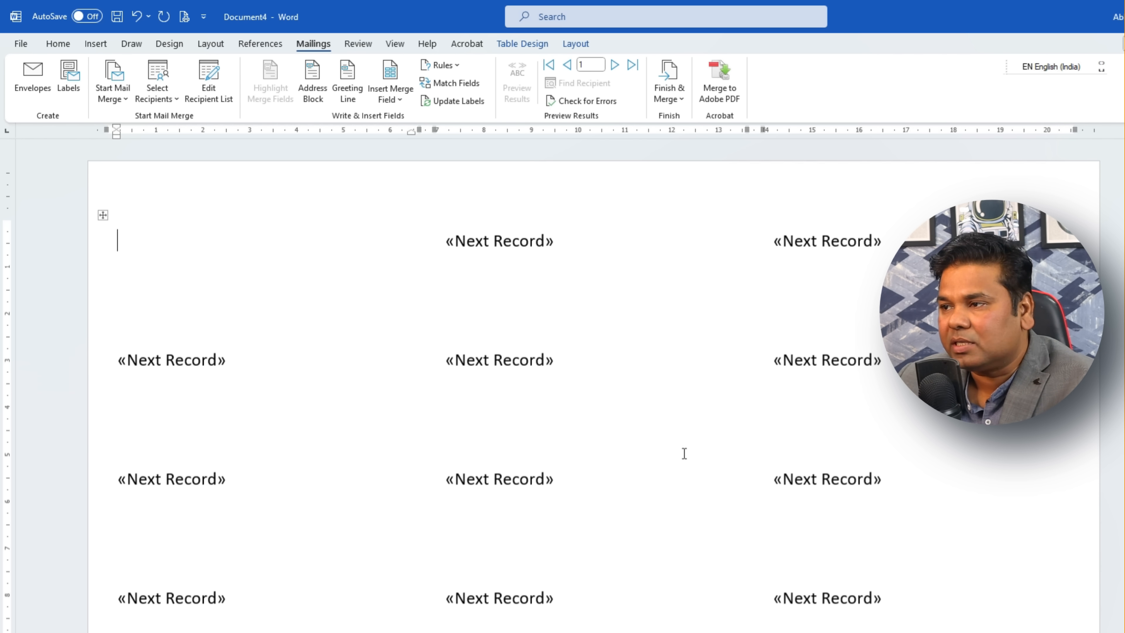
# Insert the Name merge field in the first label and the City merge field on the line below it.
pyautogui.scroll(-6, 728, 581)
pyautogui.scroll(6, 755, 616)
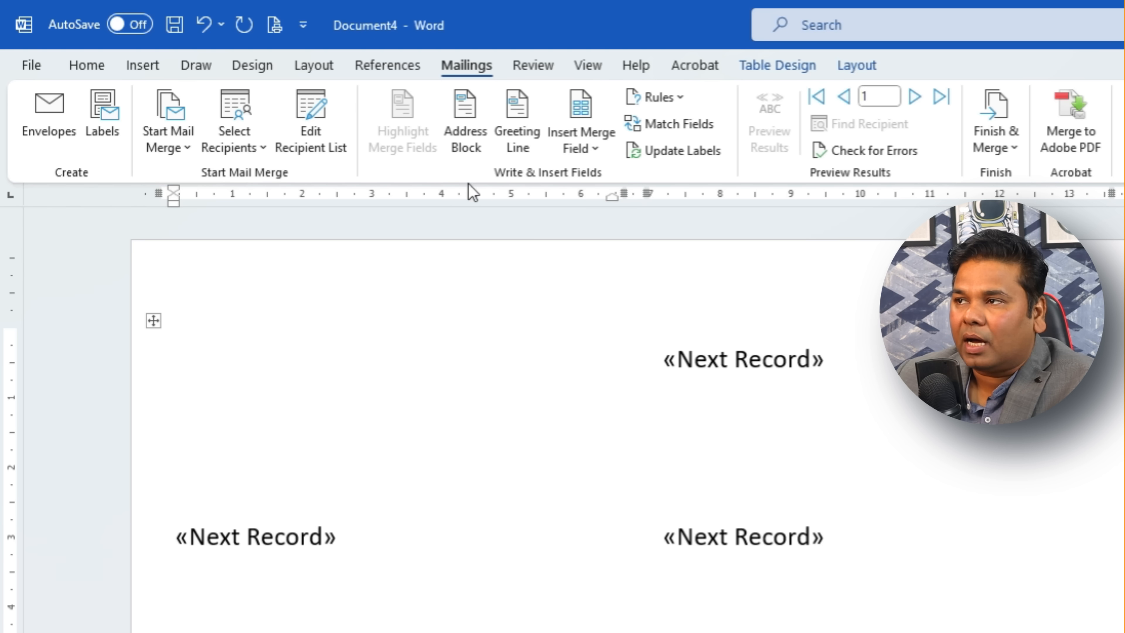
pyautogui.click(595, 151)
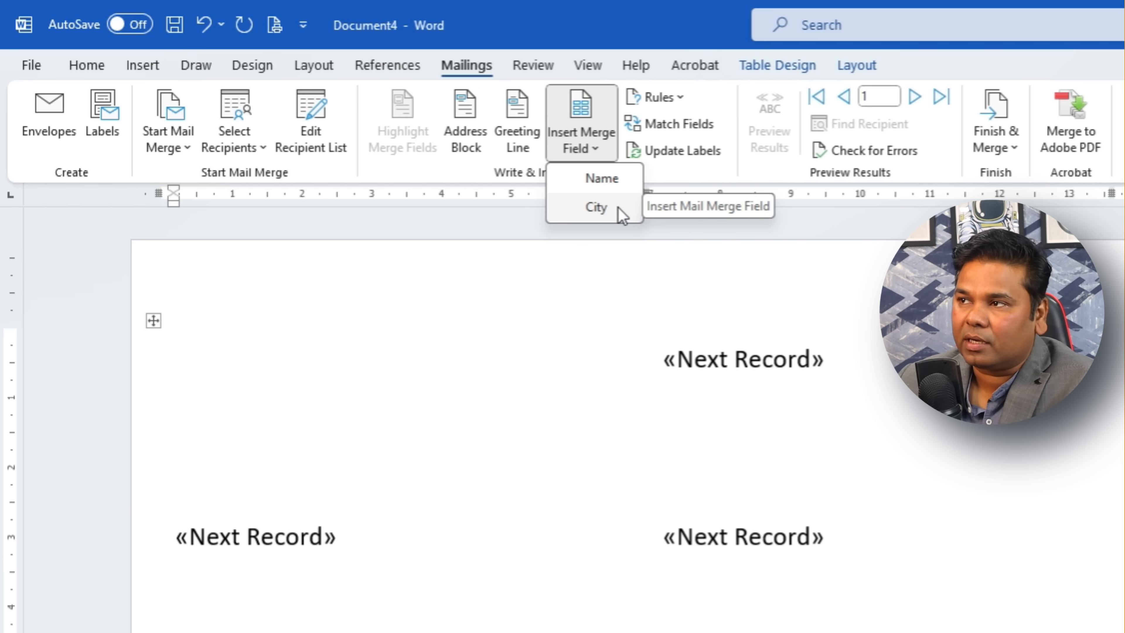
pyautogui.click(598, 180)
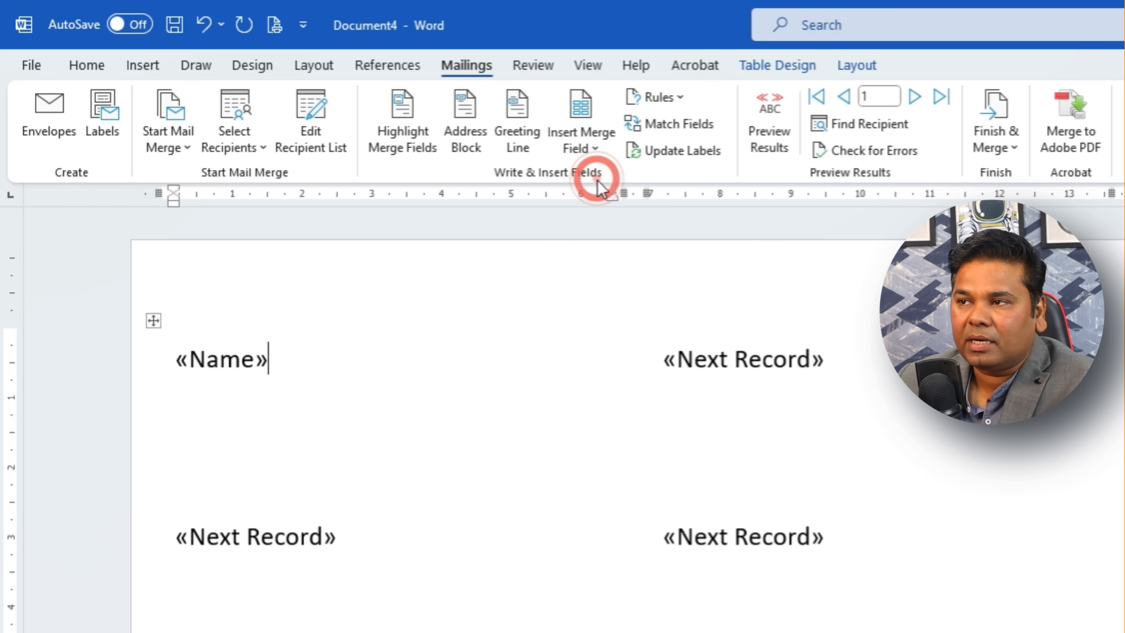
pyautogui.click(593, 148)
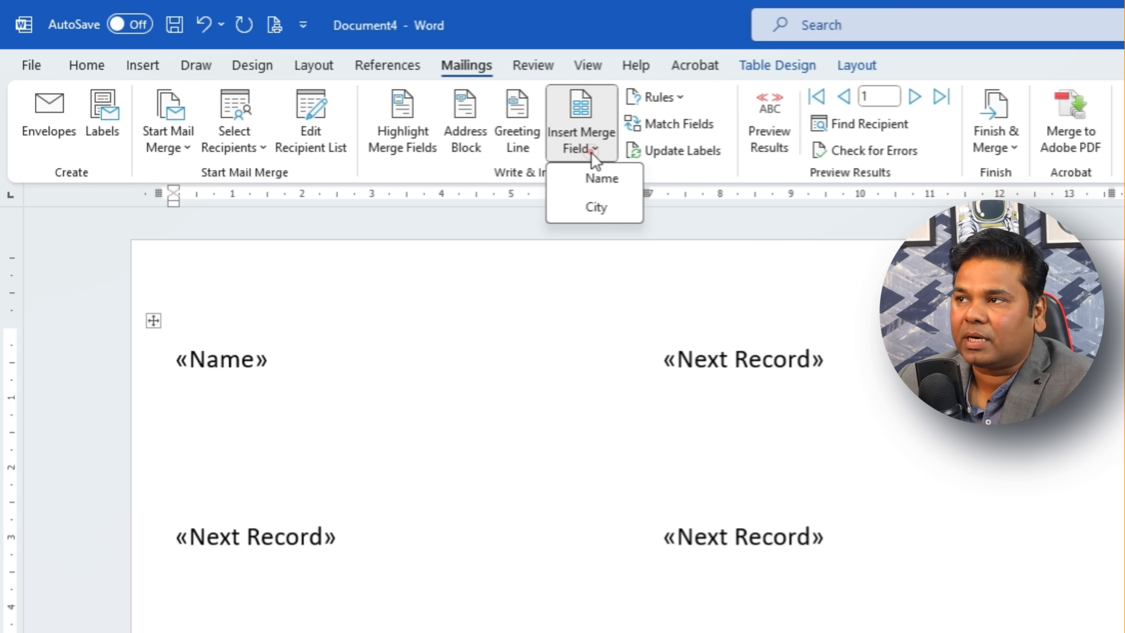
pyautogui.click(617, 206)
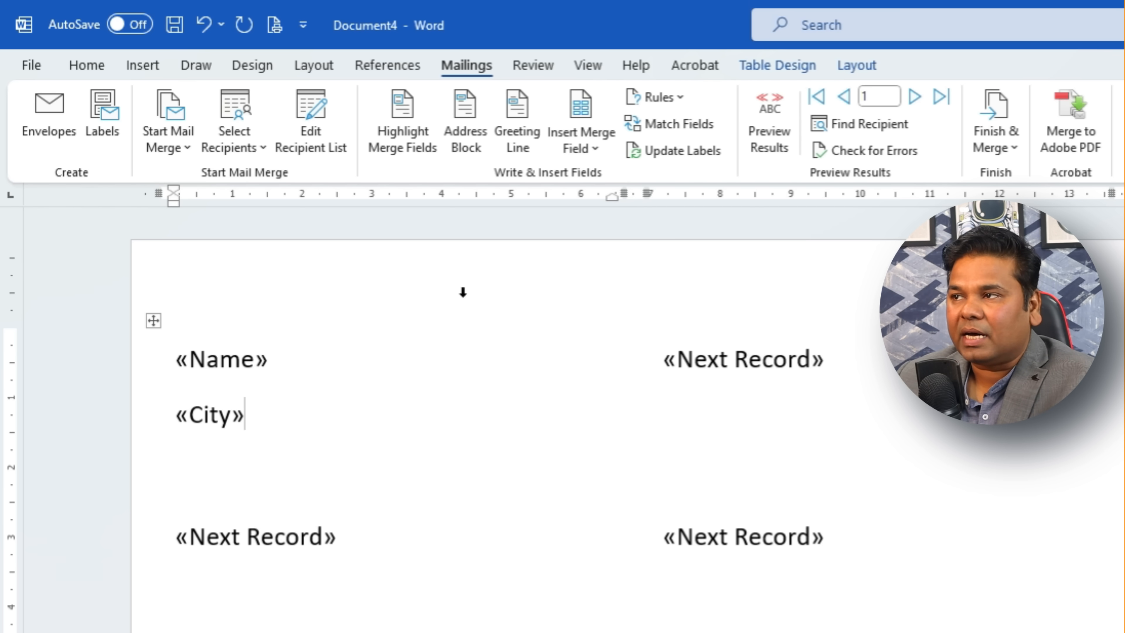
# Update all labels so the first label's Name and City fields are copied to every label on the sheet.
pyautogui.click(676, 157)
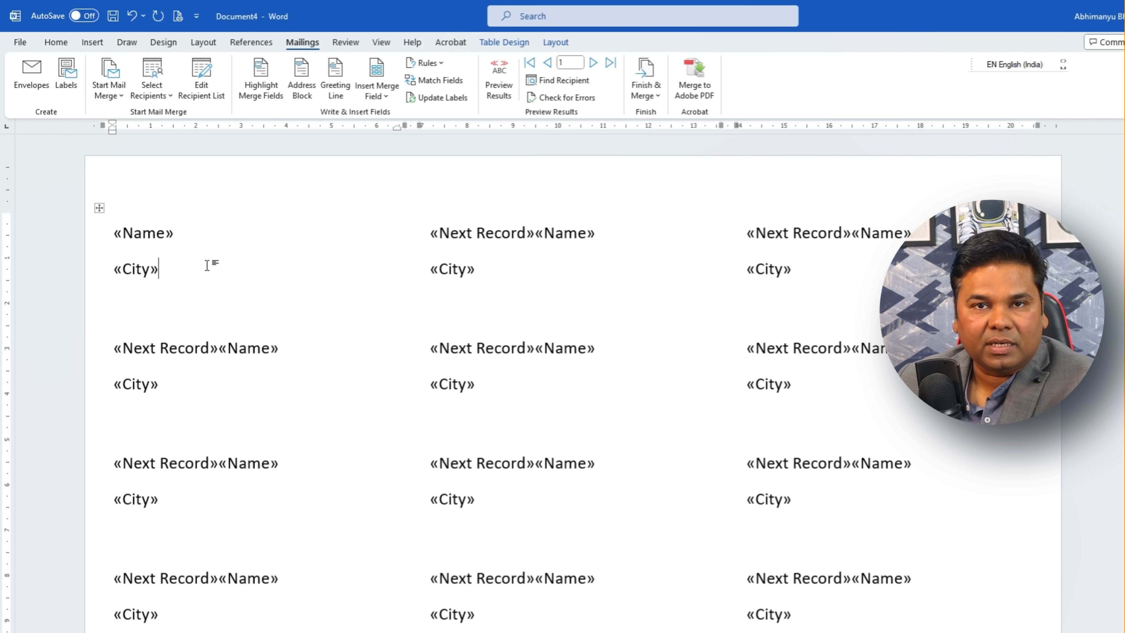
pyautogui.scroll(-10, 207, 265)
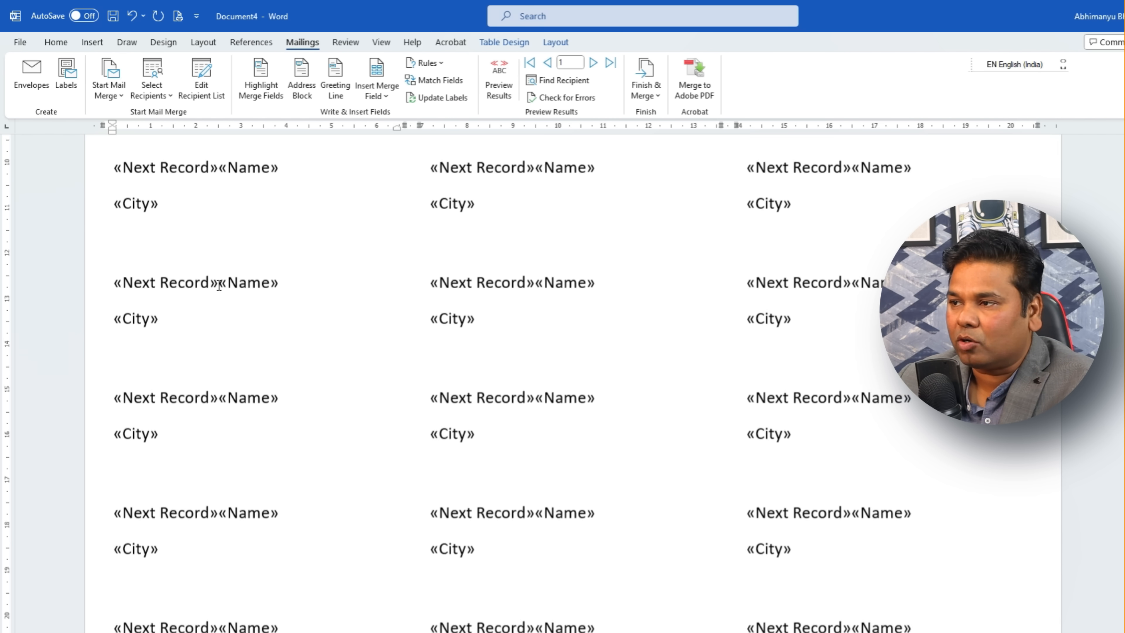
pyautogui.scroll(10, 284, 371)
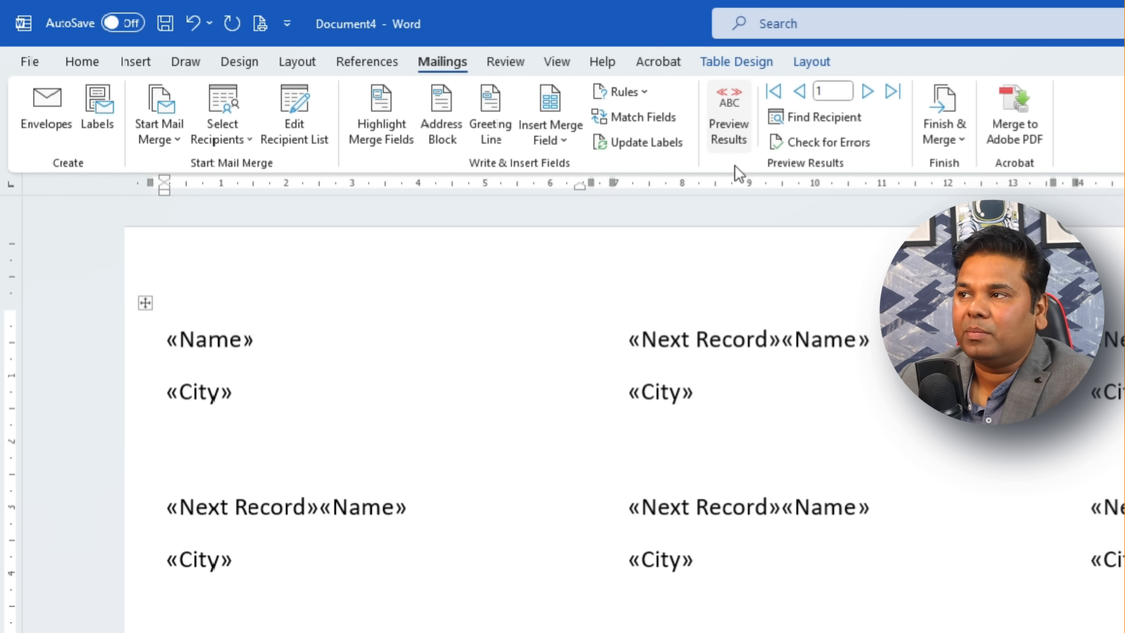
# Preview the merge results on the label sheet and look through the filled labels.
pyautogui.click(736, 141)
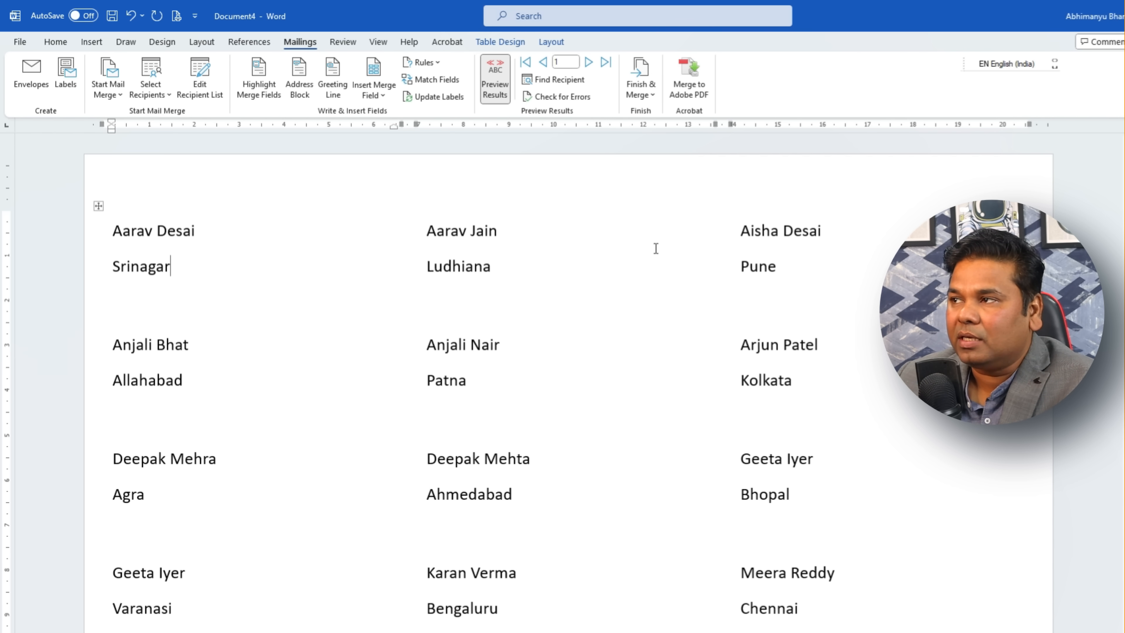
pyautogui.scroll(-10, 879, 492)
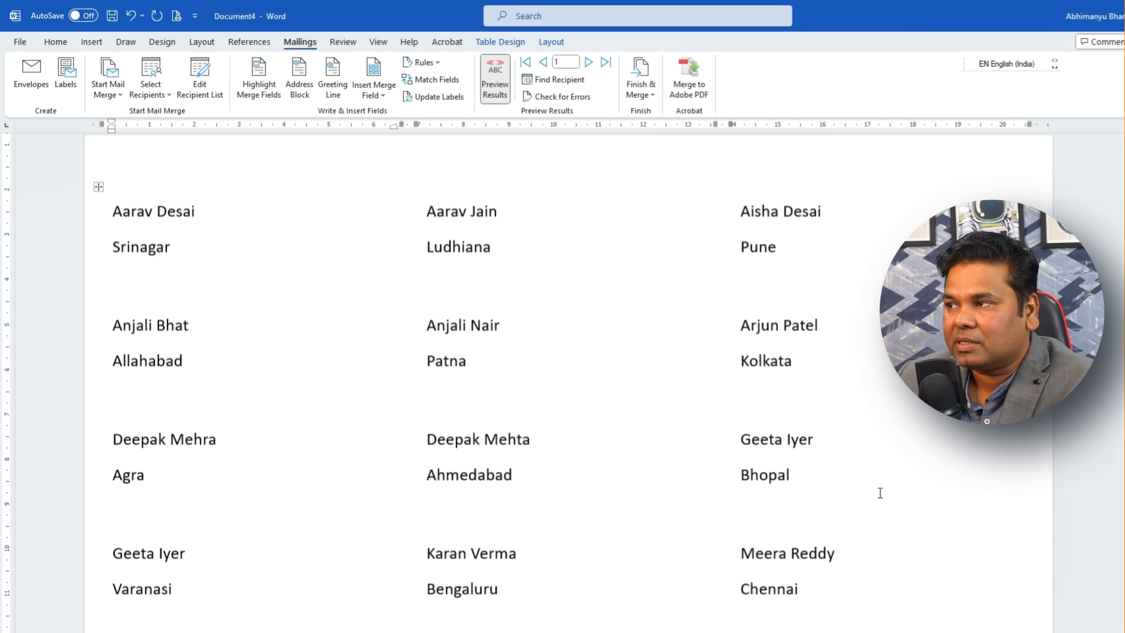
pyautogui.scroll(7, 901, 528)
pyautogui.scroll(4, 901, 528)
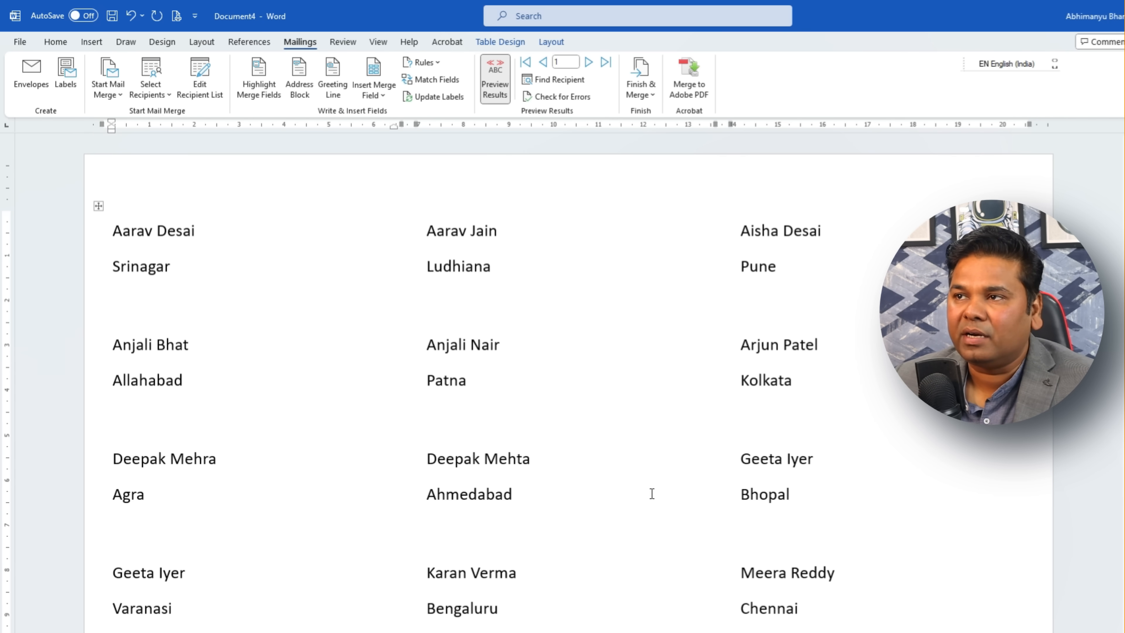
# Check the print preview of the label sheet and return to the document.
pyautogui.click(20, 41)
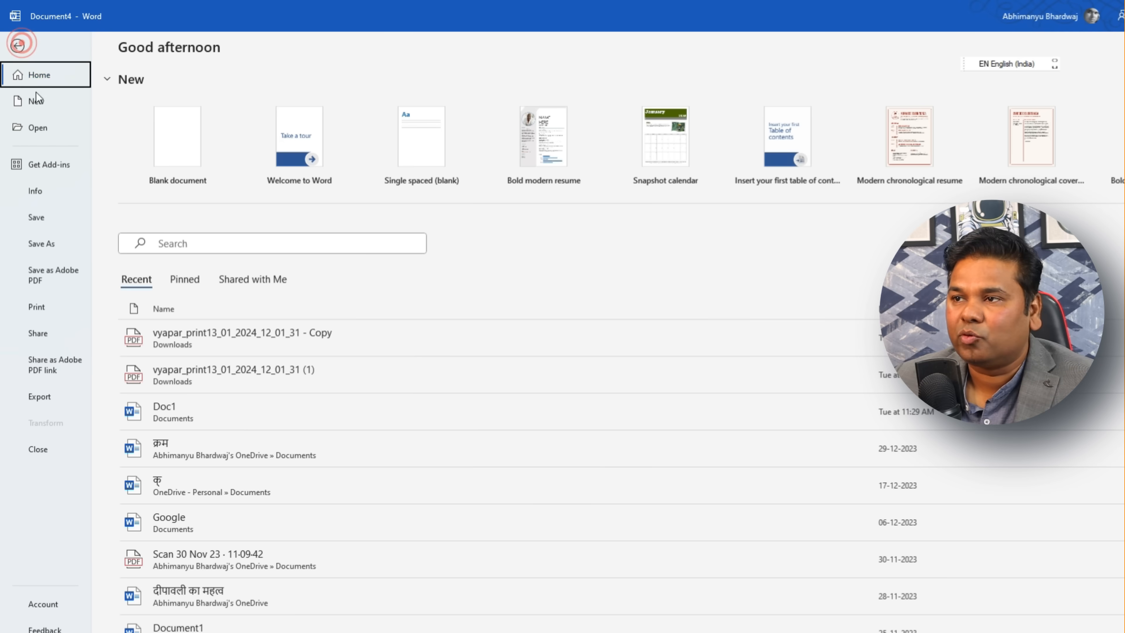
pyautogui.click(61, 311)
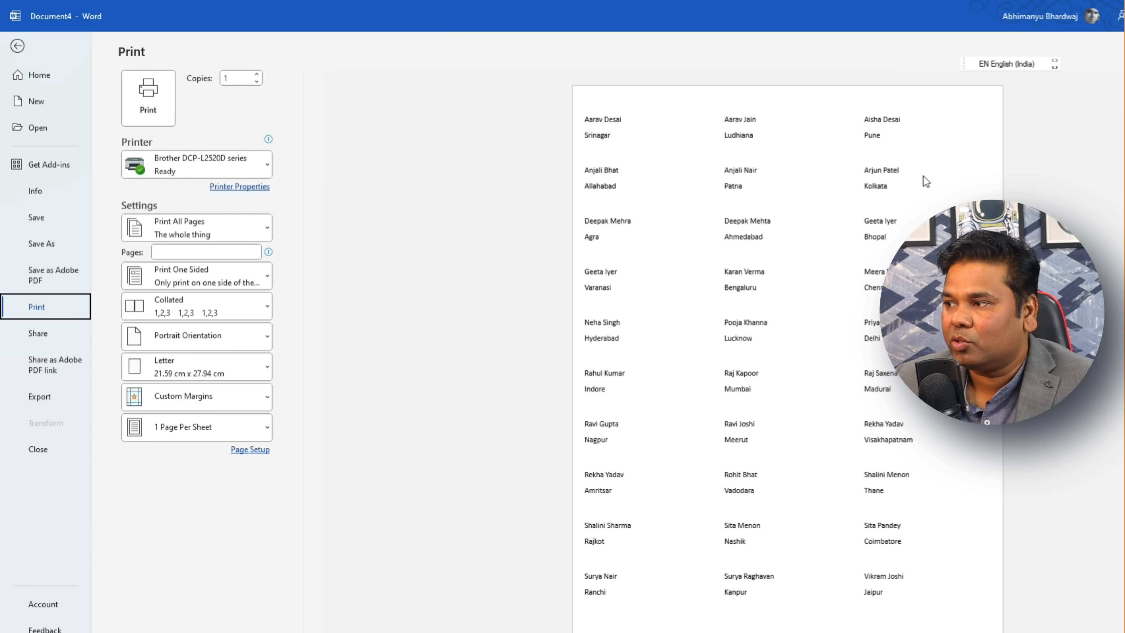
pyautogui.click(18, 47)
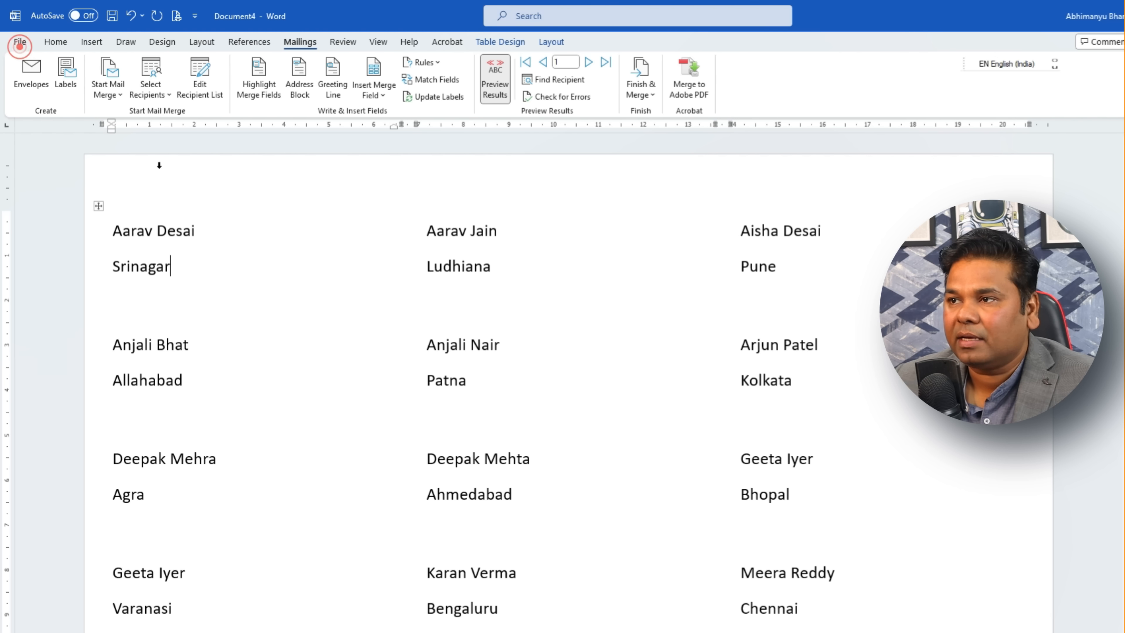
# Try to centre the text in all labels of the table.
pyautogui.click(99, 207)
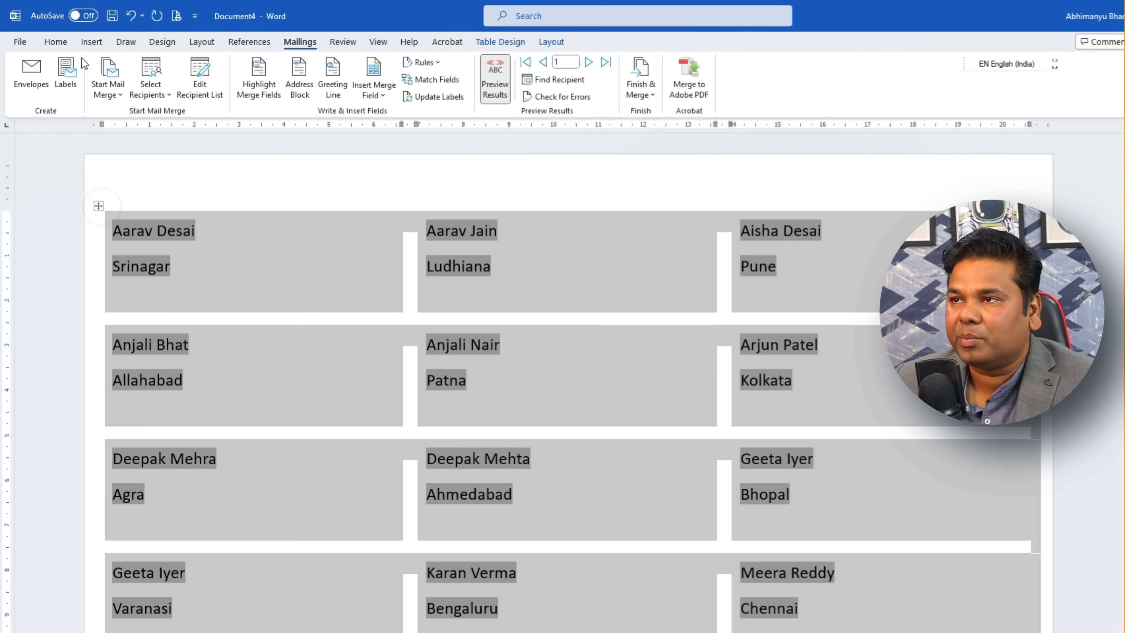
pyautogui.click(55, 42)
pyautogui.click(355, 89)
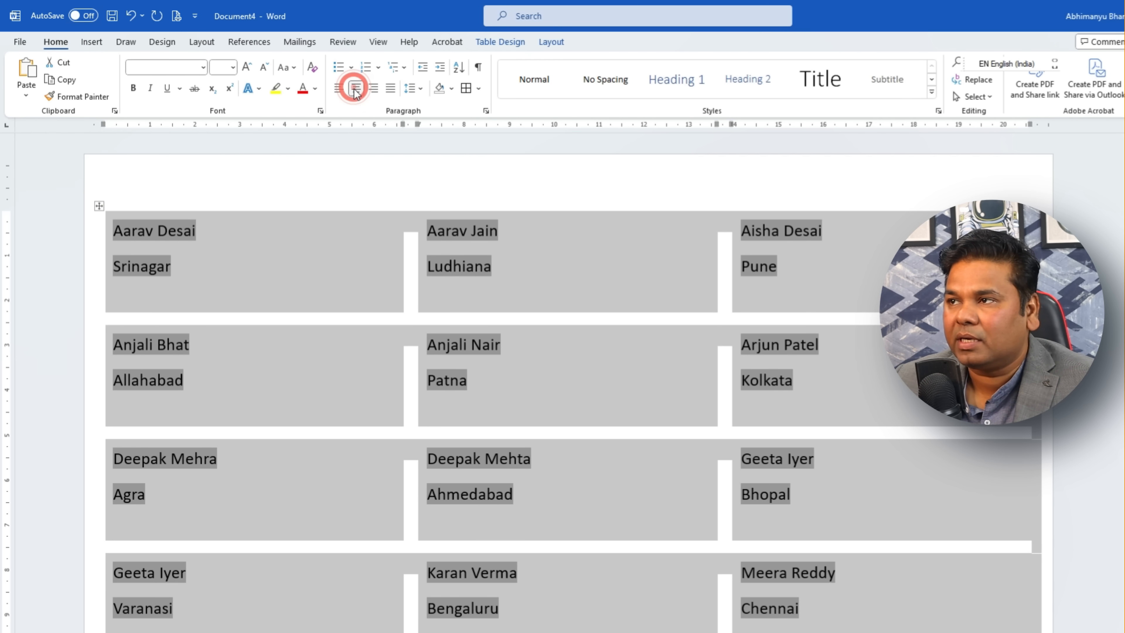
# Centre the name and city lines of the first label.
pyautogui.click(241, 231)
pyautogui.moveTo(201, 268); pyautogui.dragTo(106, 212)
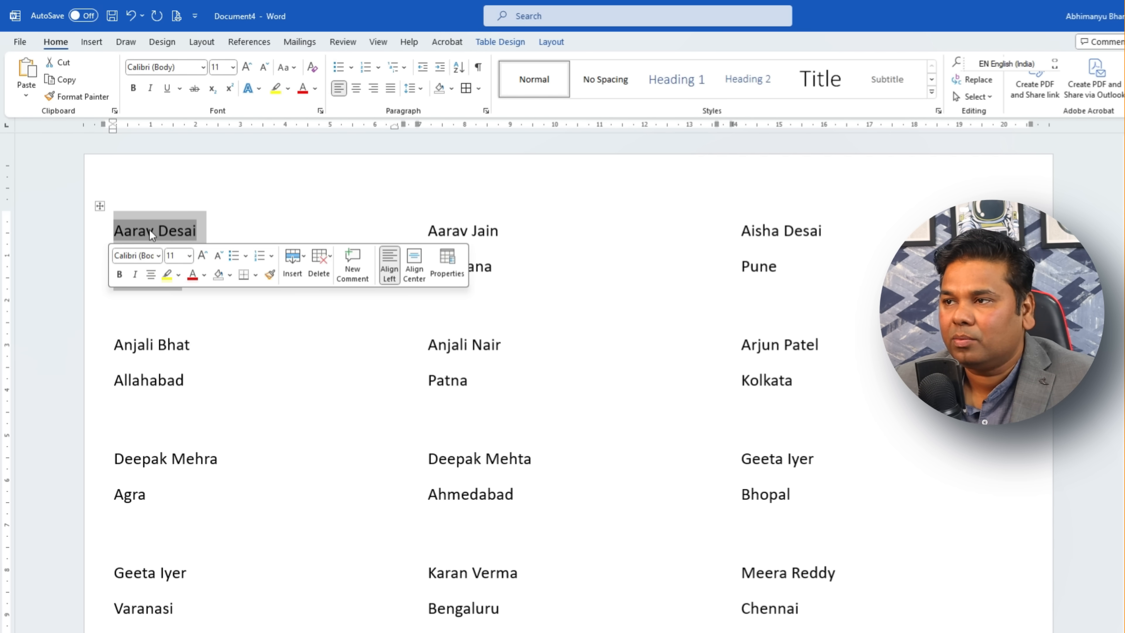
pyautogui.click(151, 274)
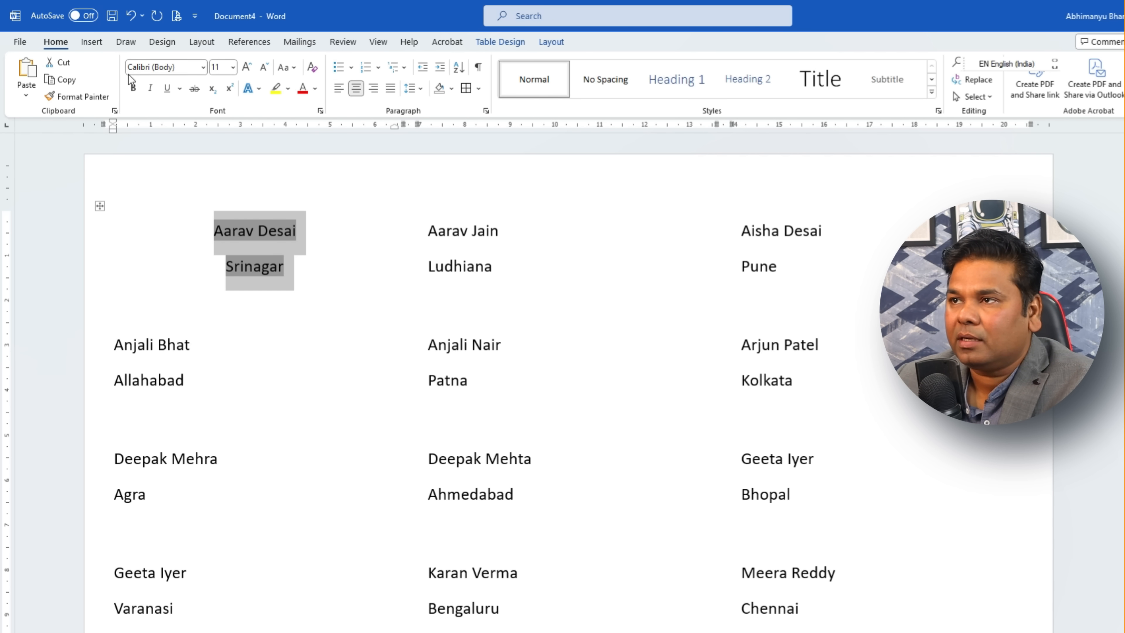
# Update all labels so every label takes the first label's centred alignment.
pyautogui.click(92, 42)
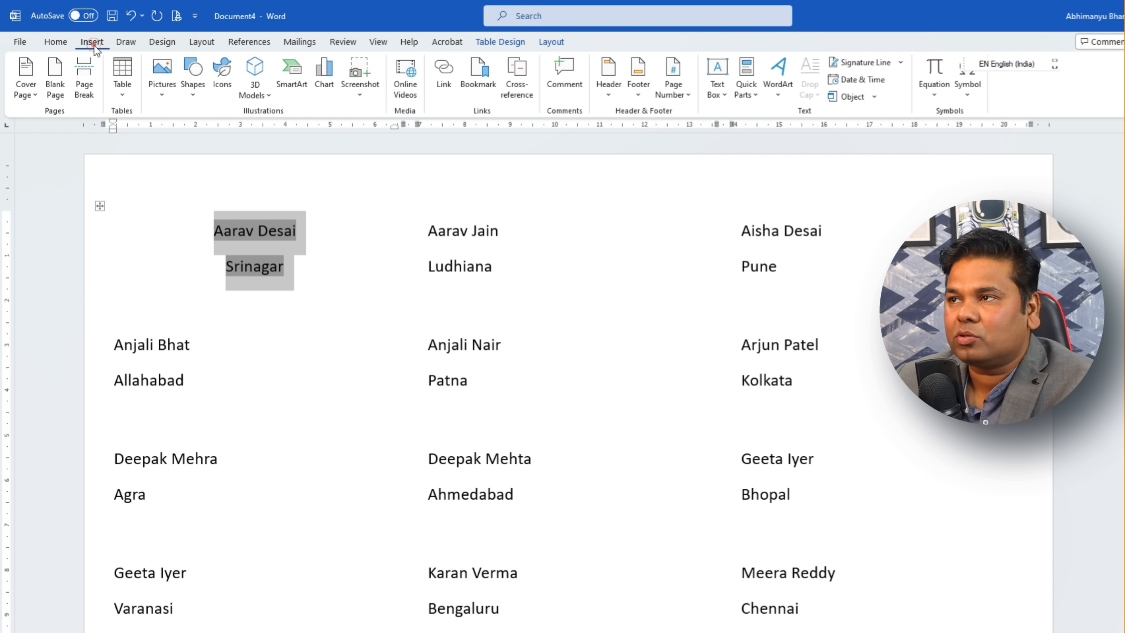
pyautogui.click(49, 40)
pyautogui.click(298, 41)
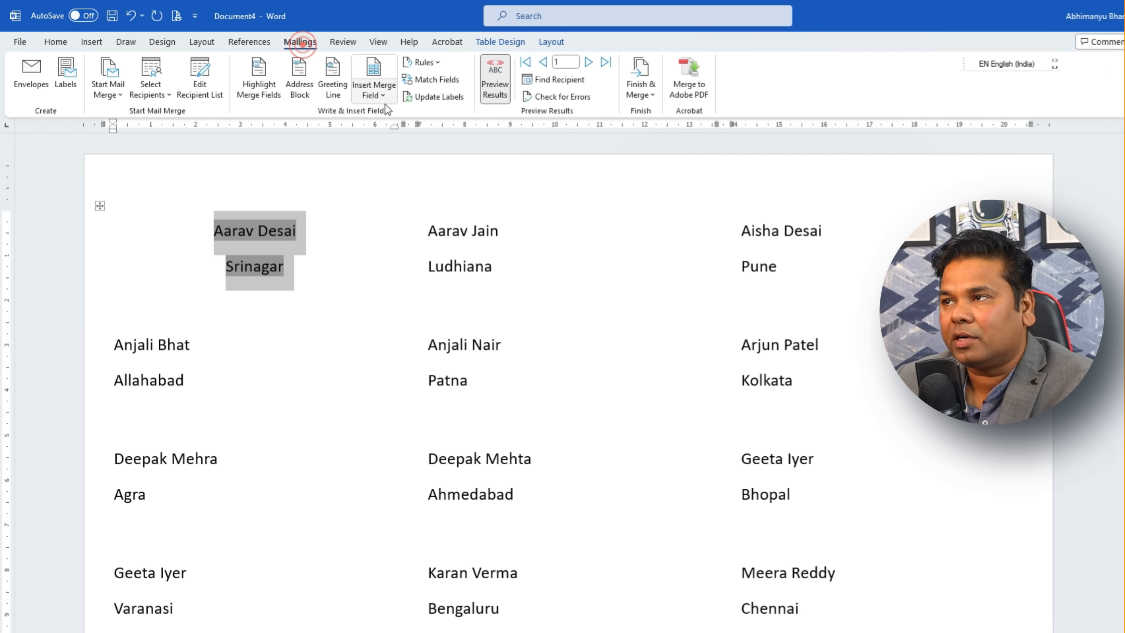
pyautogui.click(428, 98)
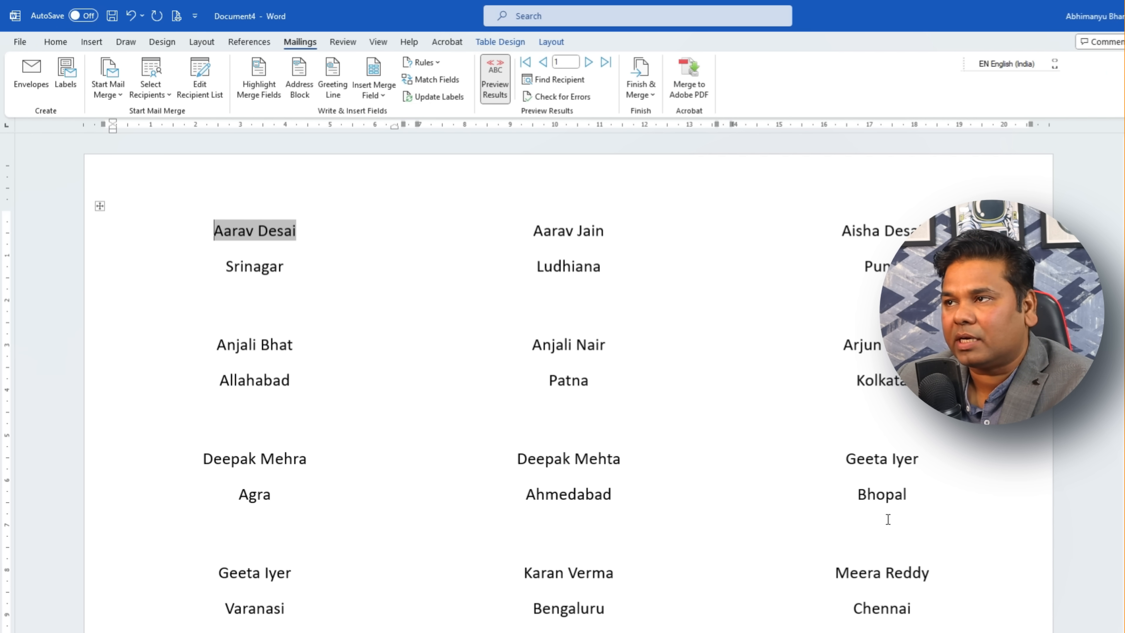
# Check the print preview of the centred label sheet and return to the document.
pyautogui.click(20, 41)
pyautogui.click(53, 307)
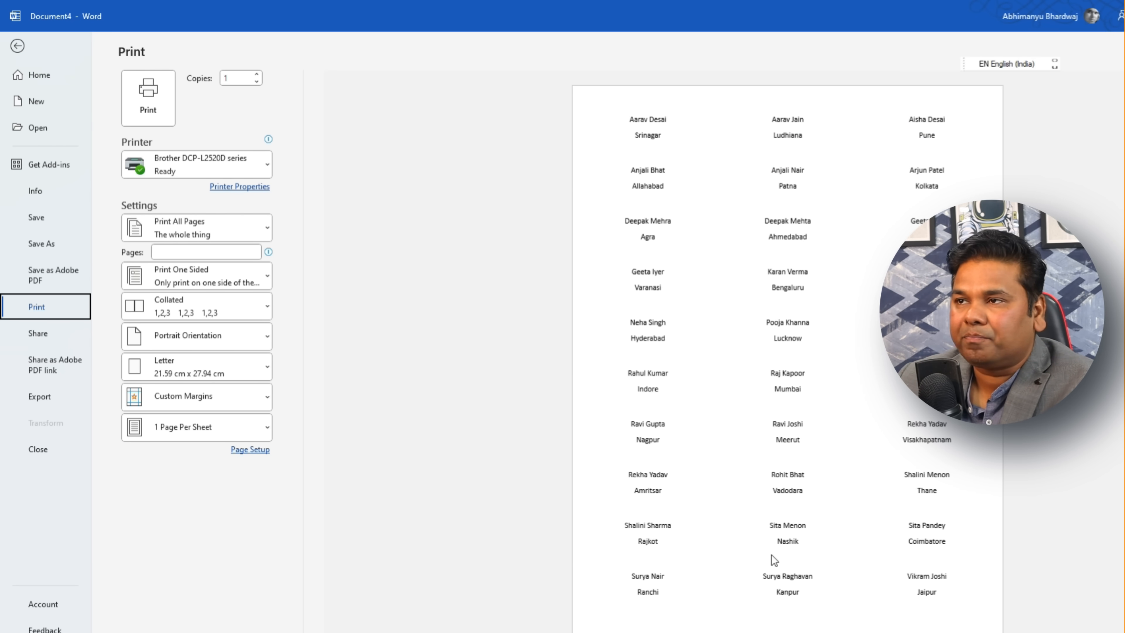
pyautogui.click(17, 46)
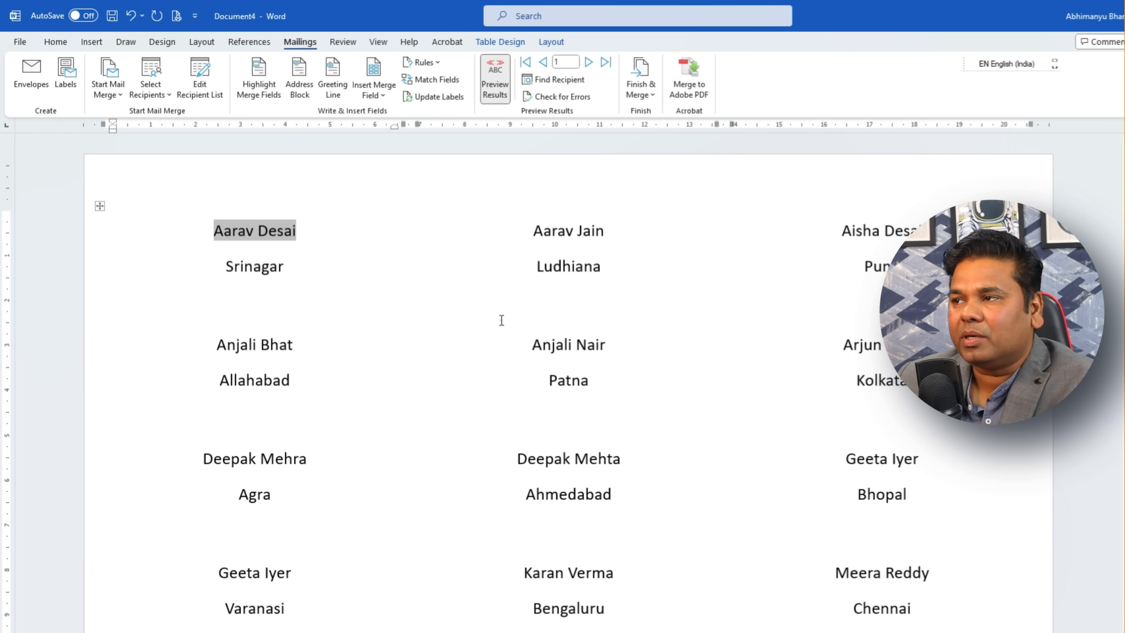
pyautogui.click(501, 320)
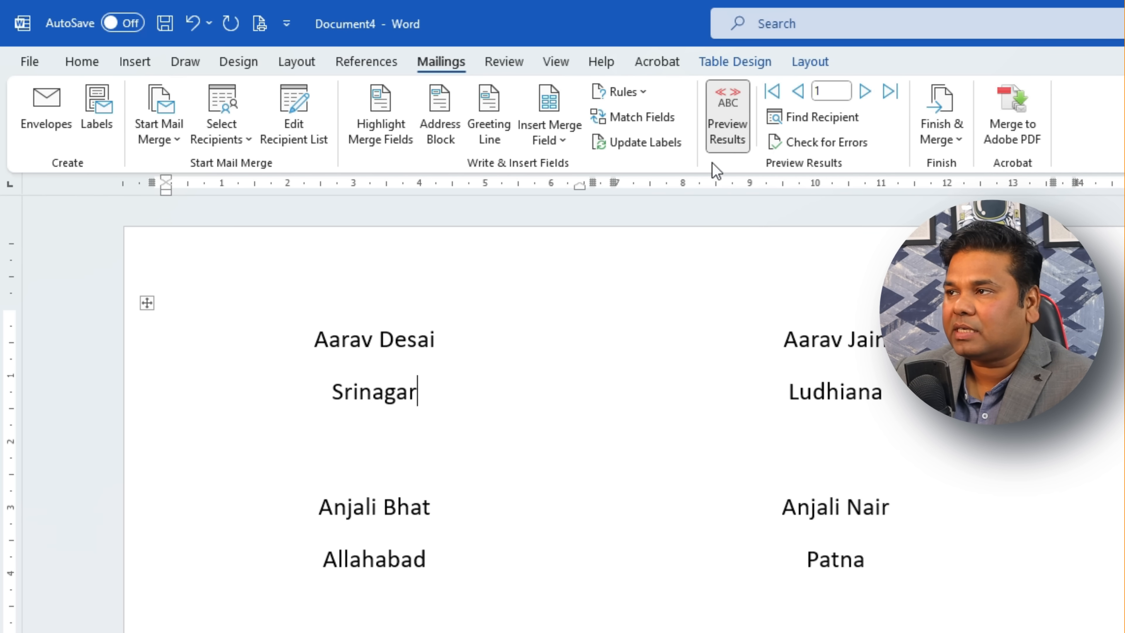
# Turn off the results preview, delete the Name and City fields from the first label, and update all labels to match.
pyautogui.click(737, 141)
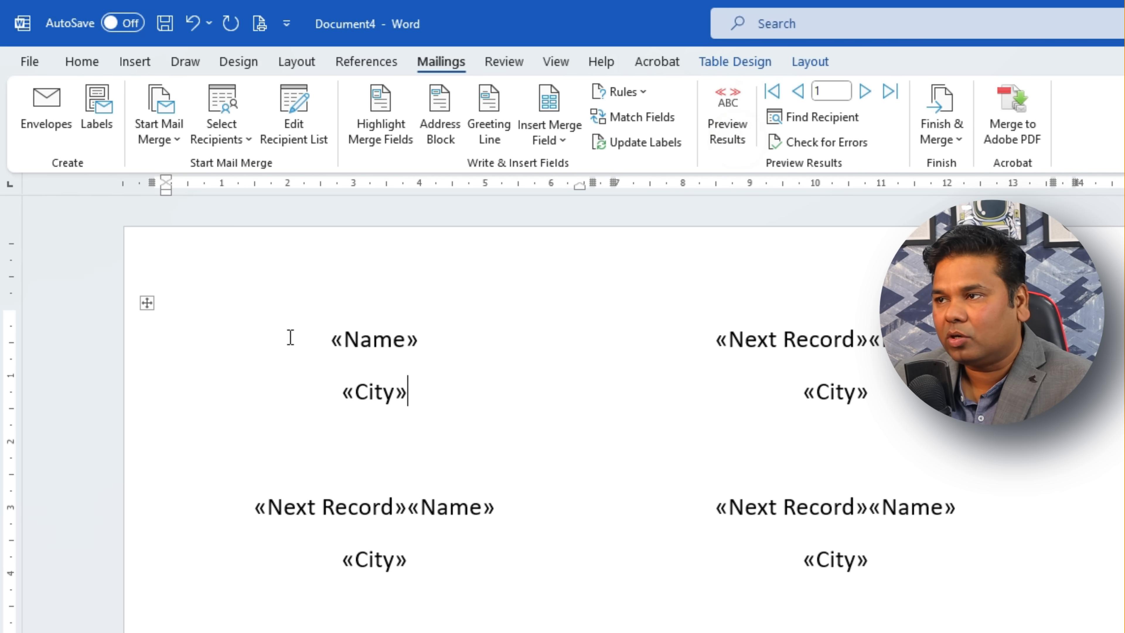
pyautogui.moveTo(425, 395); pyautogui.dragTo(316, 352)
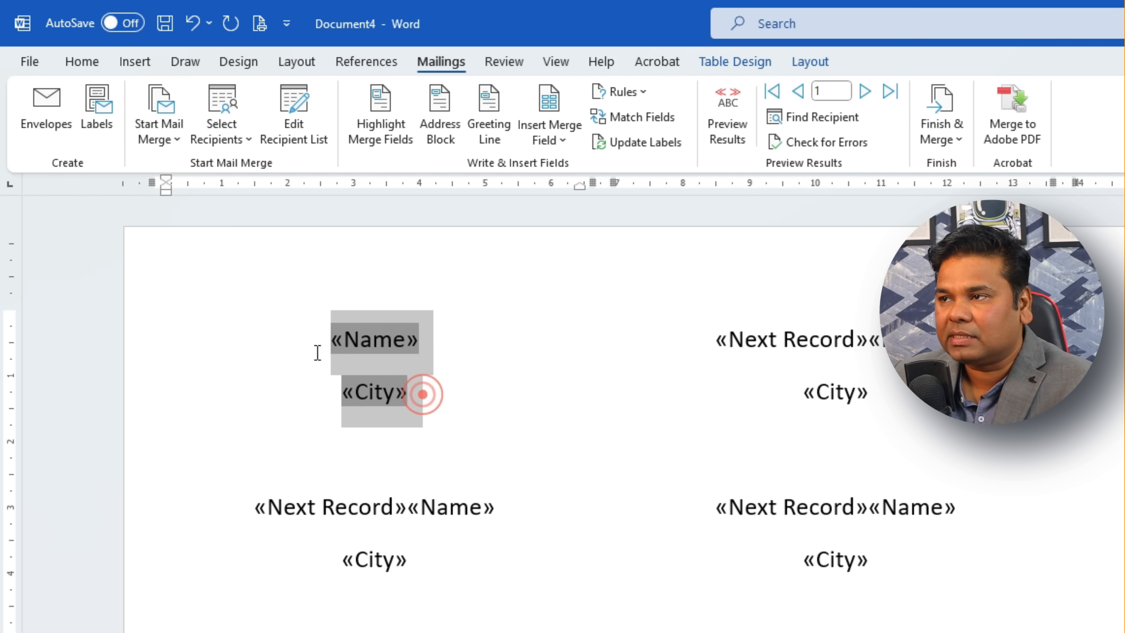
pyautogui.press('Delete')
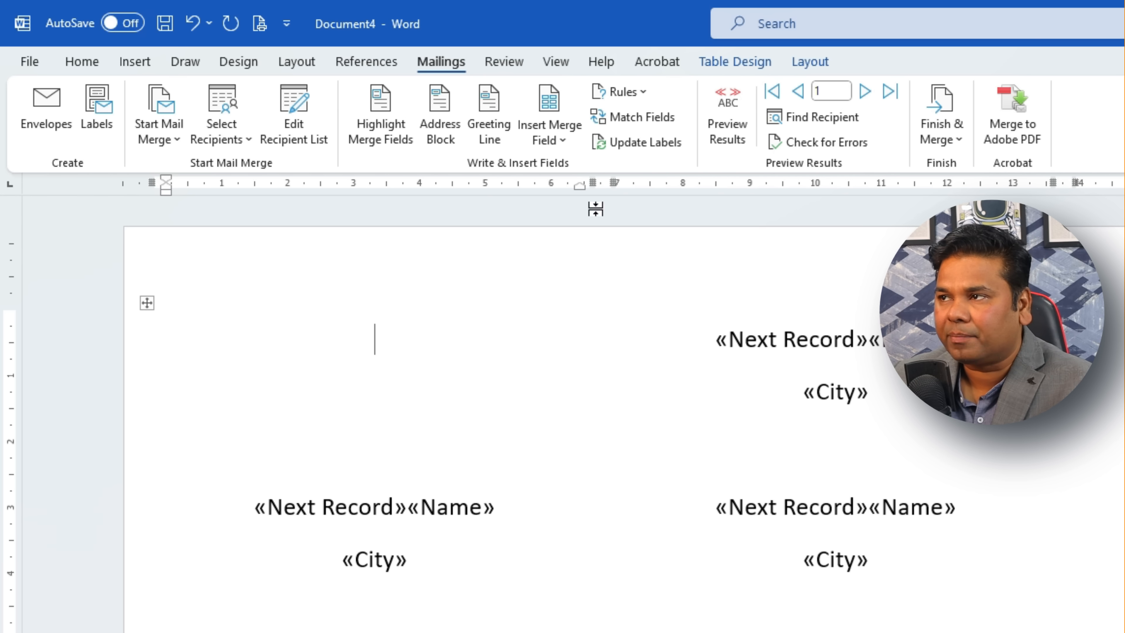
pyautogui.click(646, 142)
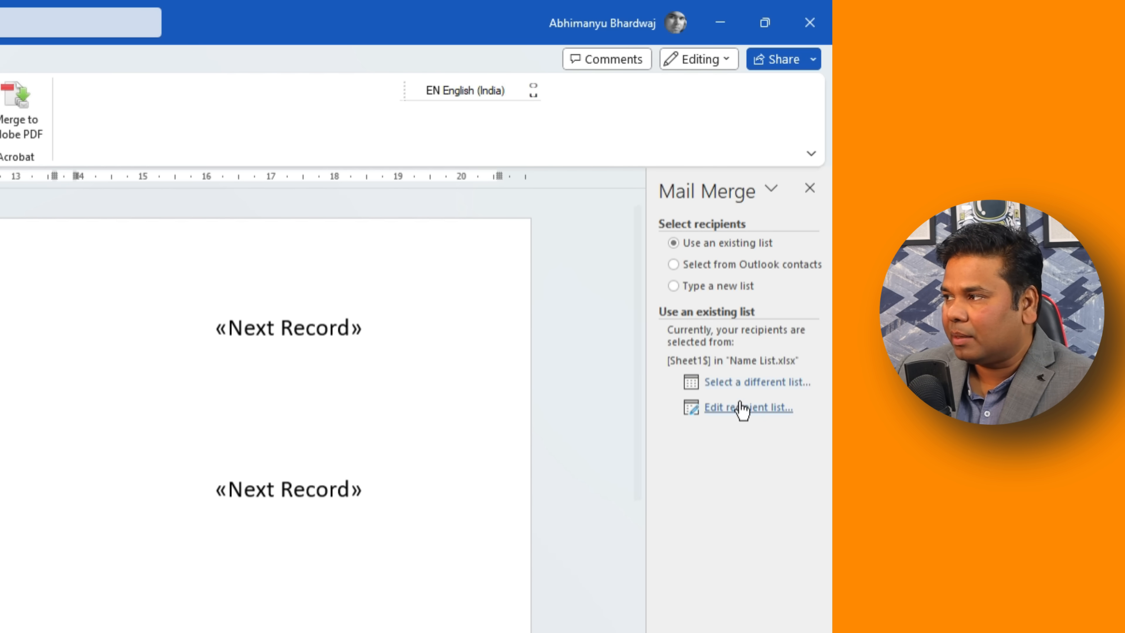
# Switch the merge's recipient list to Sheet2$ of the Name List workbook in Documents, keeping the first row as column headers.
pyautogui.click(748, 386)
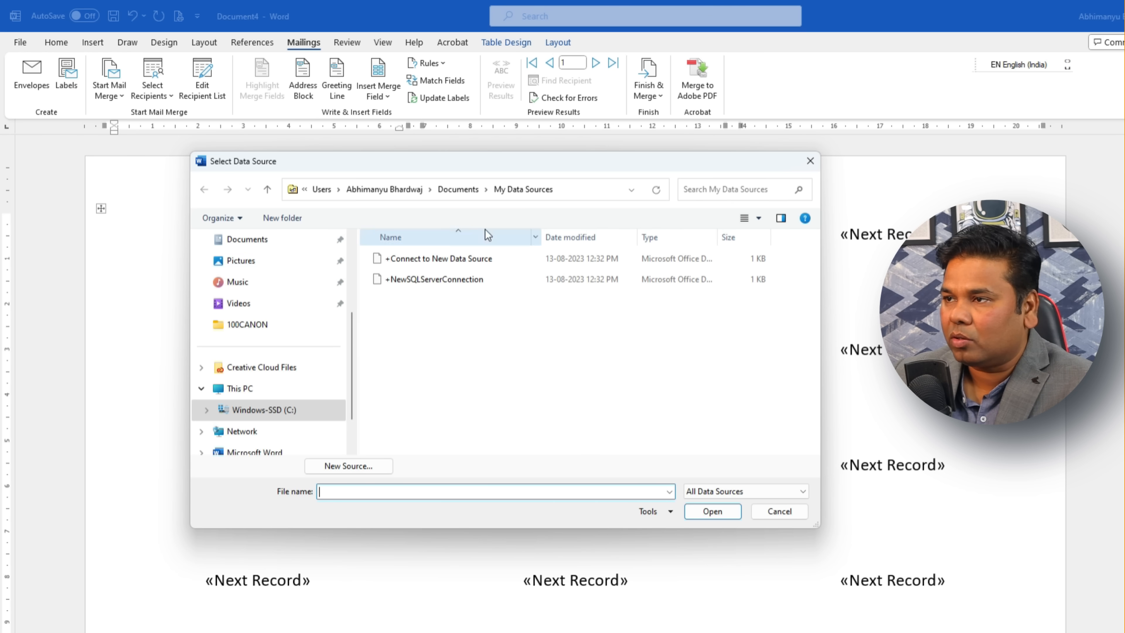
pyautogui.scroll(3, 275, 310)
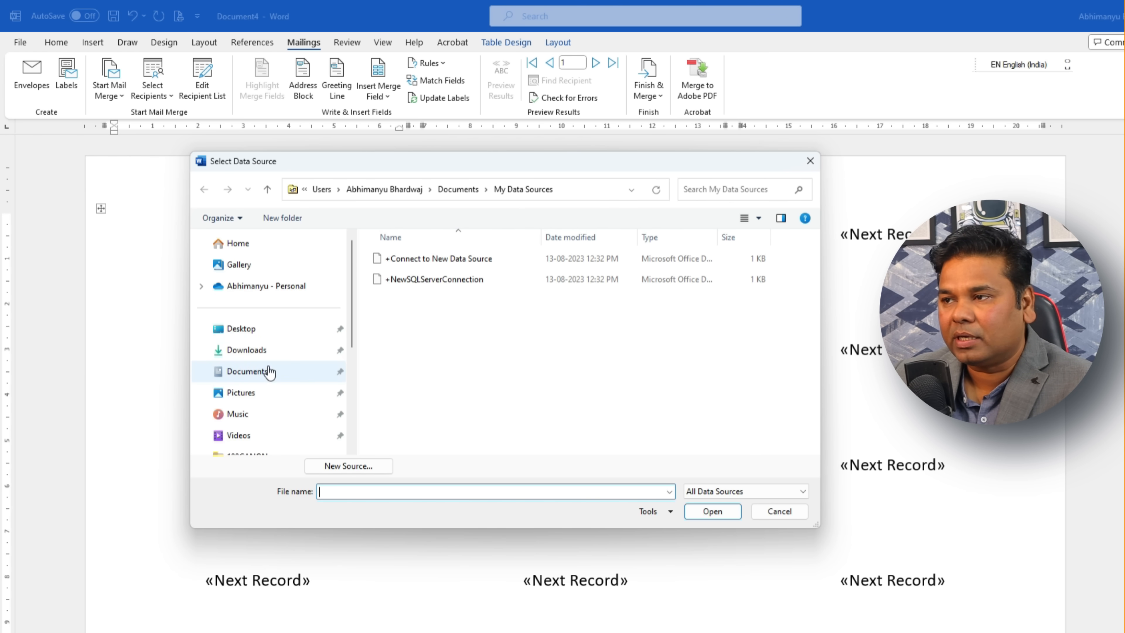
pyautogui.click(281, 373)
pyautogui.click(438, 362)
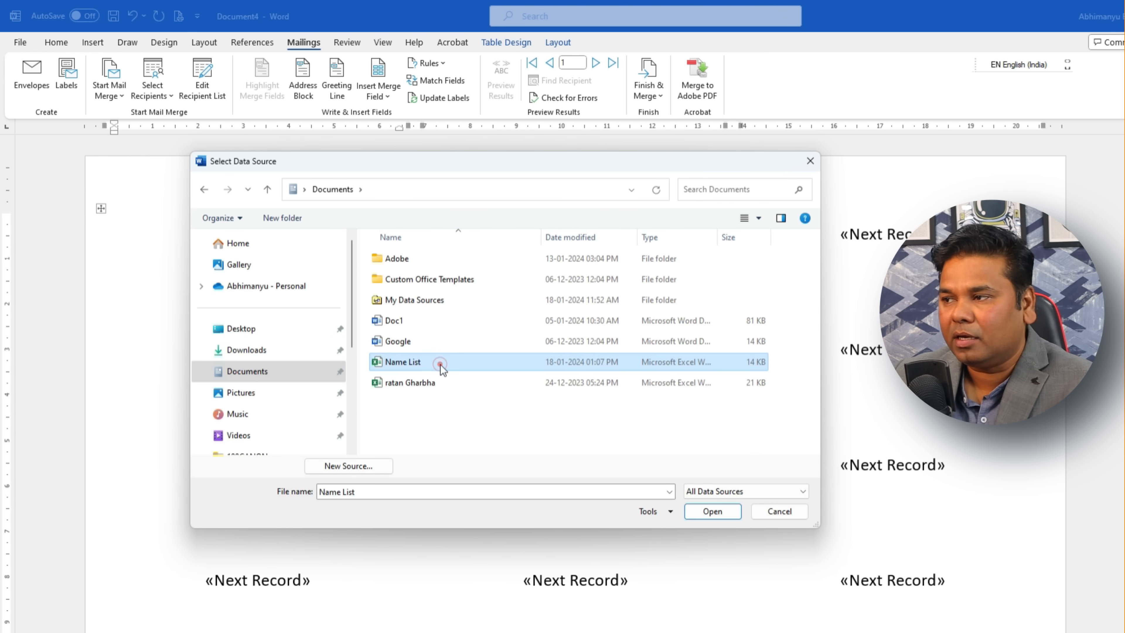
pyautogui.click(698, 512)
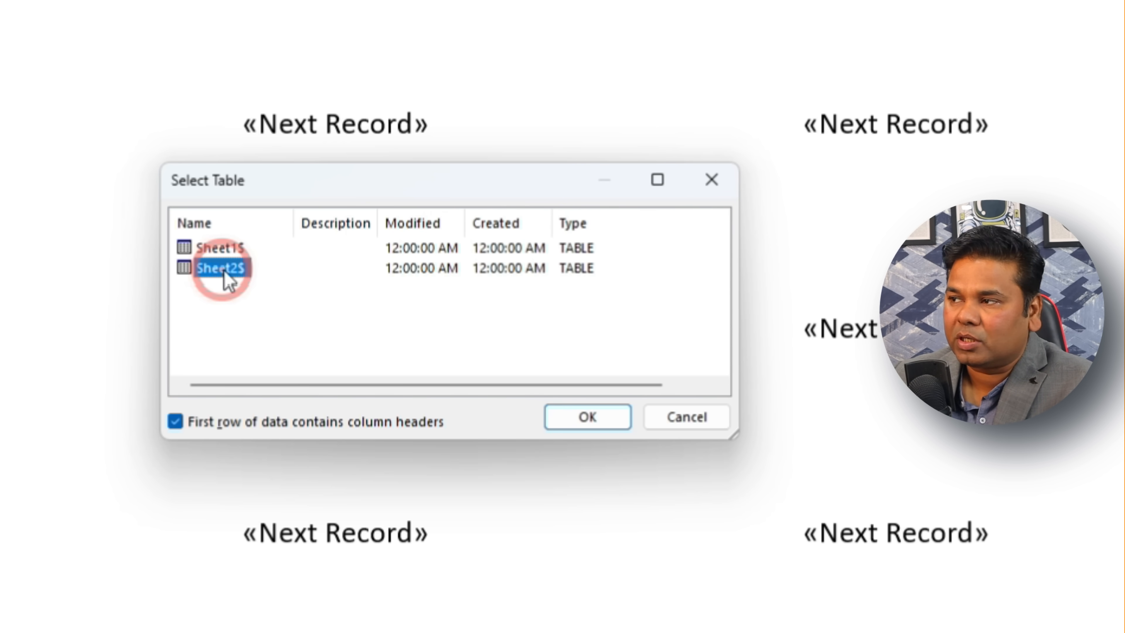
pyautogui.click(587, 421)
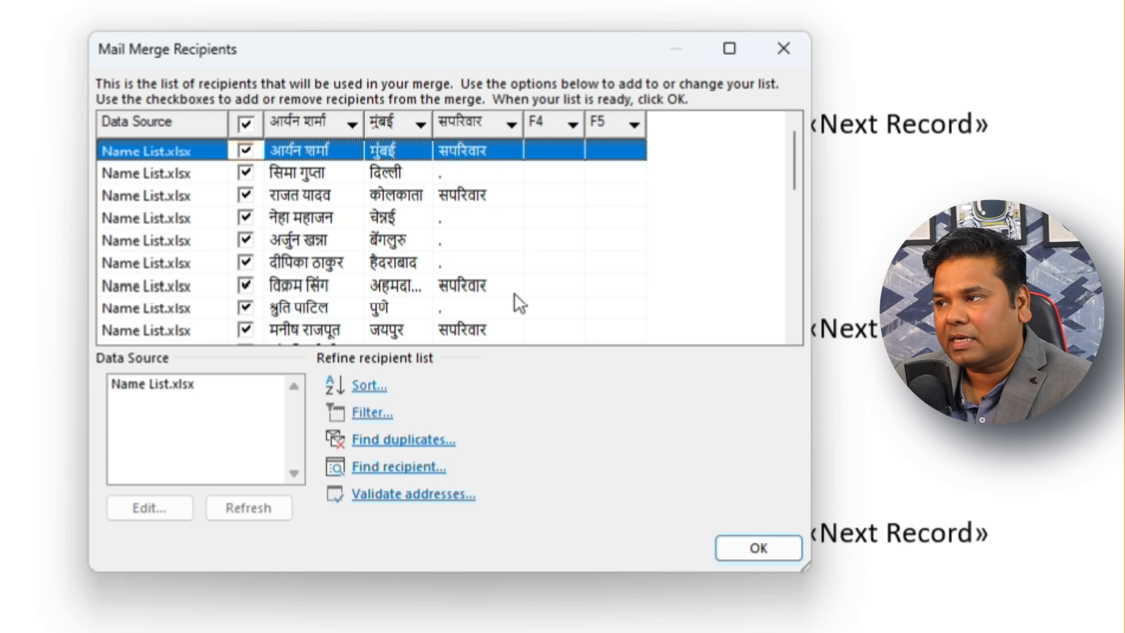
# Look through the Hindi recipient list, checking the name, city and सपरिवार columns.
pyautogui.scroll(-5, 465, 221)
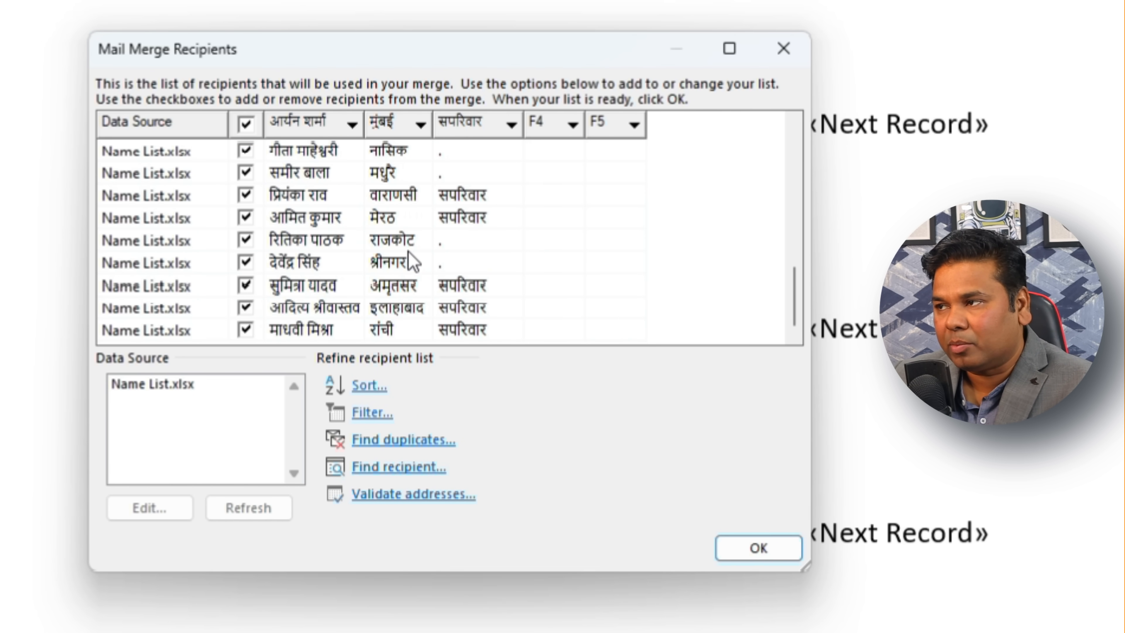
pyautogui.scroll(5, 374, 310)
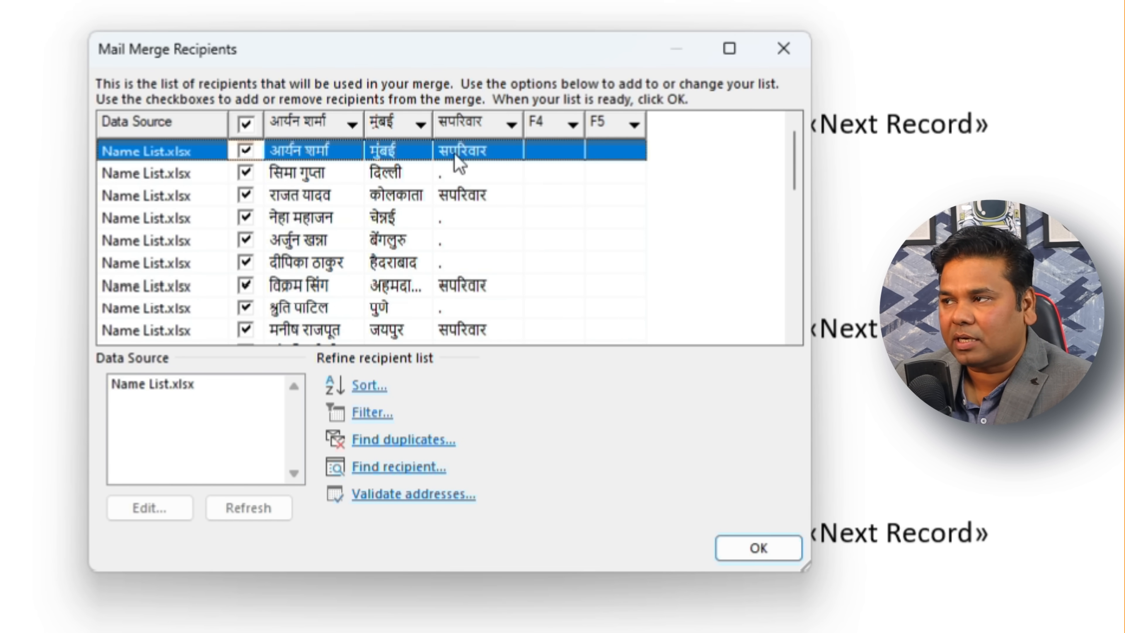
pyautogui.click(462, 171)
pyautogui.click(471, 153)
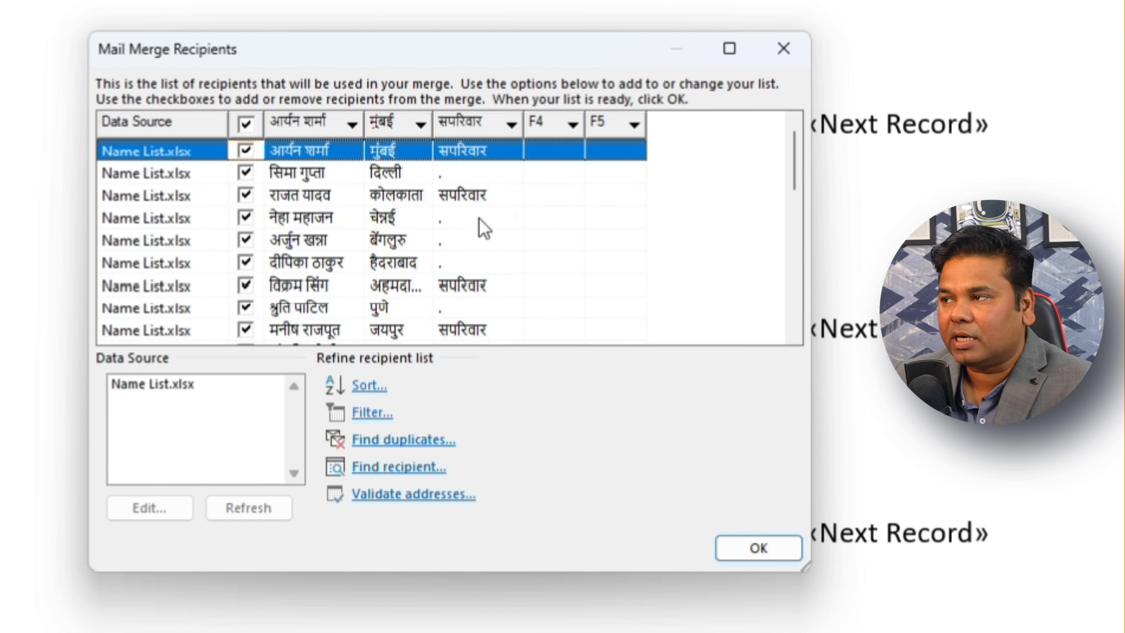
pyautogui.click(480, 243)
# Sort the recipients in ascending order by the सपरिवार column and by the name column, and accept the list.
pyautogui.click(551, 128)
pyautogui.click(573, 126)
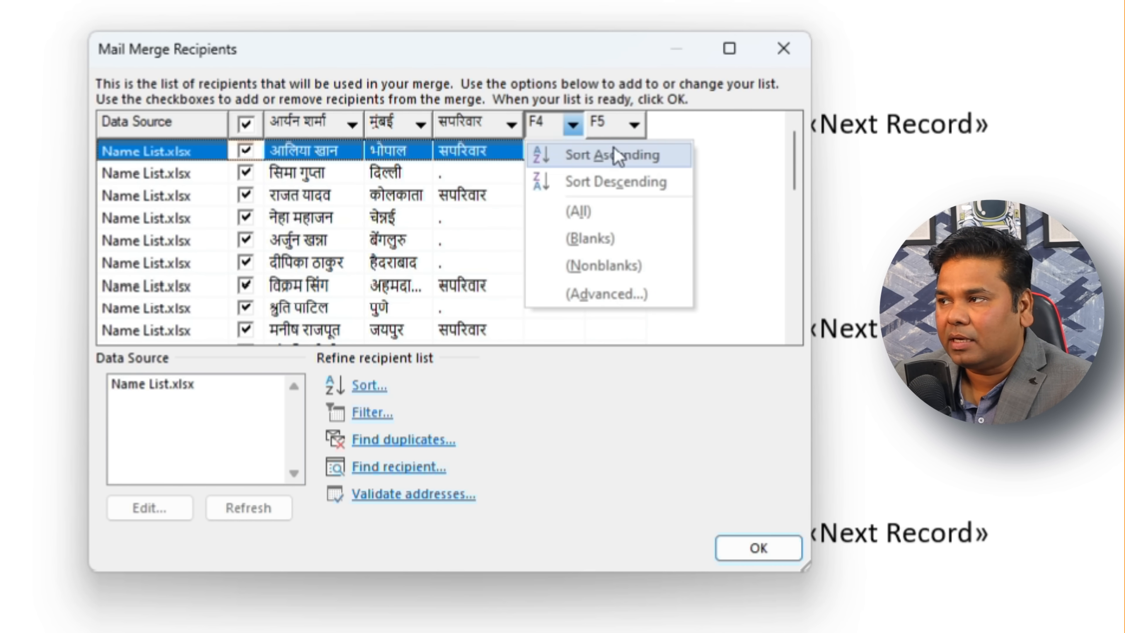
pyautogui.click(637, 132)
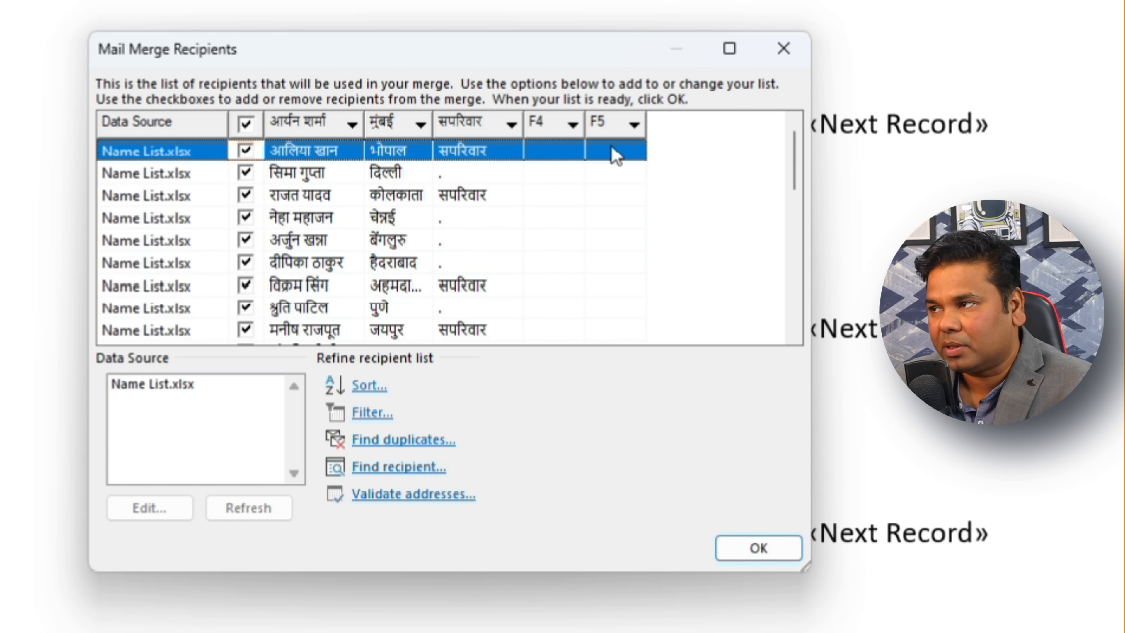
pyautogui.click(510, 124)
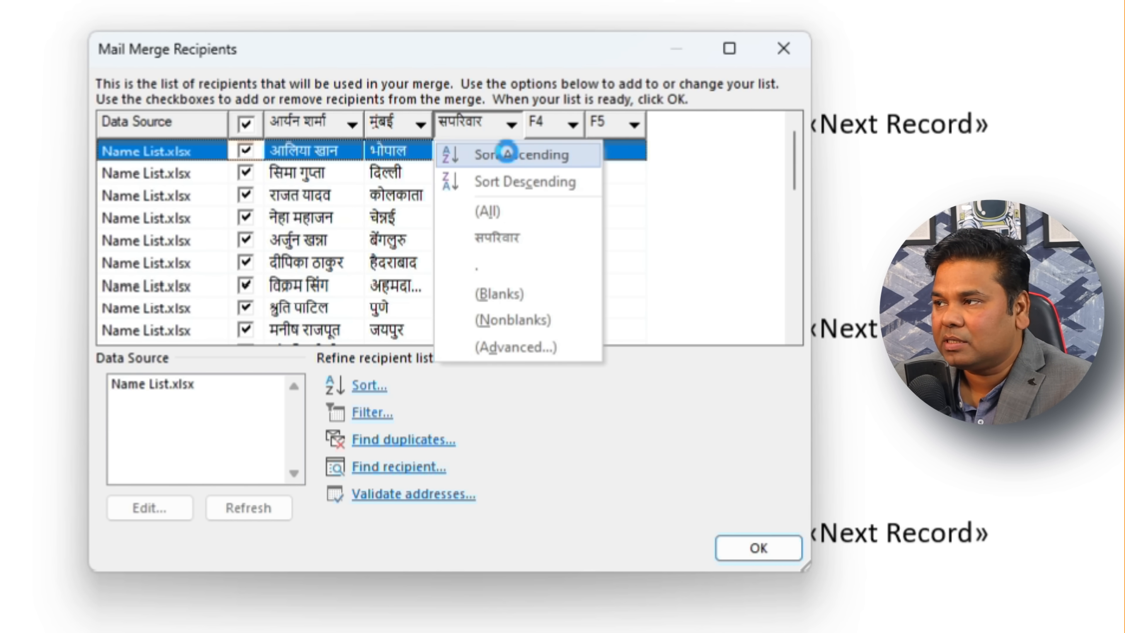
pyautogui.click(506, 153)
pyautogui.click(352, 125)
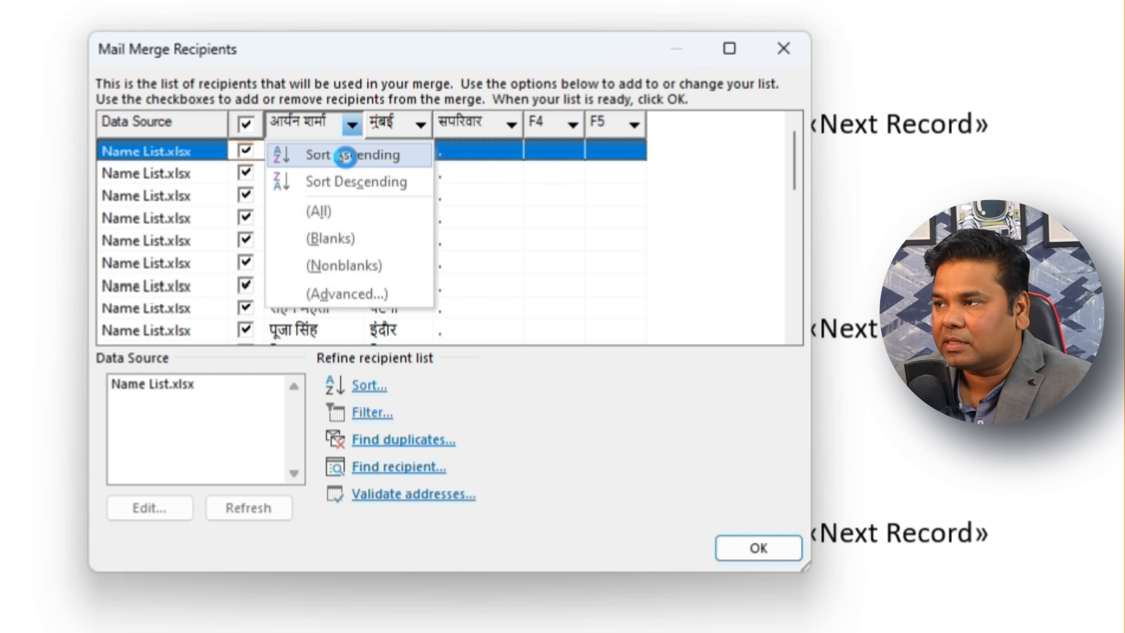
pyautogui.click(345, 155)
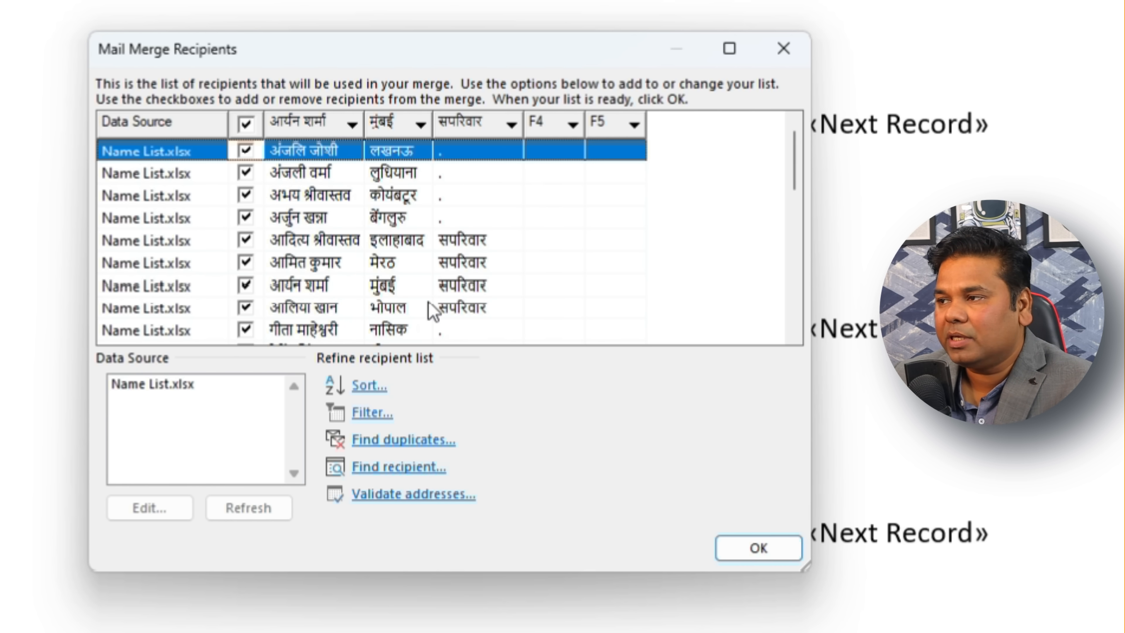
pyautogui.click(758, 550)
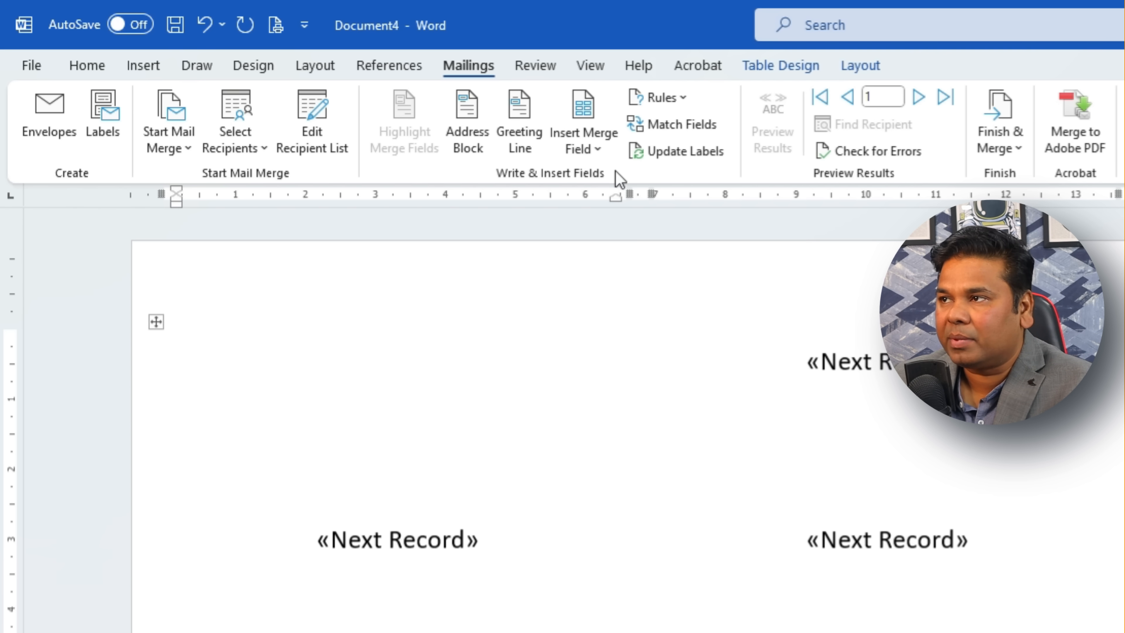
# Insert the Hindi name merge field in the first label, with the मुंबई city field on a new line below it.
pyautogui.click(583, 150)
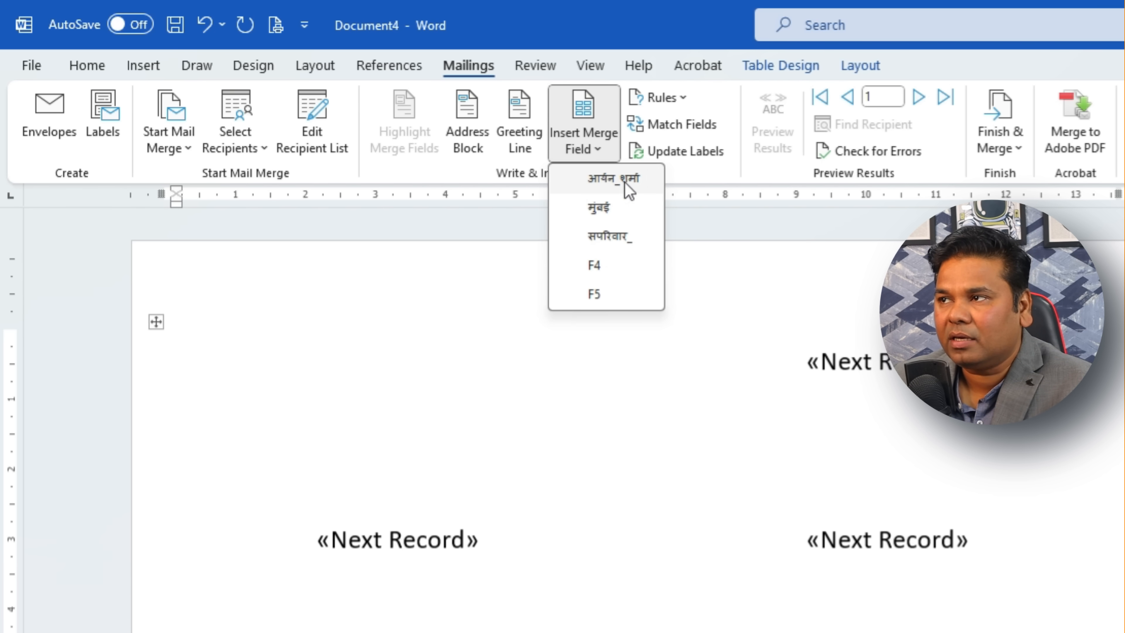
pyautogui.click(639, 186)
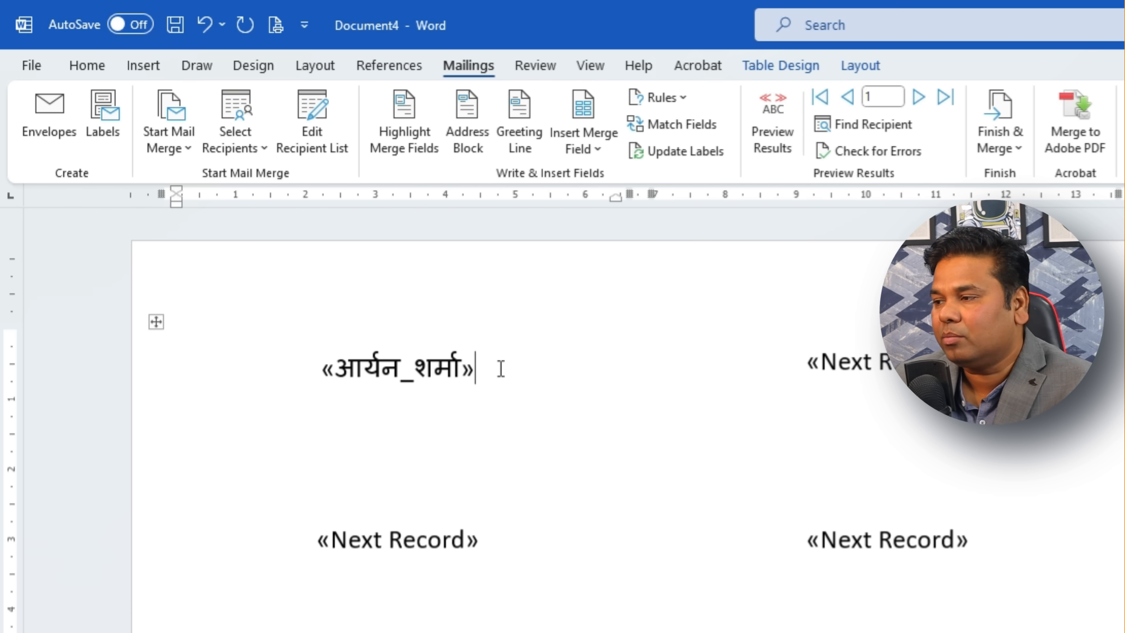
pyautogui.press('Return')
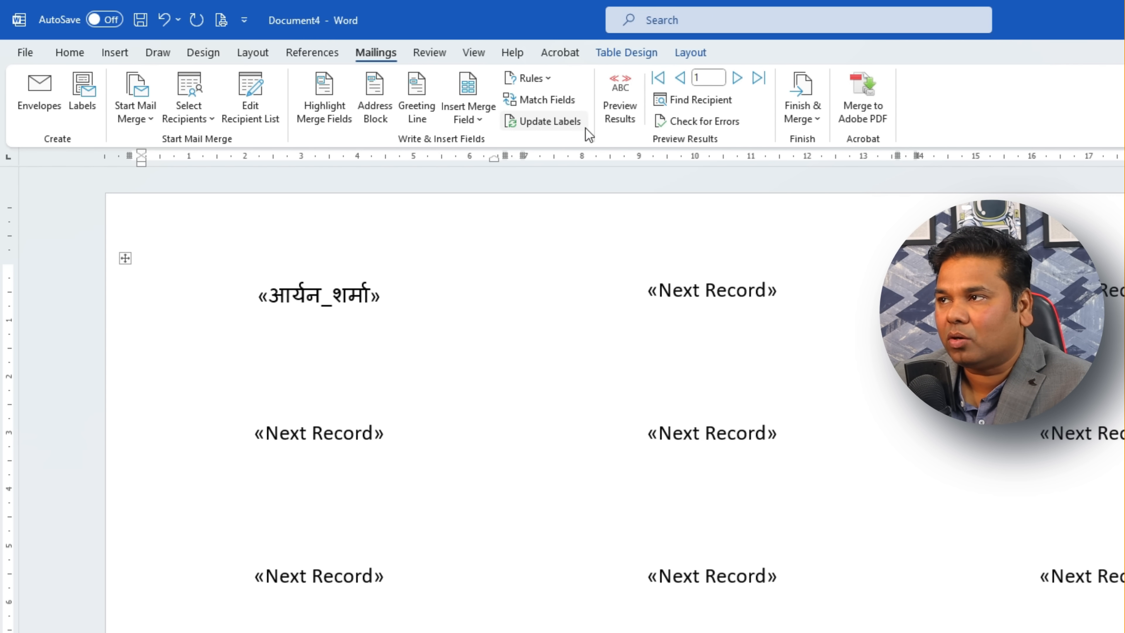
pyautogui.click(460, 120)
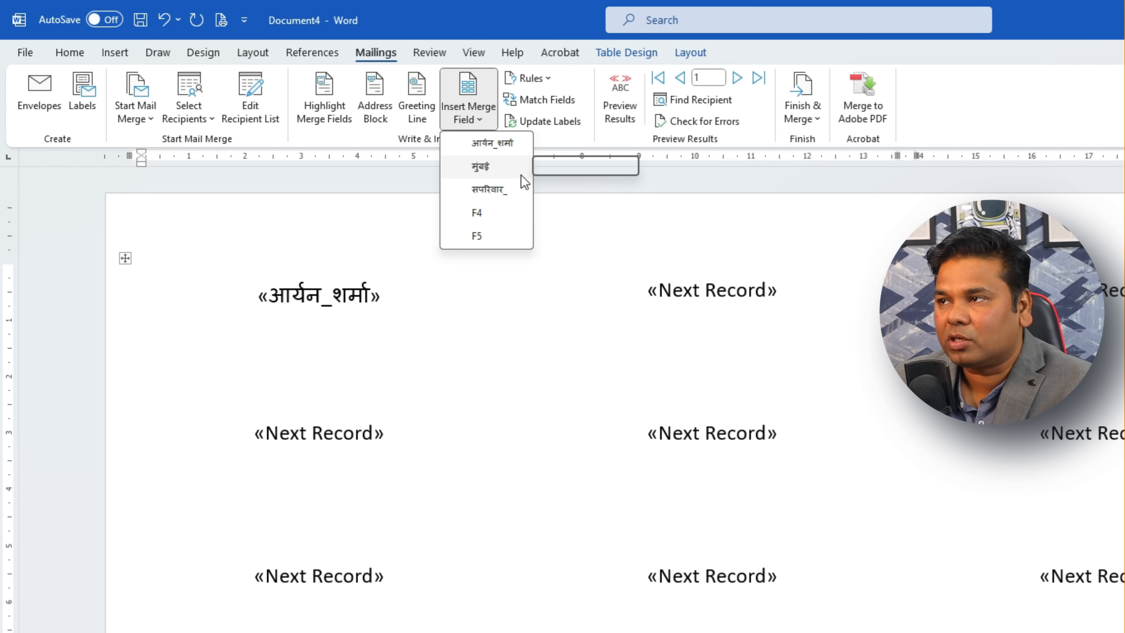
pyautogui.click(520, 174)
# Add a line above the name field in the first label and insert the सपरिवार_ merge field on it.
pyautogui.click(484, 125)
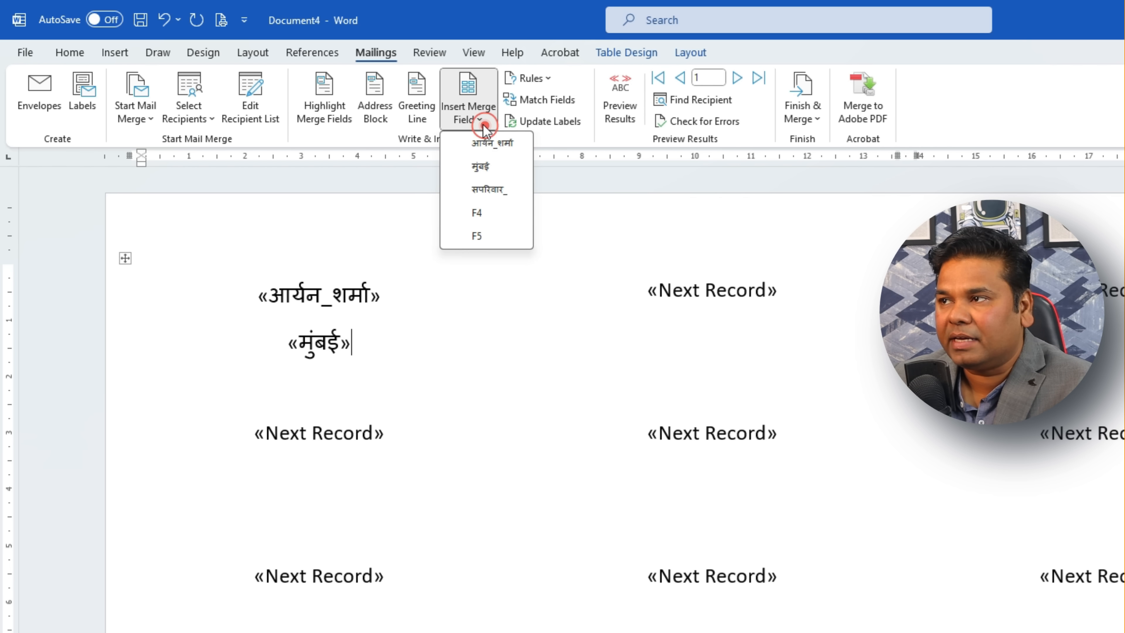
pyautogui.click(397, 301)
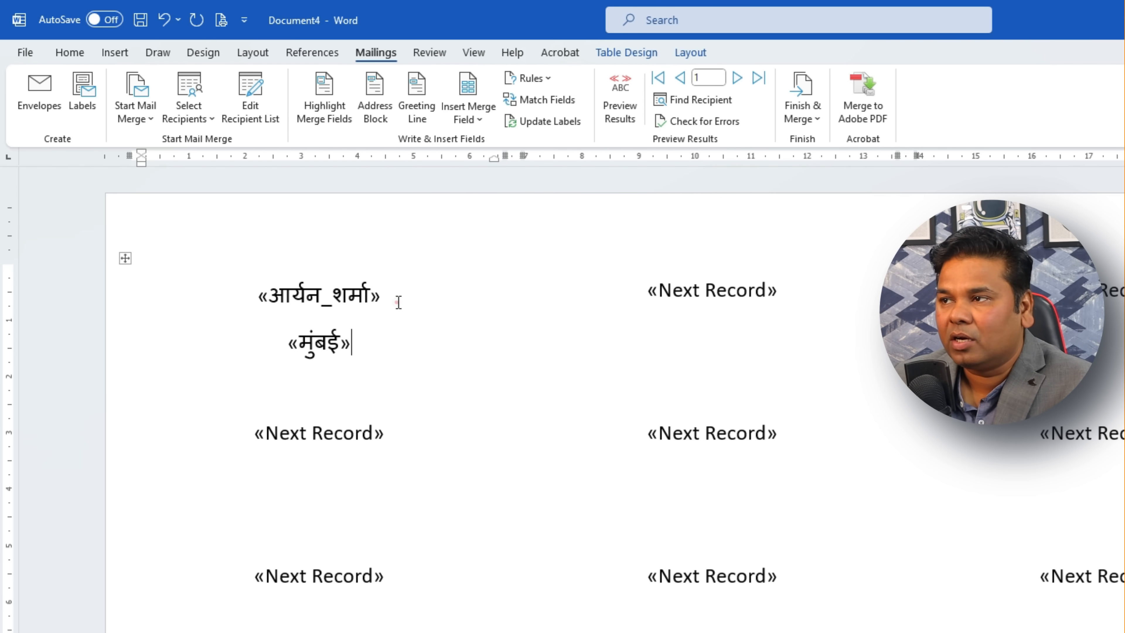
pyautogui.click(257, 295)
pyautogui.press('Return')
pyautogui.click(295, 302)
pyautogui.click(250, 340)
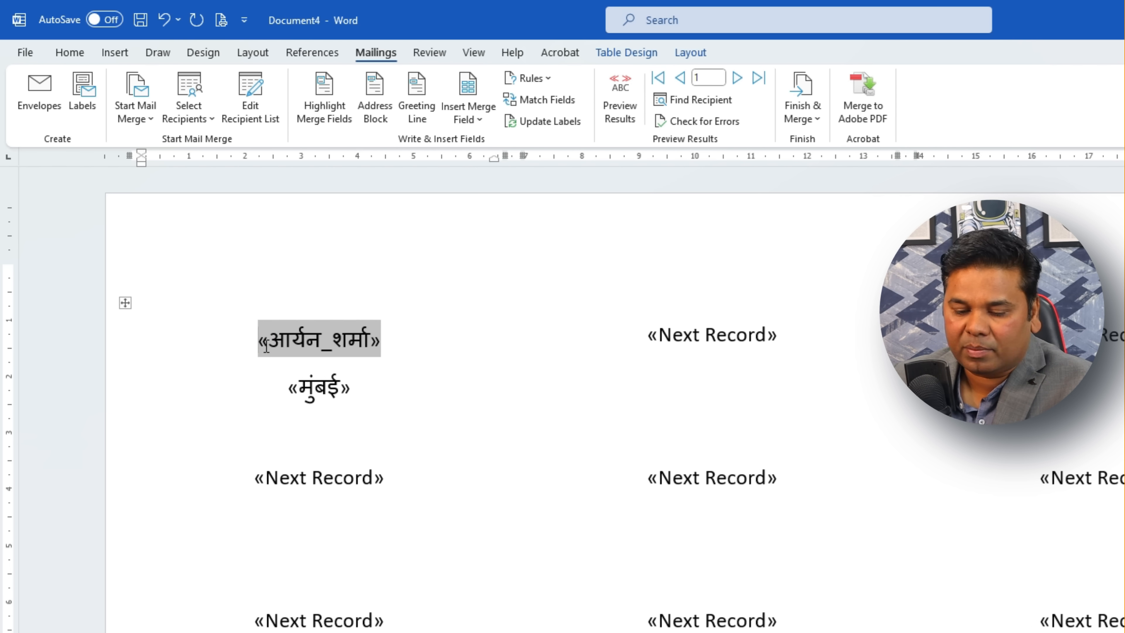
pyautogui.press('Return')
pyautogui.click(266, 332)
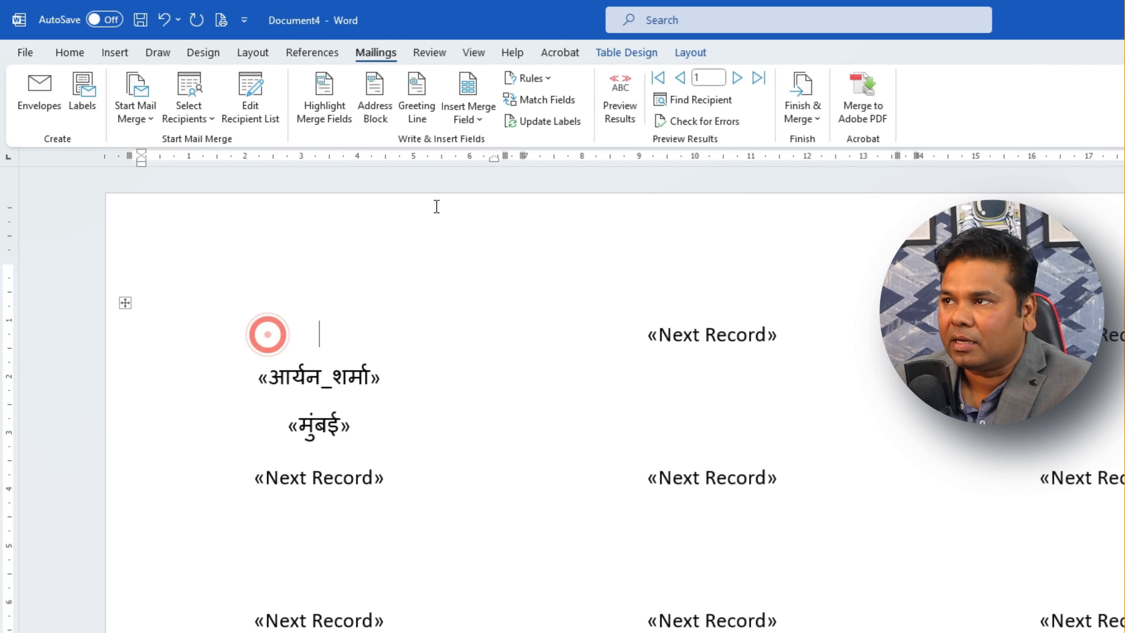
pyautogui.click(456, 128)
pyautogui.click(498, 187)
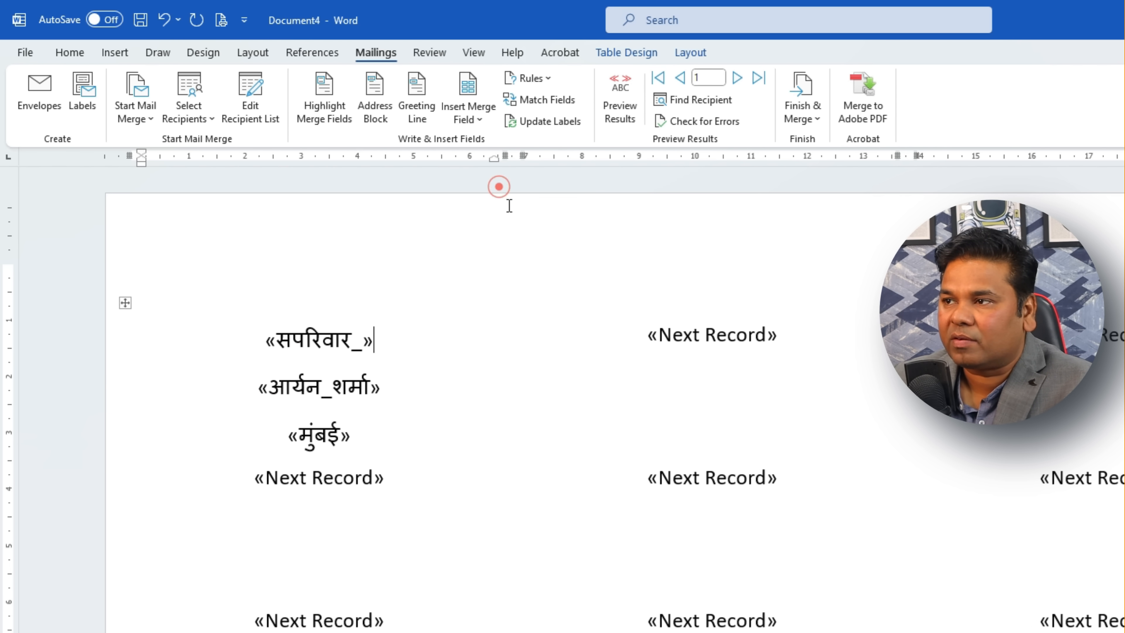
# Shift the सपरिवार_ field towards the right side of the first label and remove the space before the name and city paragraphs.
pyautogui.click(266, 336)
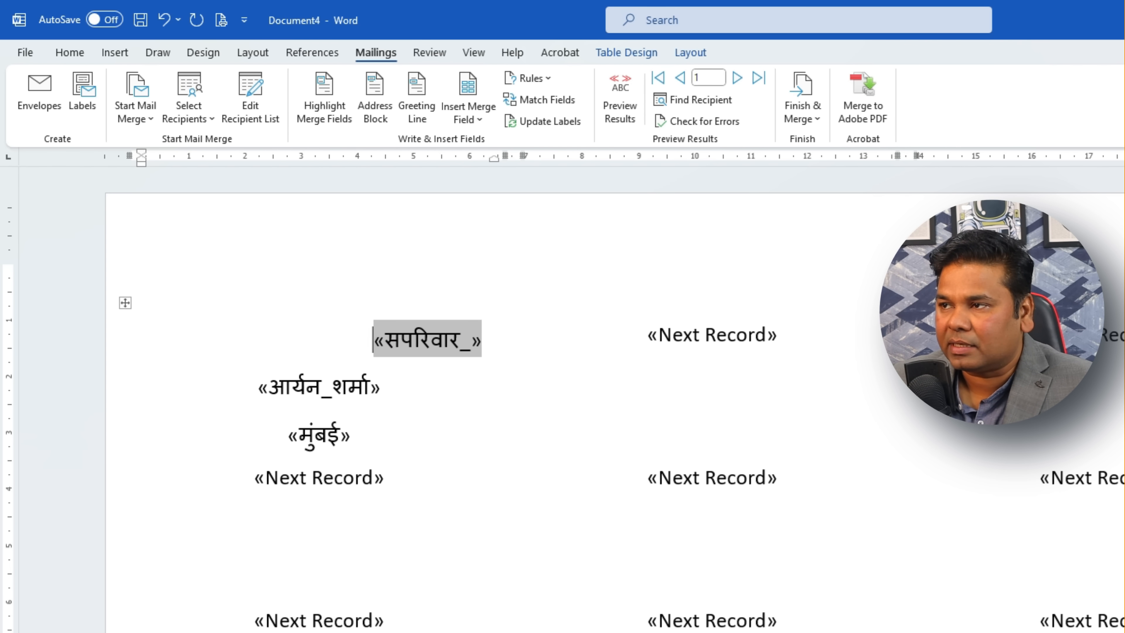
pyautogui.moveTo(364, 436); pyautogui.dragTo(236, 382)
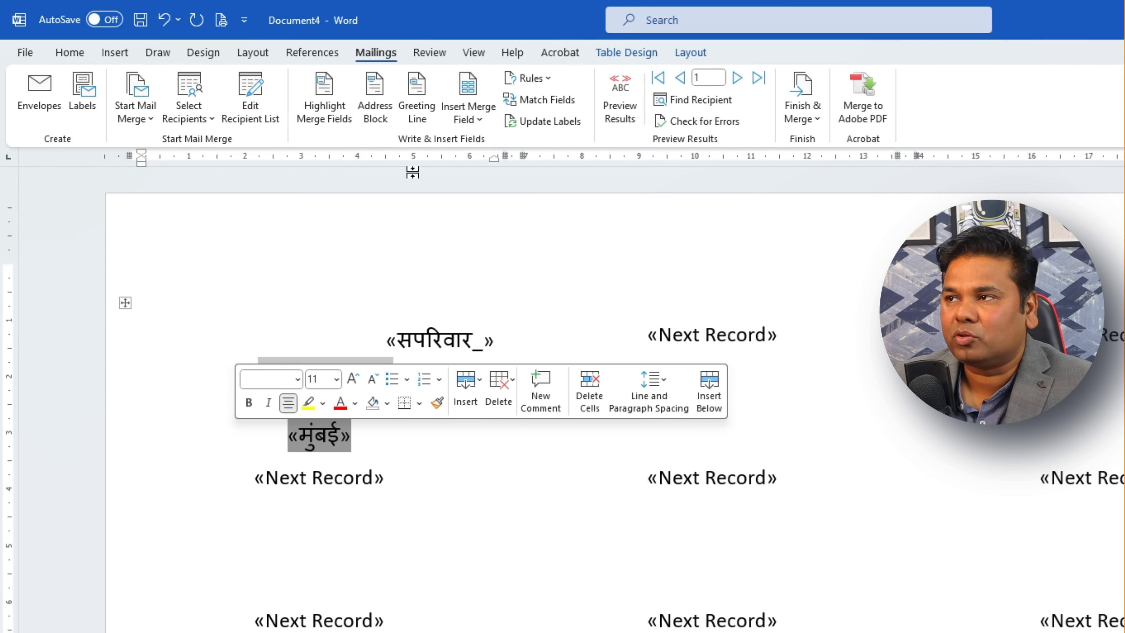
pyautogui.click(70, 52)
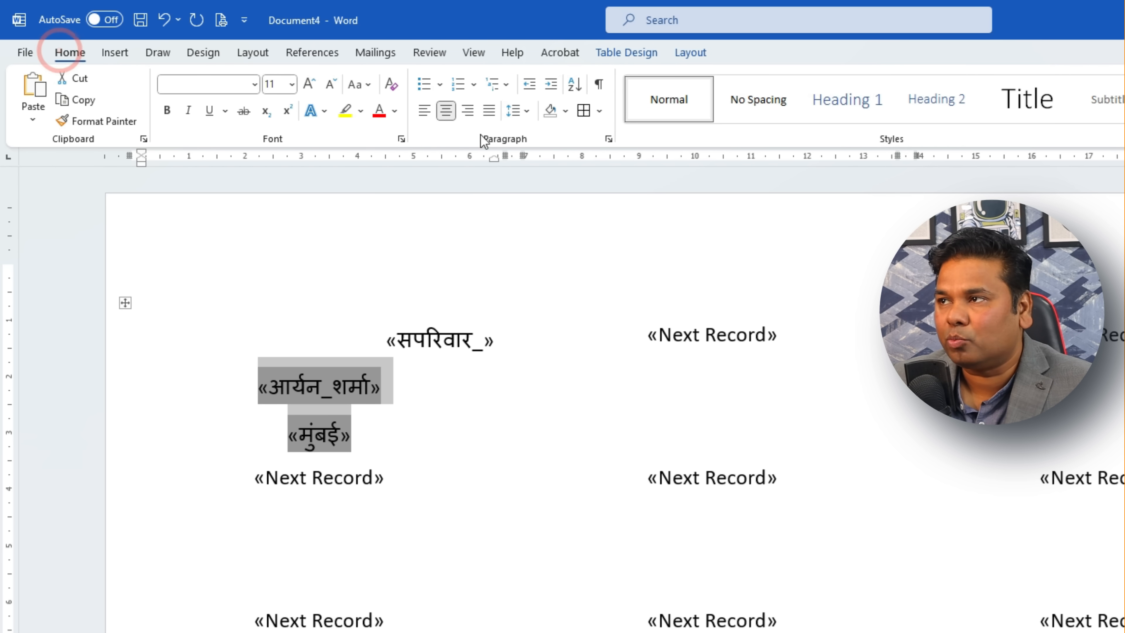
pyautogui.click(514, 111)
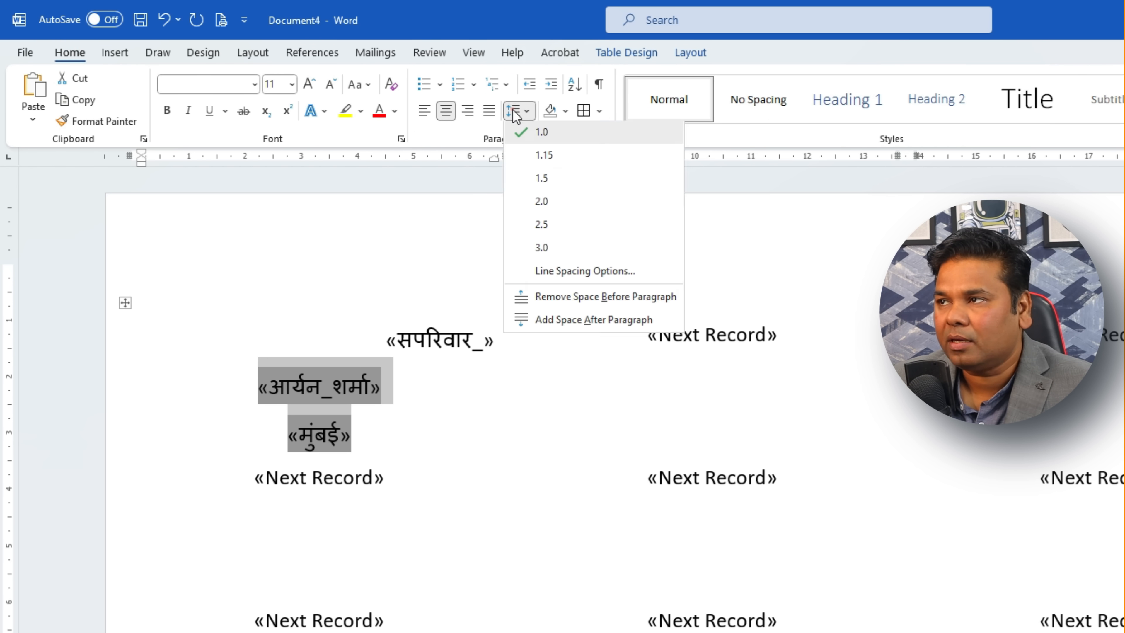
pyautogui.click(603, 304)
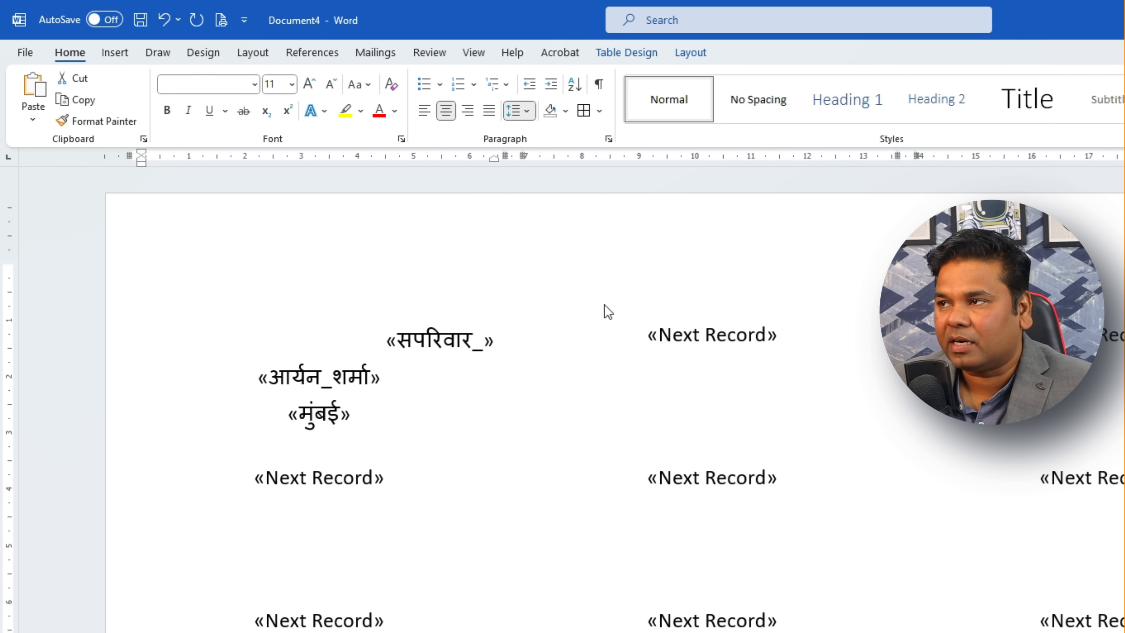
pyautogui.click(523, 112)
pyautogui.click(181, 418)
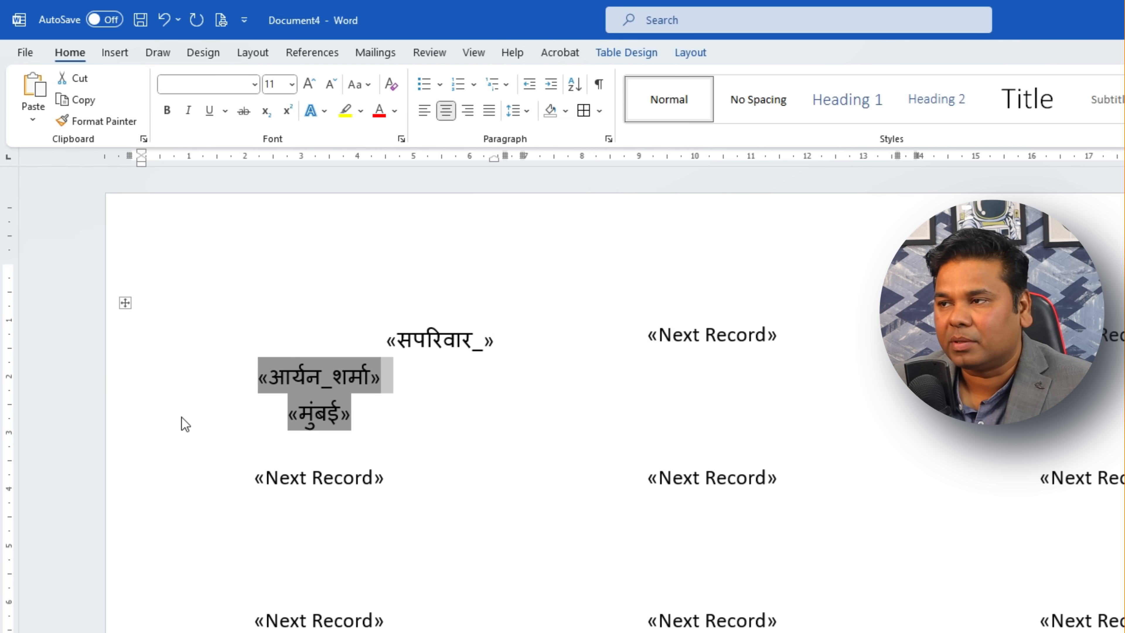
# Add the text "नाम ...." before the name field and "पता ......" before the city field in the first label.
pyautogui.click(248, 375)
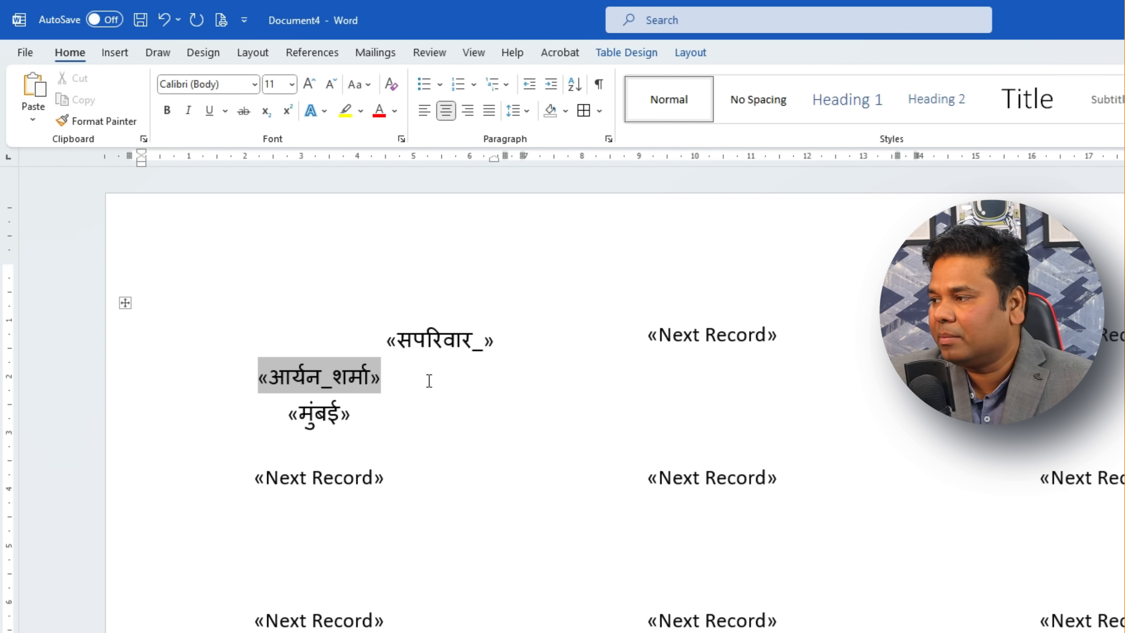
pyautogui.write('uke')
pyautogui.press('BackSpace')
pyautogui.press('BackSpace')
pyautogui.press('BackSpace')
pyautogui.write('uke')
pyautogui.press('BackSpace')
pyautogui.press('BackSpace')
pyautogui.press('BackSpace')
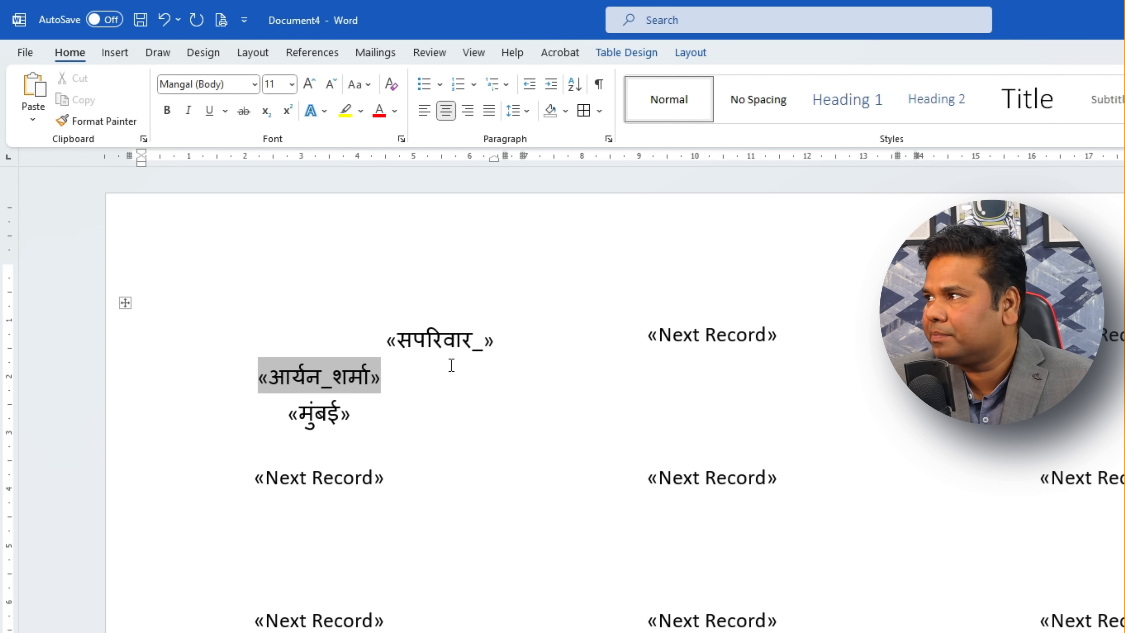
pyautogui.write('नाम')
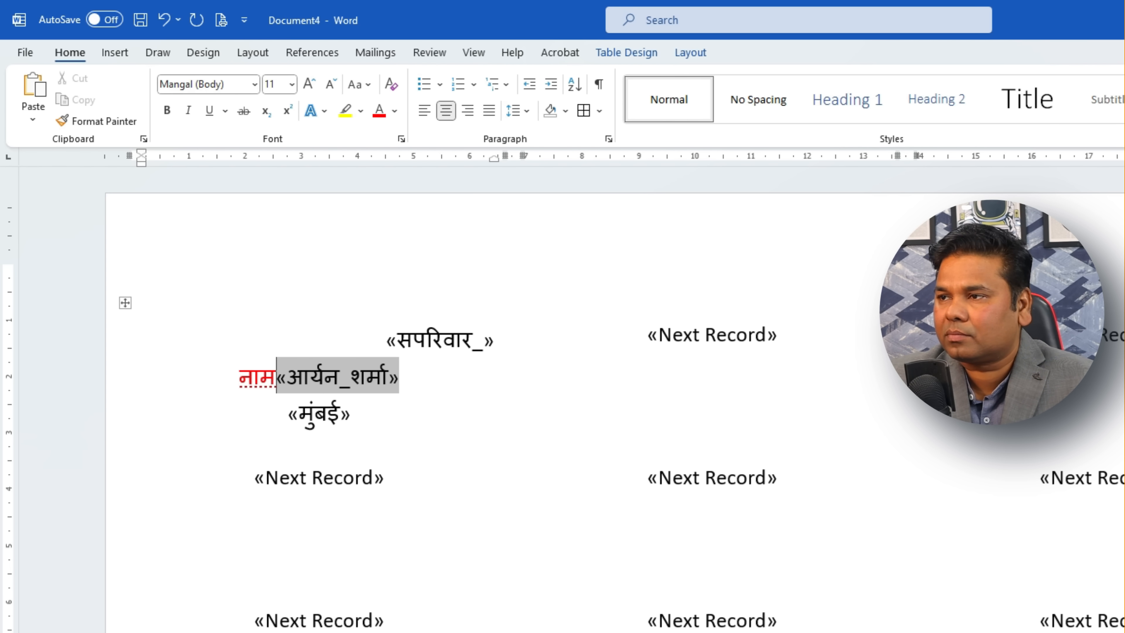
pyautogui.write(' ....')
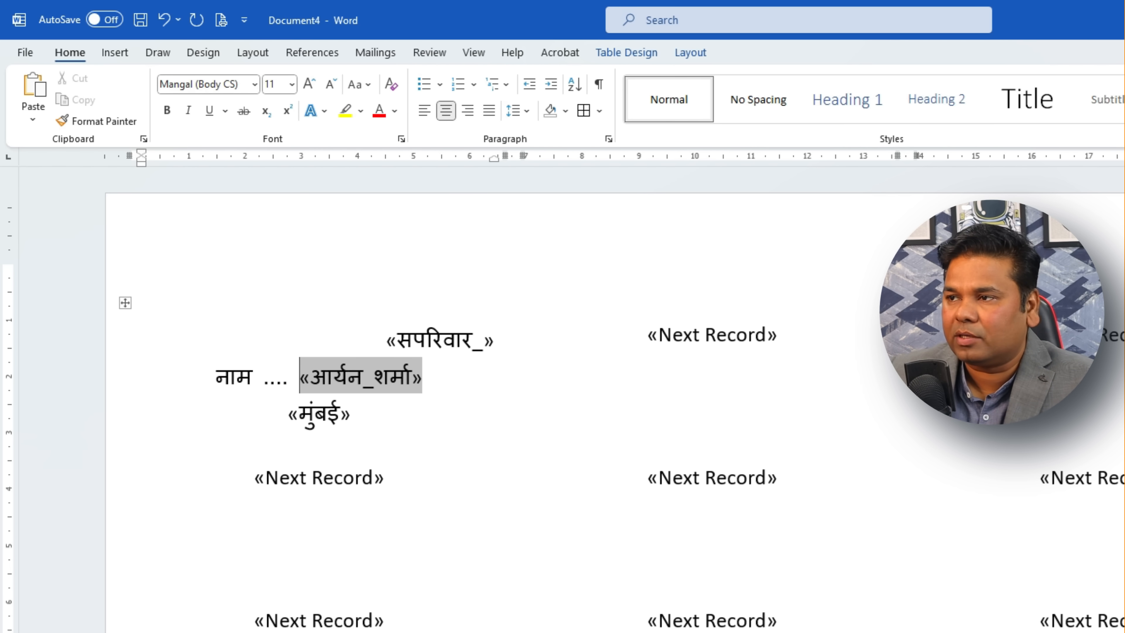
pyautogui.click(294, 418)
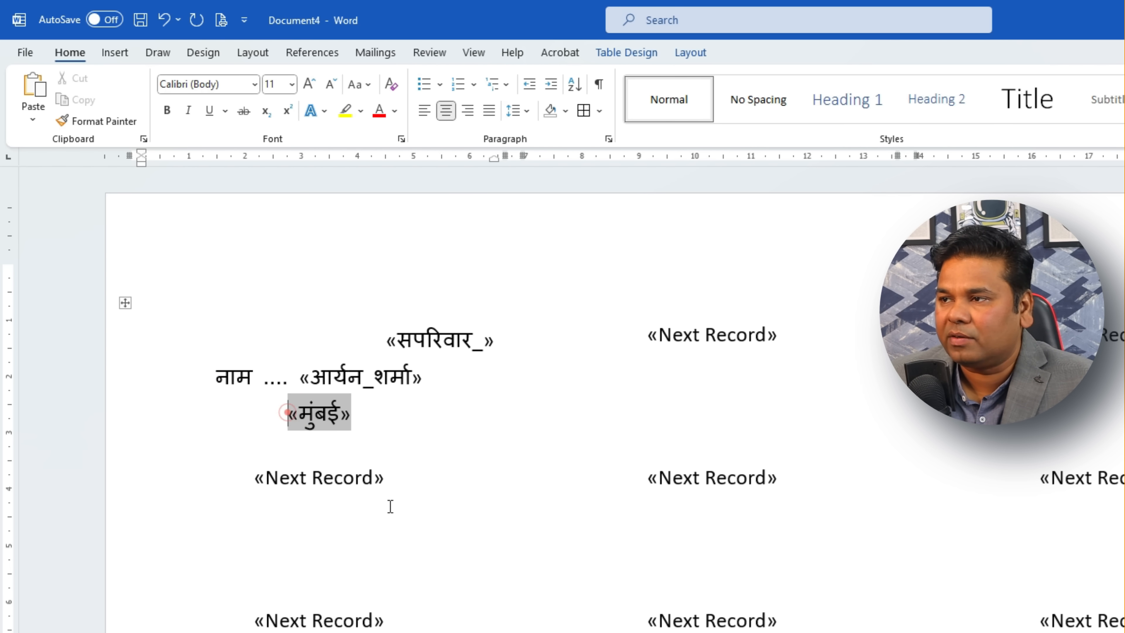
pyautogui.write('......')
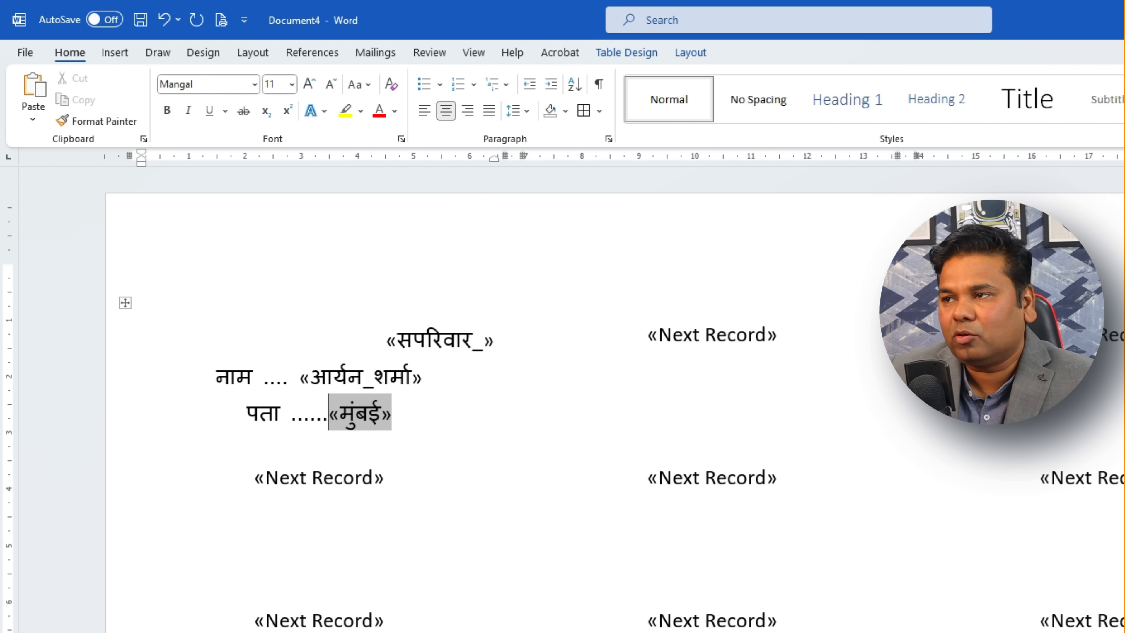
# Format the name and city lines of the first label as left-aligned, 12 pt red text.
pyautogui.moveTo(422, 417); pyautogui.dragTo(204, 381)
pyautogui.click(422, 110)
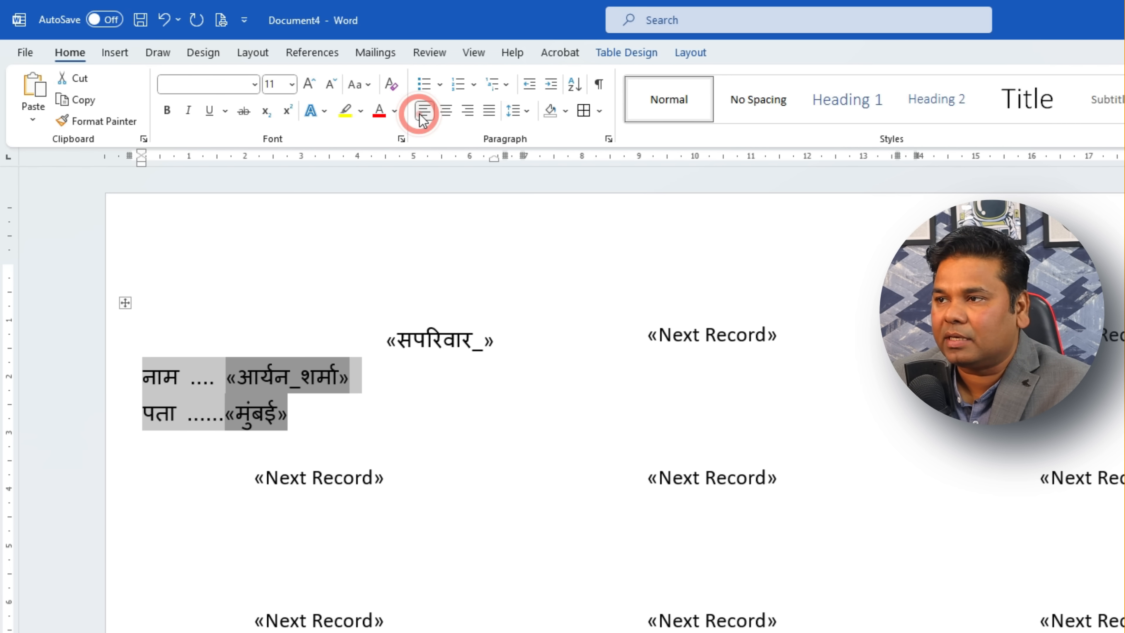
pyautogui.click(309, 84)
pyautogui.click(309, 84)
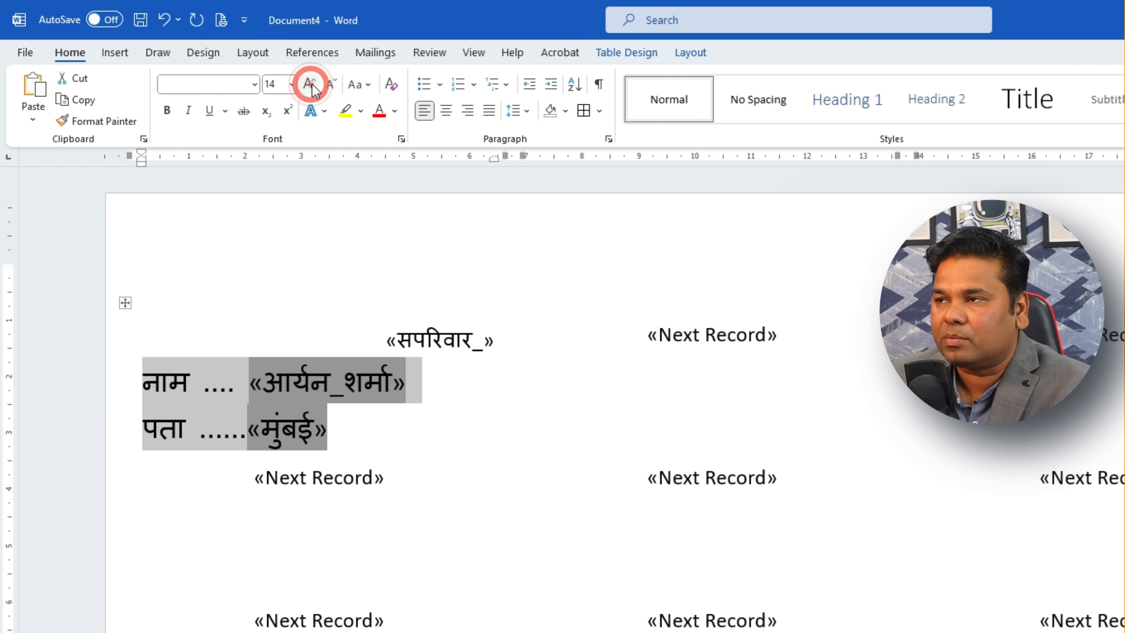
pyautogui.click(332, 85)
pyautogui.click(381, 111)
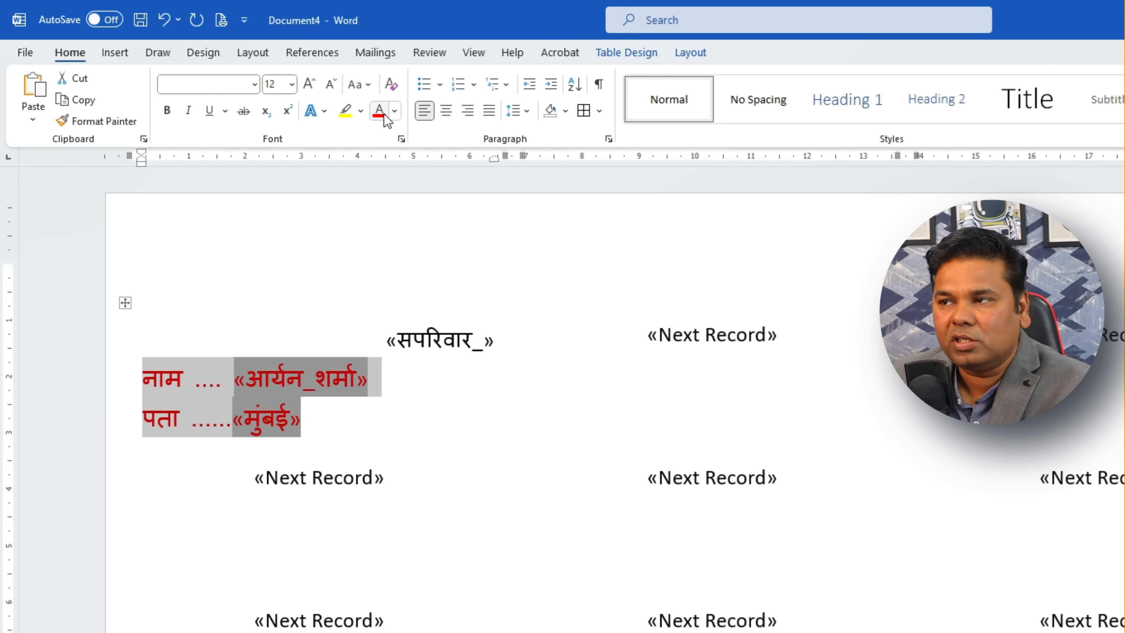
pyautogui.click(408, 381)
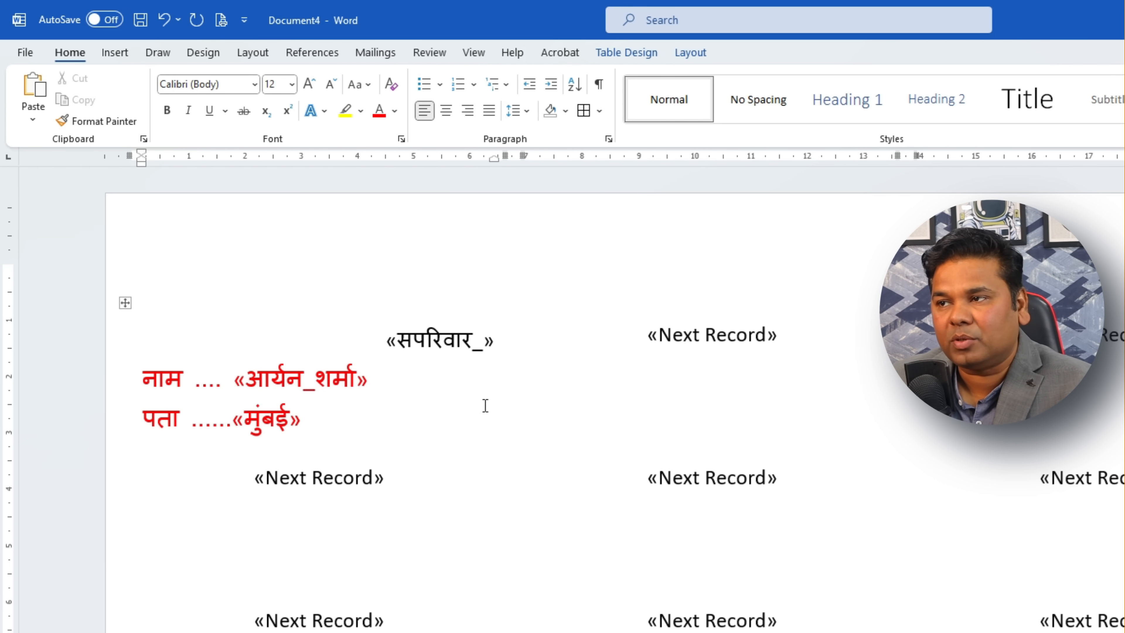
# Indent the नाम and पता lines slightly from the left edge of the first label.
pyautogui.click(138, 376)
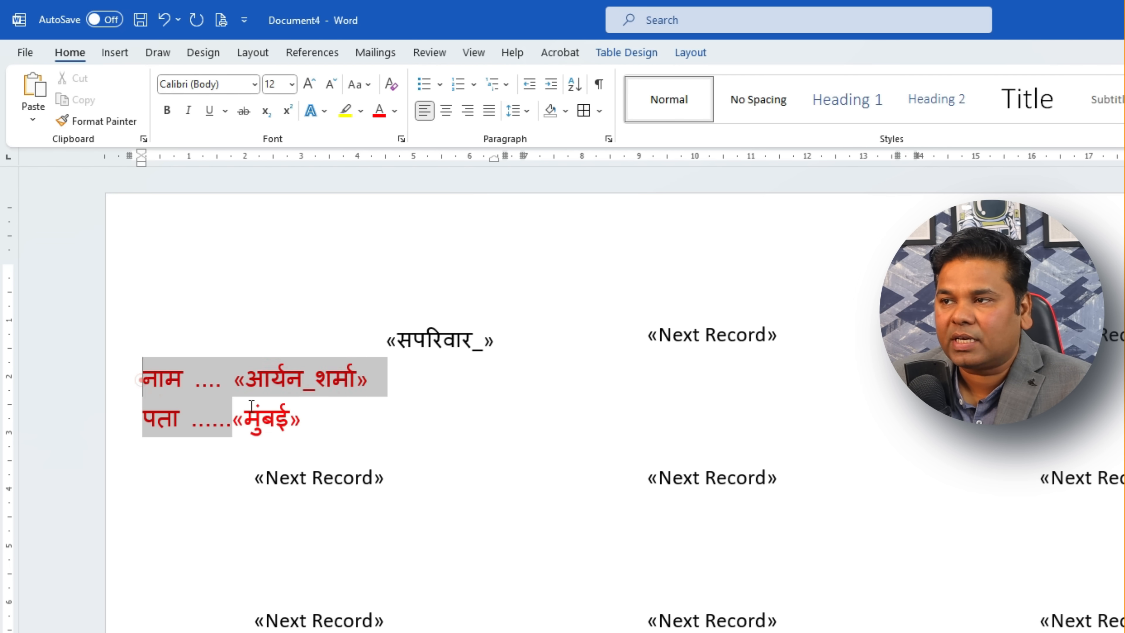
pyautogui.click(145, 375)
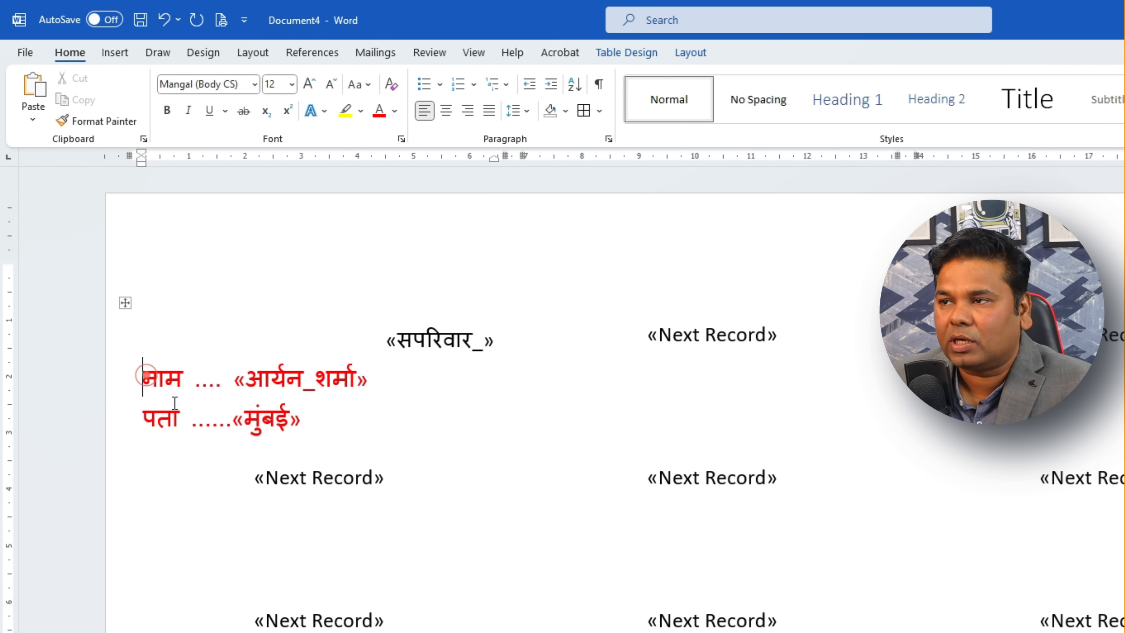
pyautogui.press('Down')
pyautogui.press('Home')
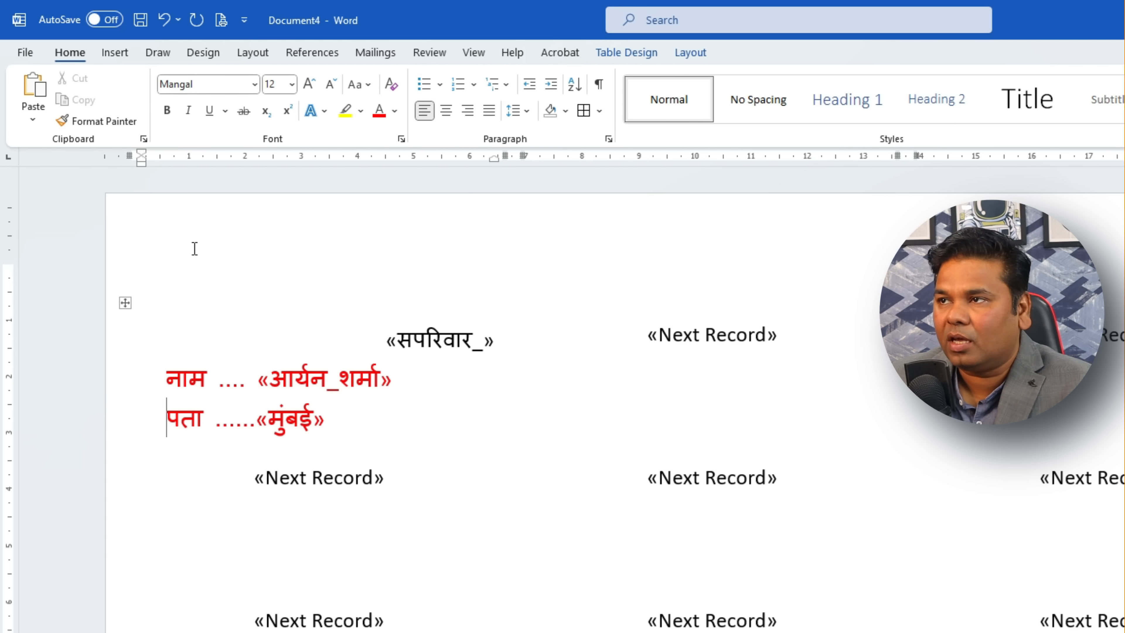
# Draw a rounded rectangle covering the three text lines of the first label.
pyautogui.click(125, 54)
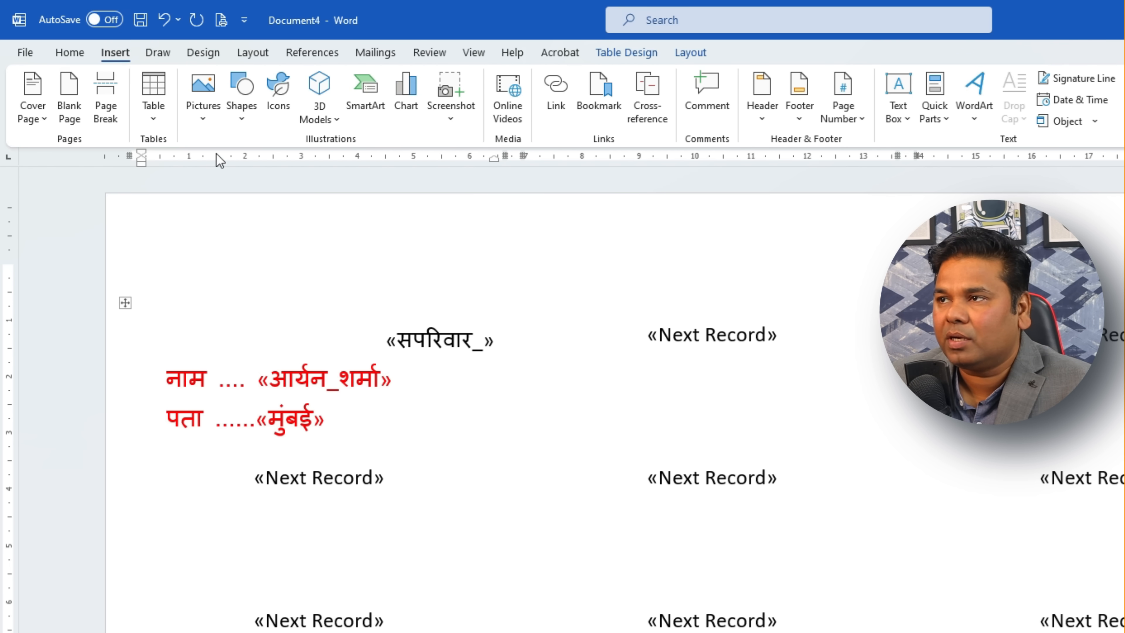
pyautogui.click(241, 111)
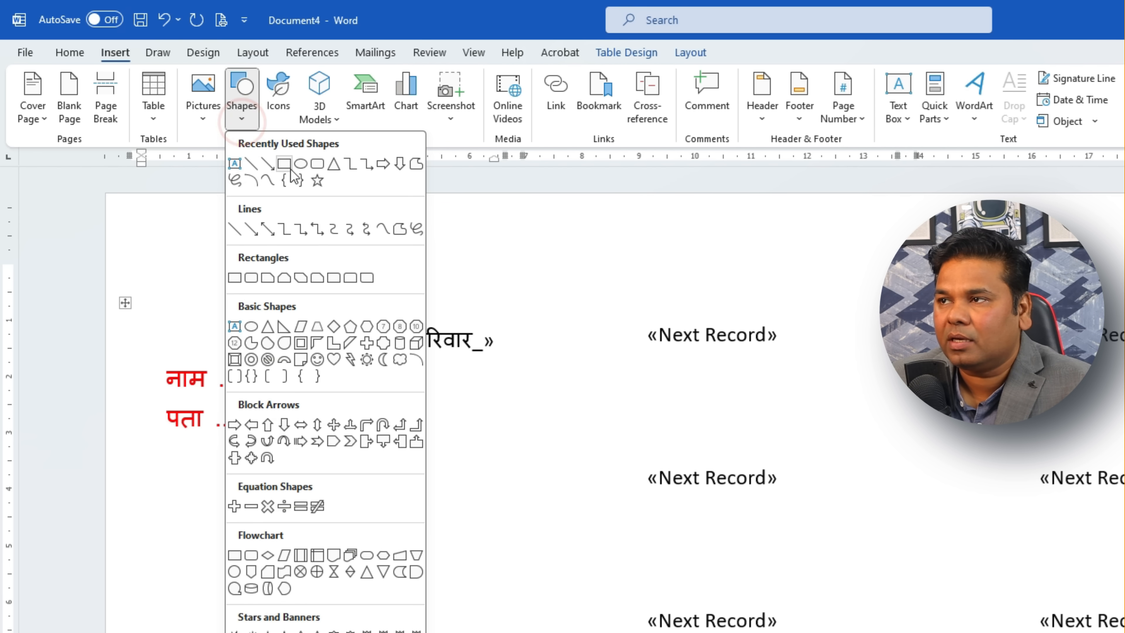
pyautogui.click(317, 166)
pyautogui.moveTo(159, 319); pyautogui.dragTo(507, 452)
pyautogui.moveTo(160, 320); pyautogui.dragTo(161, 315)
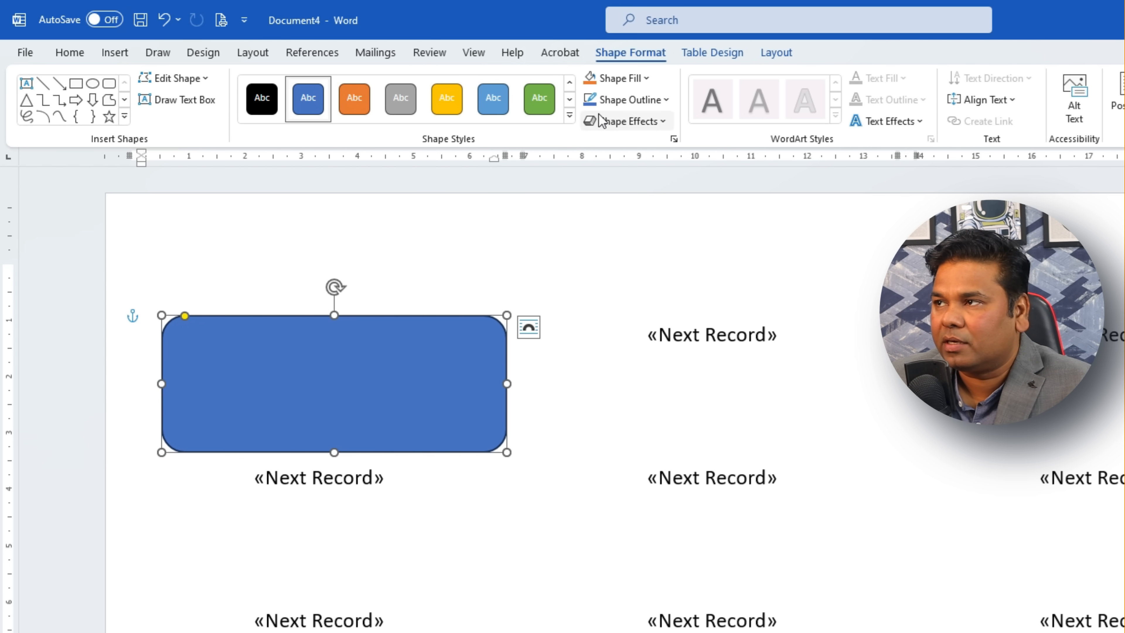
# Remove the rounded rectangle's fill and extend its left side outward to frame the label text.
pyautogui.click(644, 79)
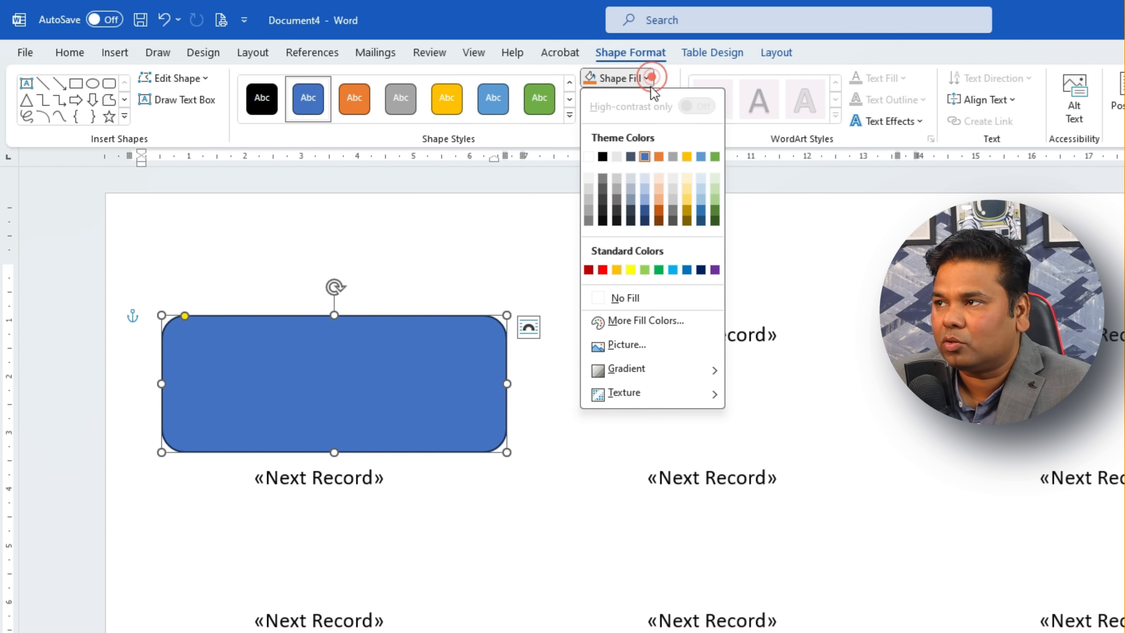
pyautogui.click(627, 297)
pyautogui.moveTo(161, 382); pyautogui.dragTo(145, 383)
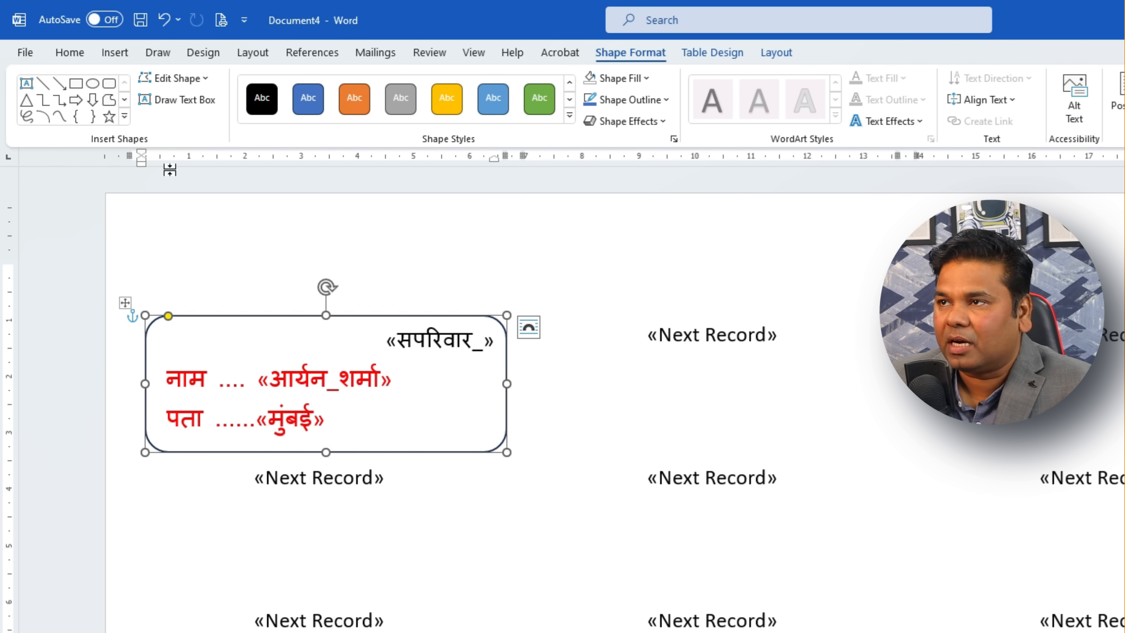
# Search the online pictures for "ganesh" to find an image for the label.
pyautogui.click(204, 53)
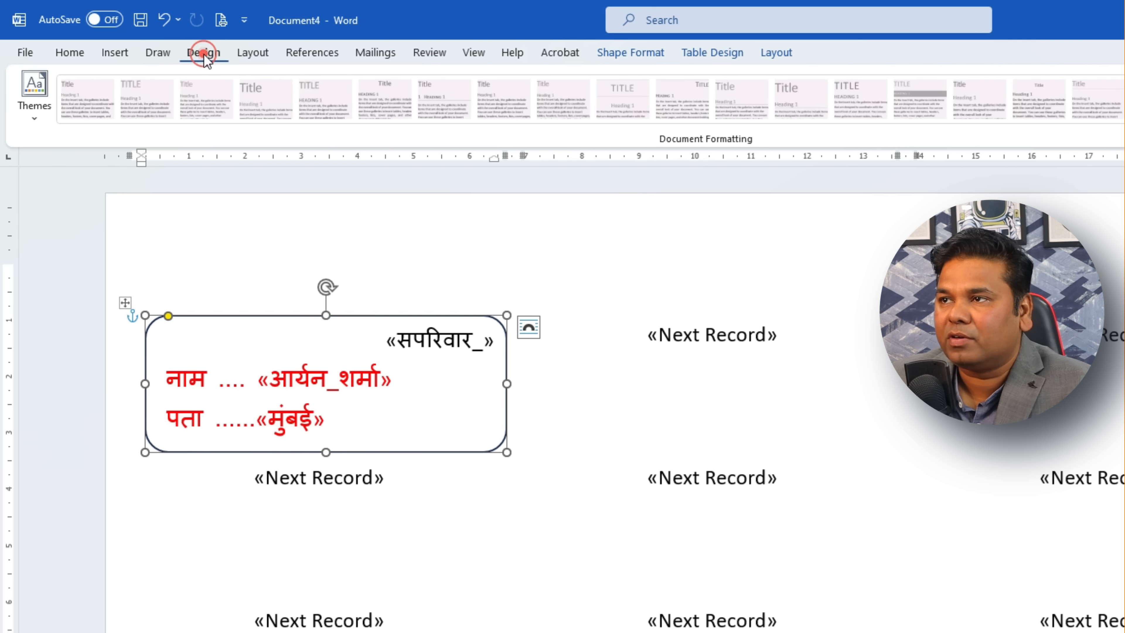
pyautogui.click(118, 51)
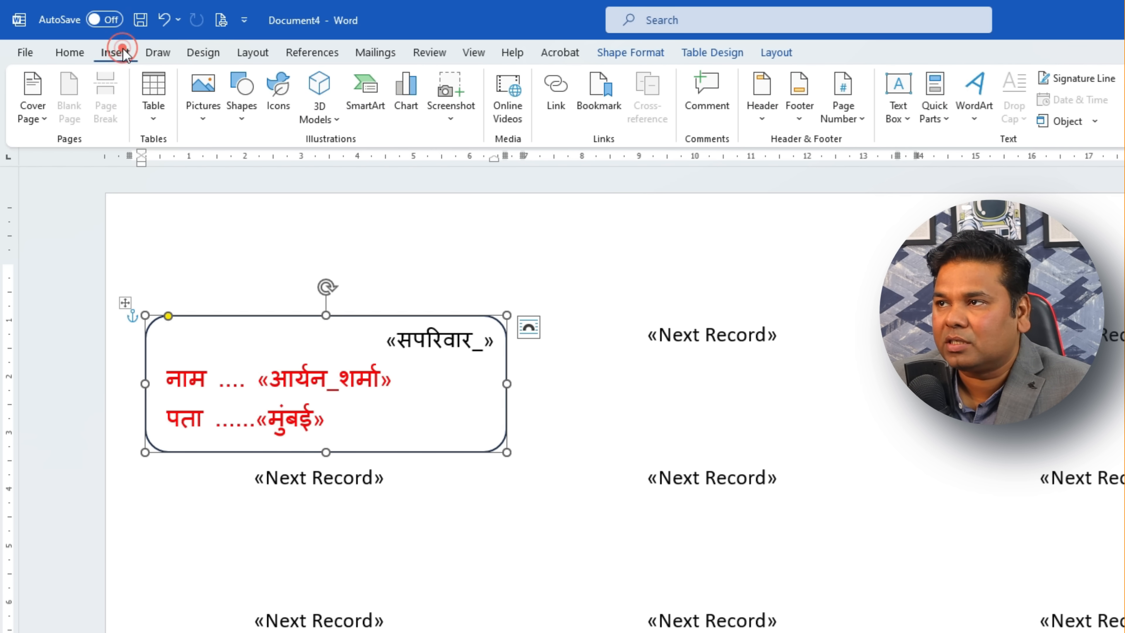
pyautogui.click(208, 121)
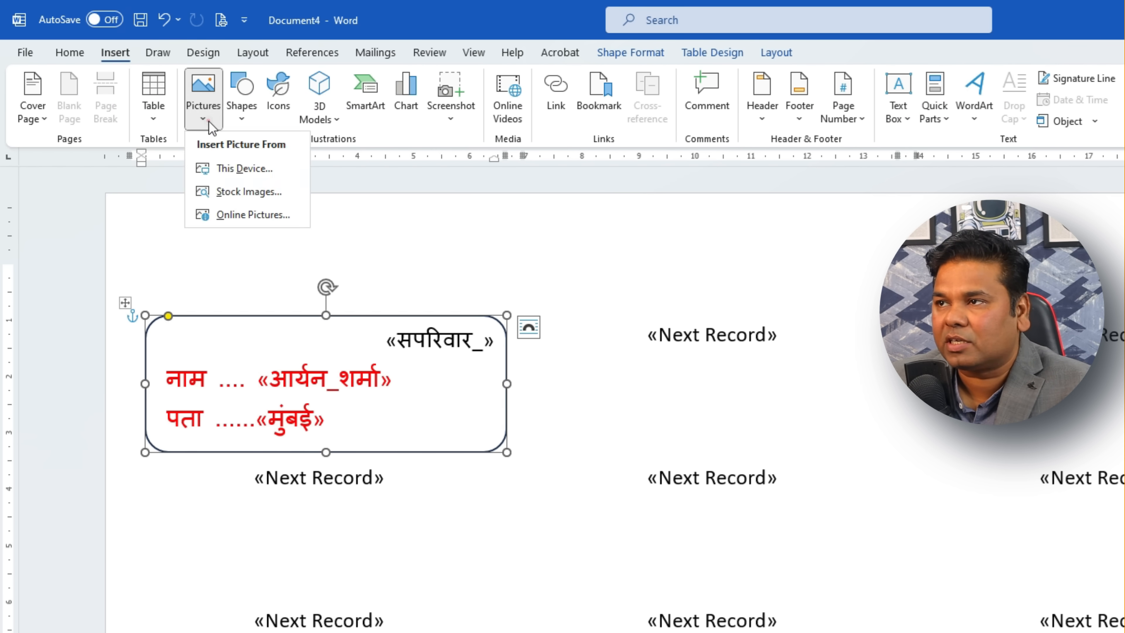
pyautogui.click(244, 217)
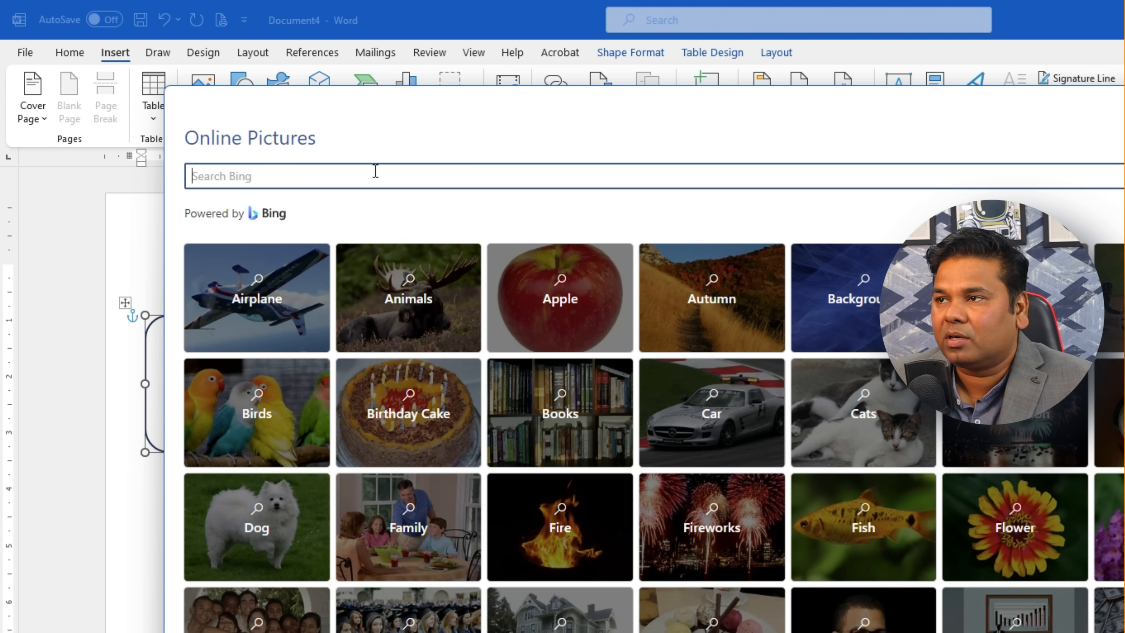
pyautogui.click(375, 171)
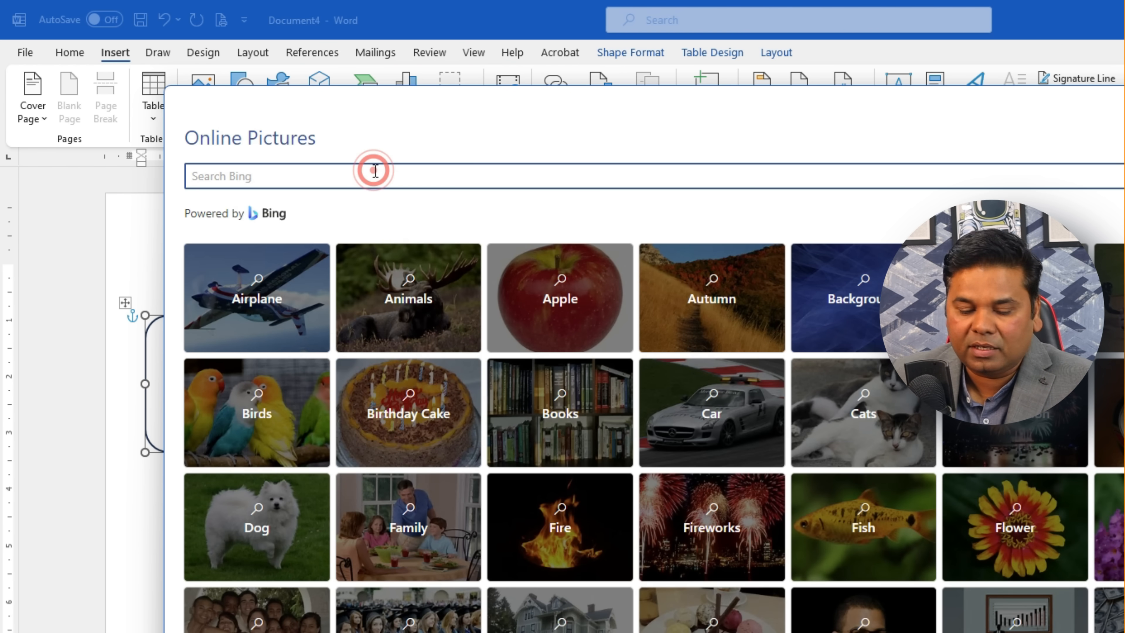
pyautogui.write('ganesh')
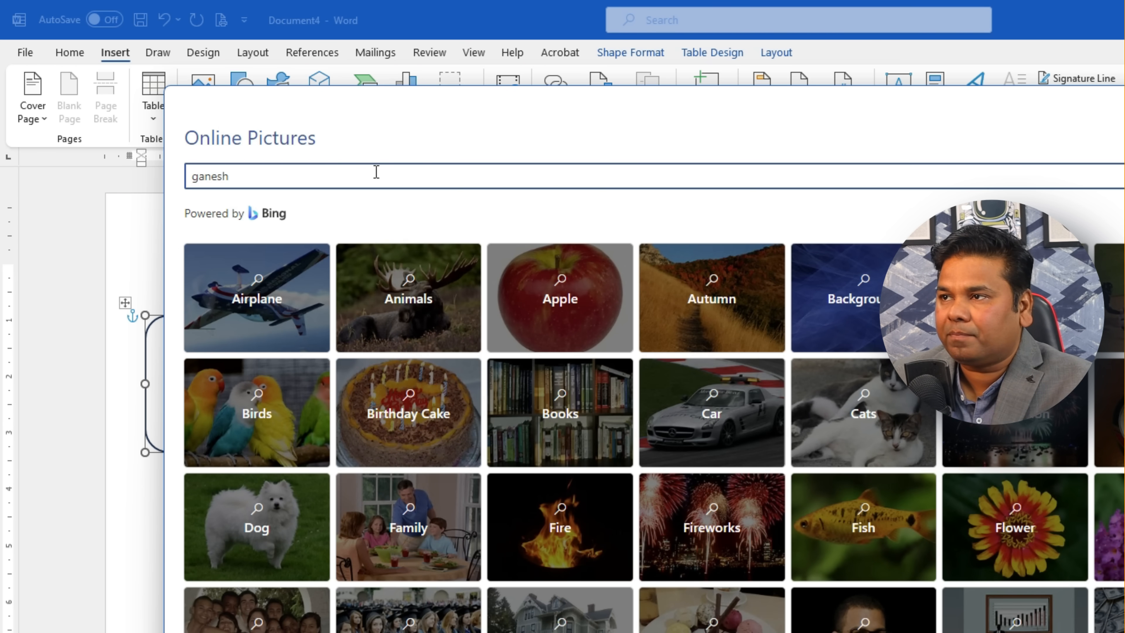
pyautogui.press('Return')
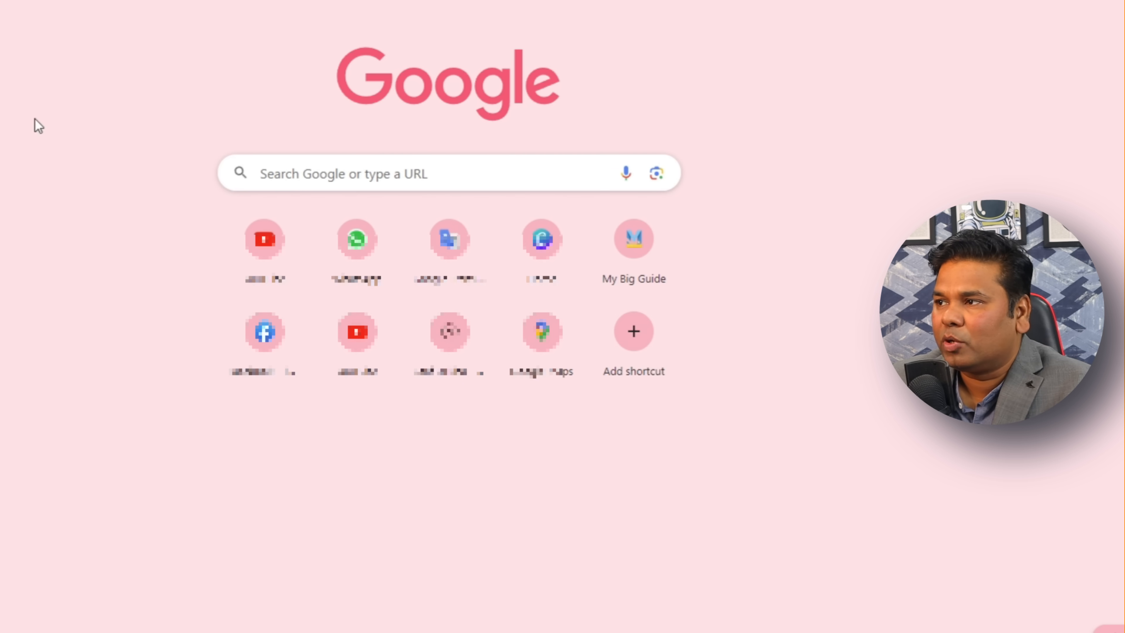
# Search Google in the browser for "ganesh line art" and show the image results.
pyautogui.click(319, 178)
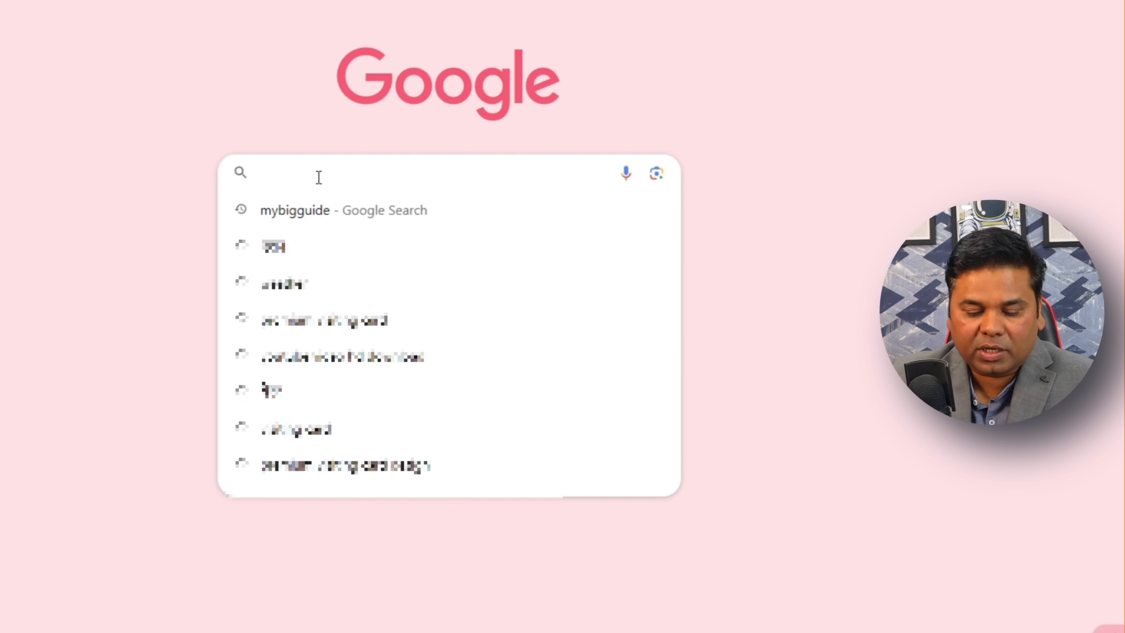
pyautogui.write('gnes')
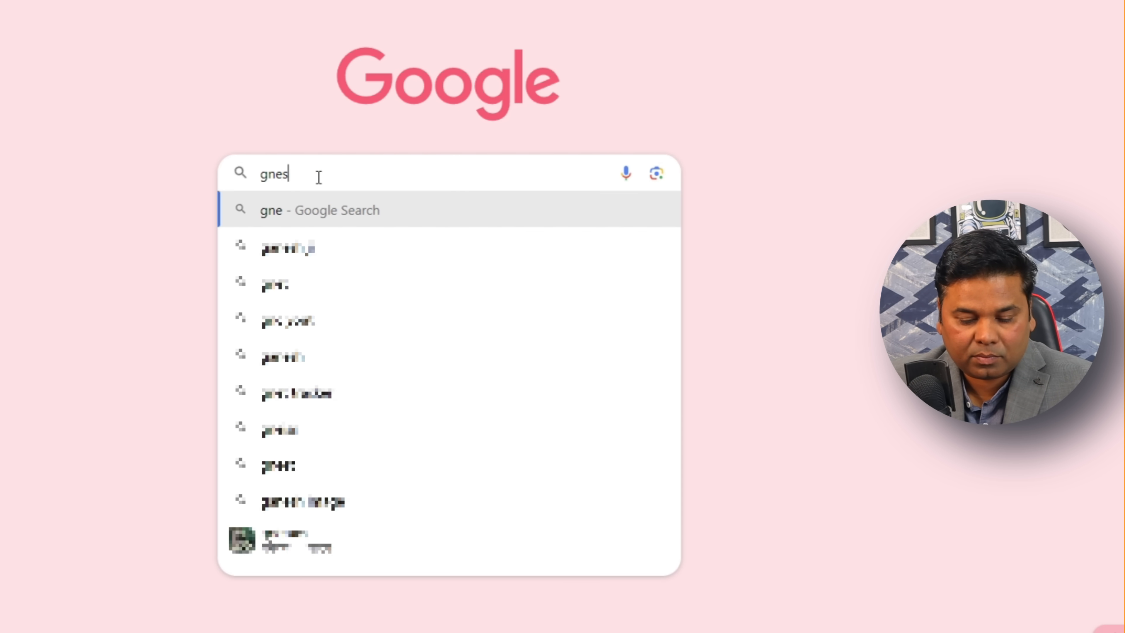
pyautogui.write('h line')
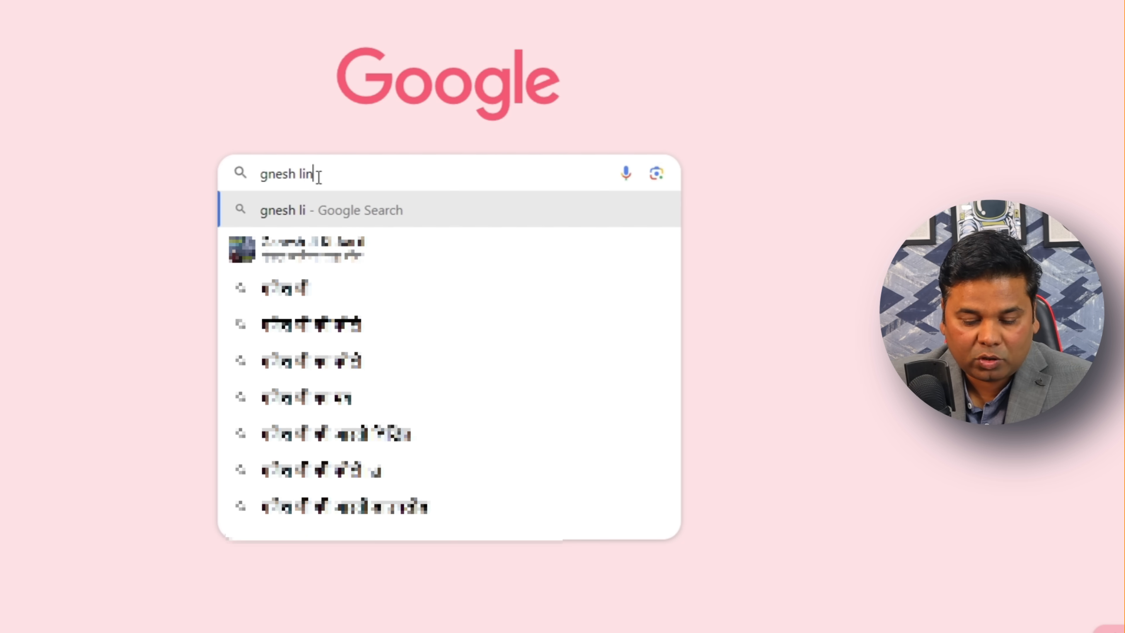
pyautogui.press('Down')
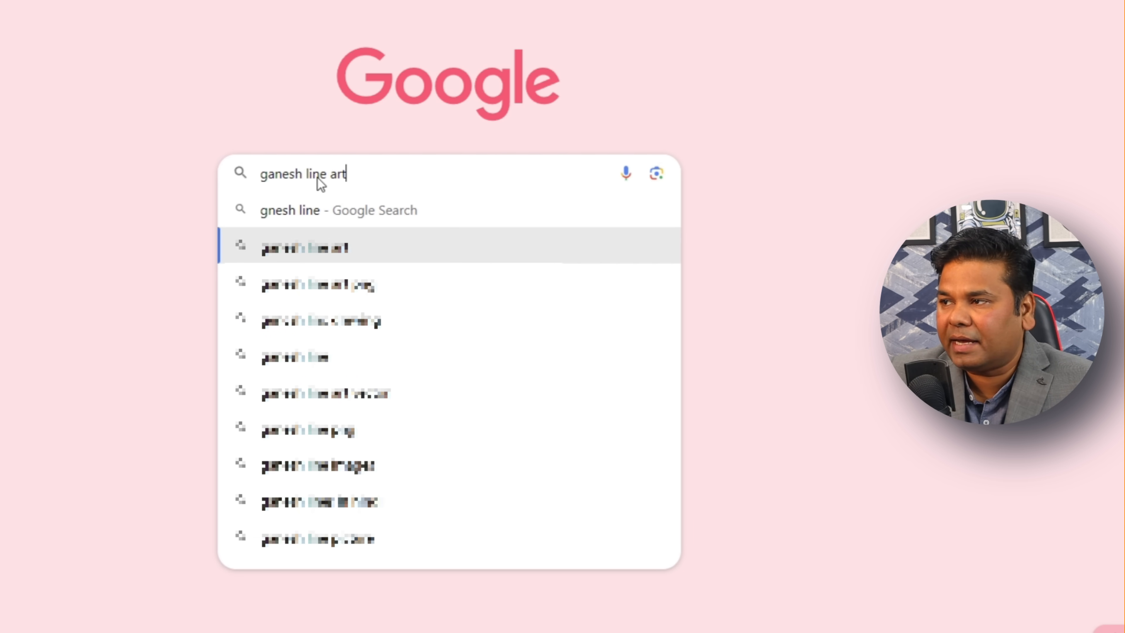
pyautogui.press('Return')
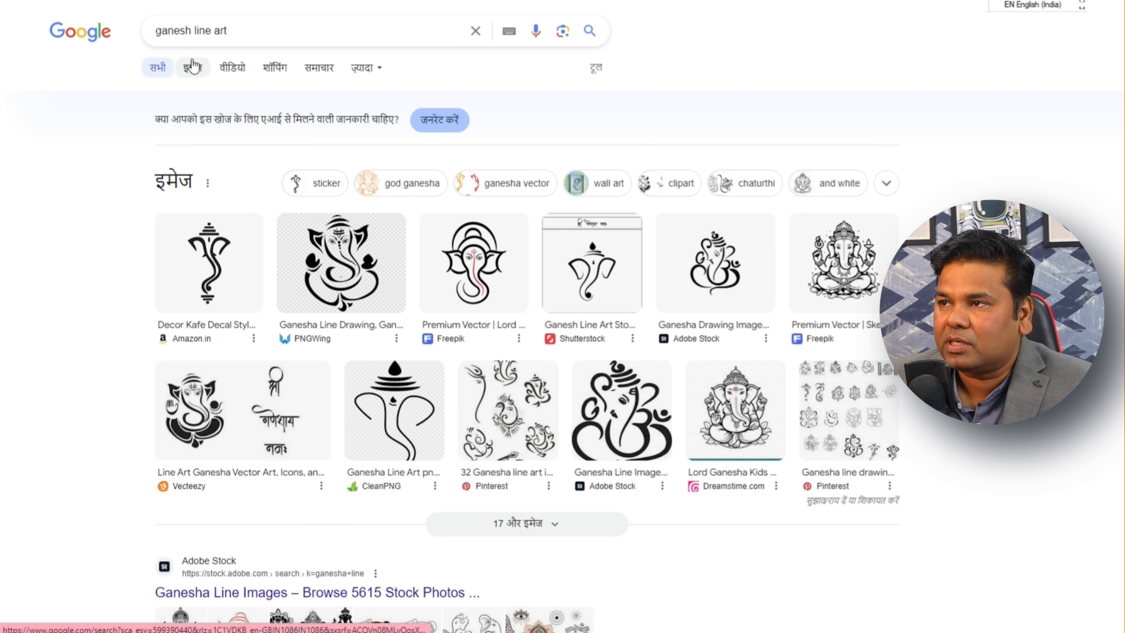
pyautogui.click(193, 69)
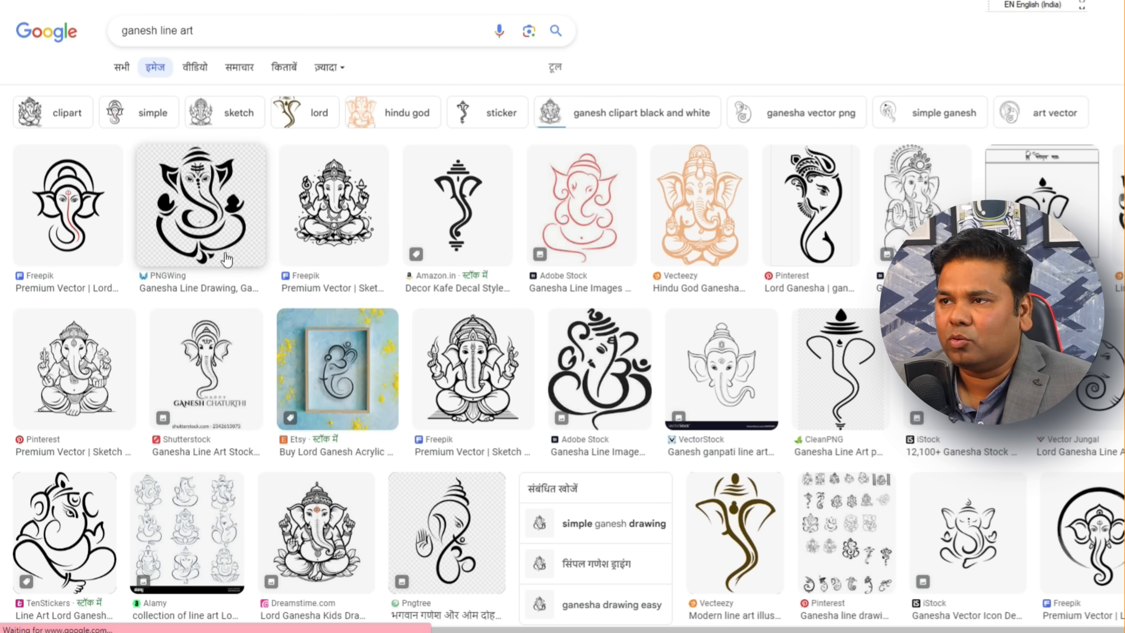
# Refine the image search to "ganesh line art png" and choose a Ganesh line drawing.
pyautogui.click(230, 30)
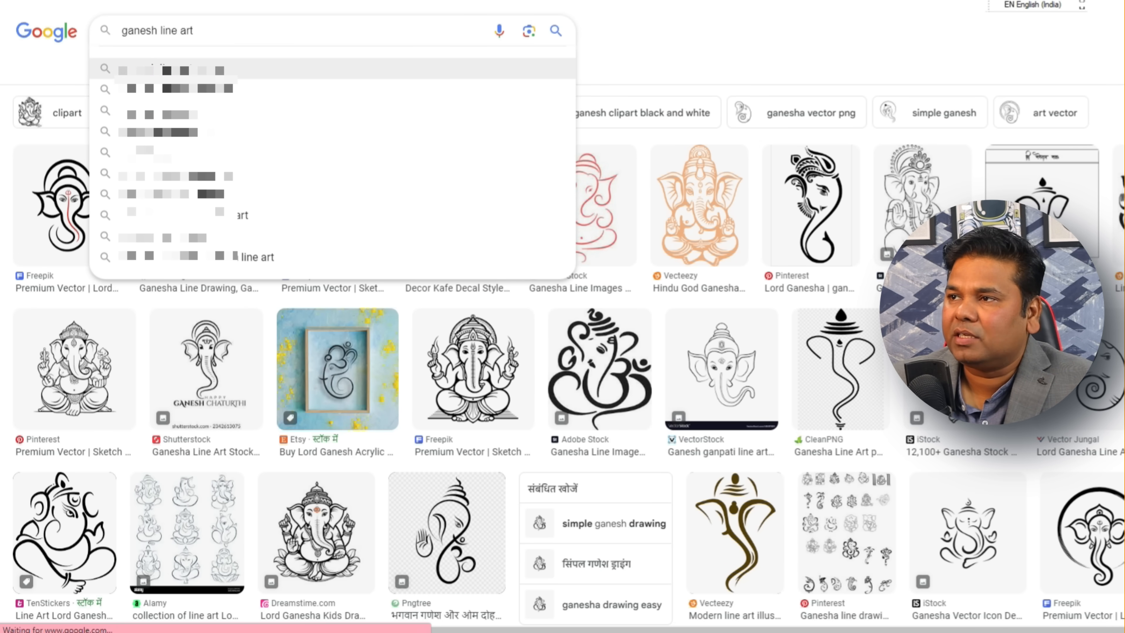
pyautogui.click(213, 68)
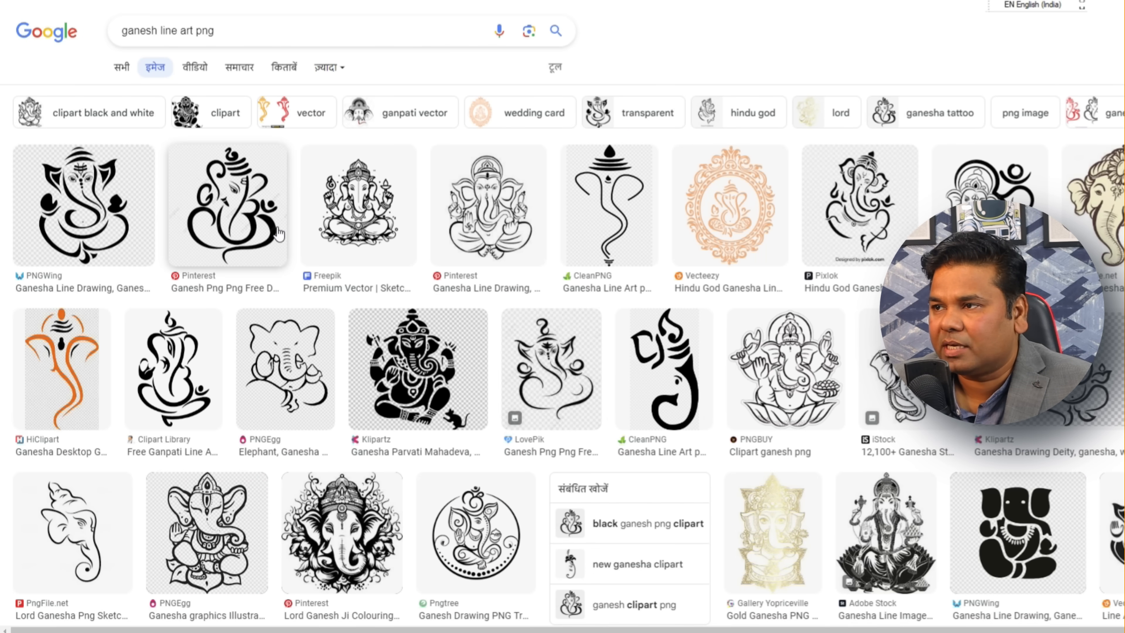
pyautogui.click(354, 219)
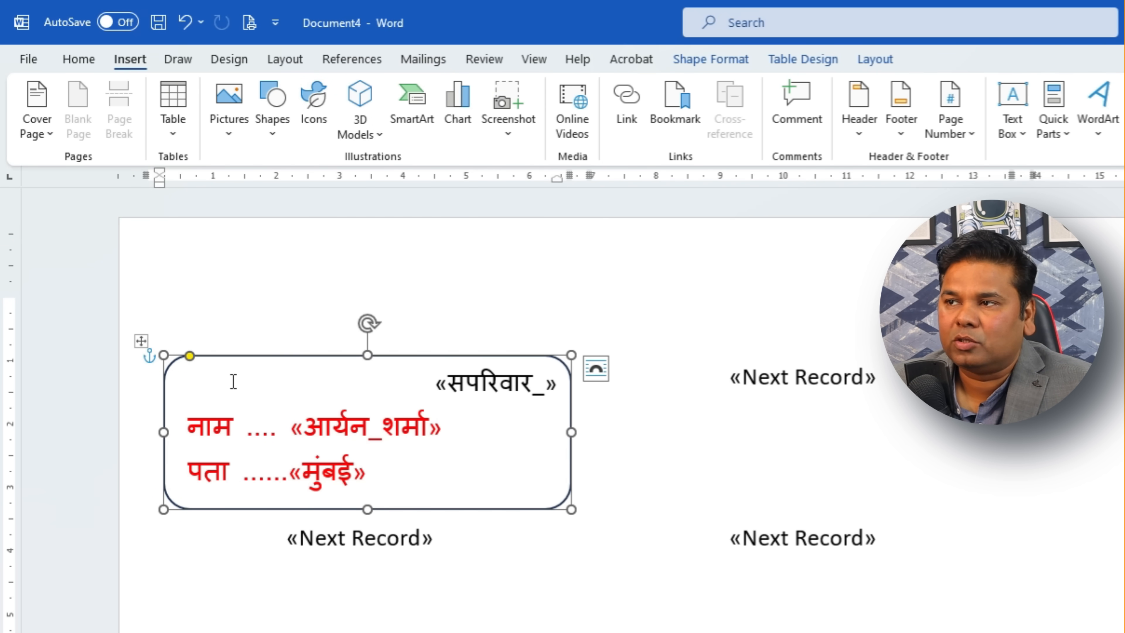
# Back in Word, insert the Ganesh picture from the Downloads folder into the first label and shrink it to a small icon.
pyautogui.click(230, 135)
pyautogui.click(312, 194)
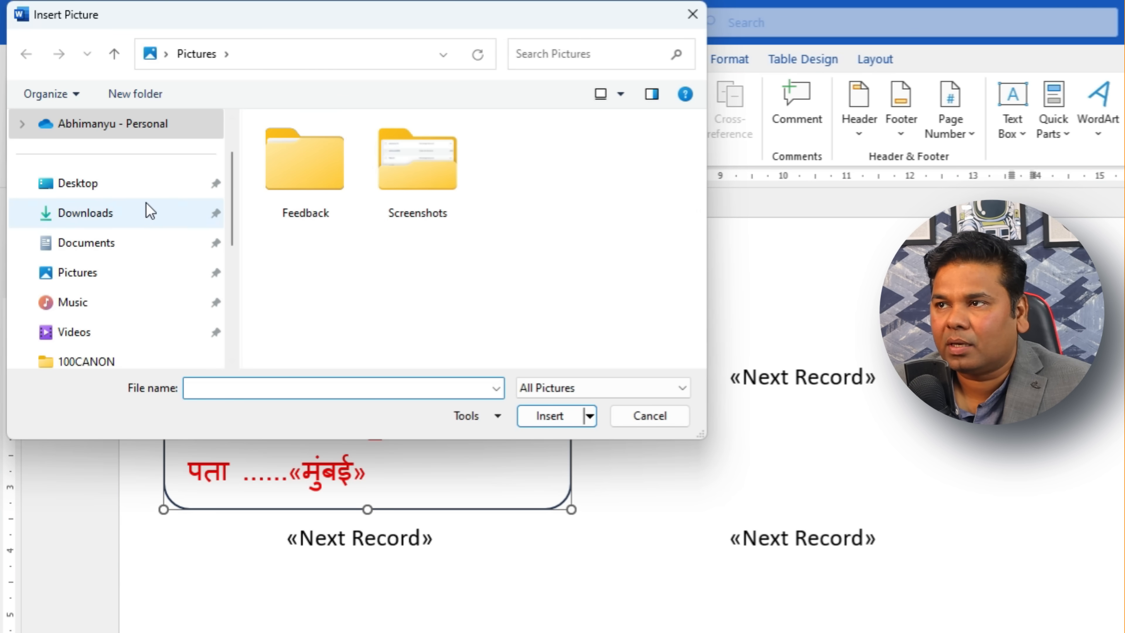
pyautogui.click(145, 212)
pyautogui.doubleClick(326, 216)
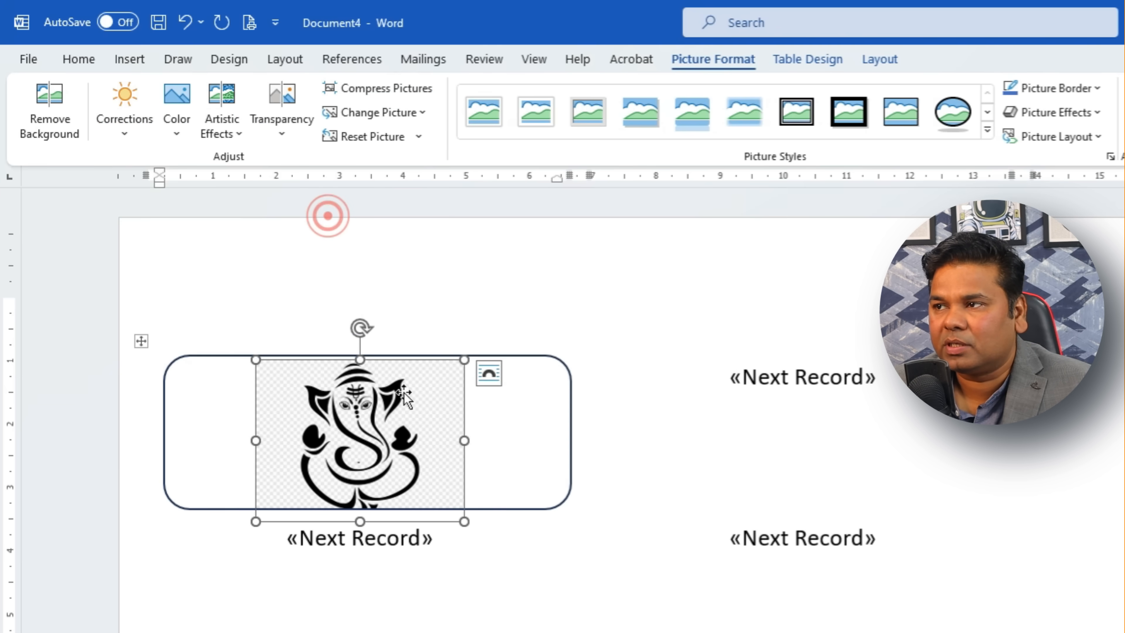
pyautogui.moveTo(464, 473); pyautogui.dragTo(204, 336)
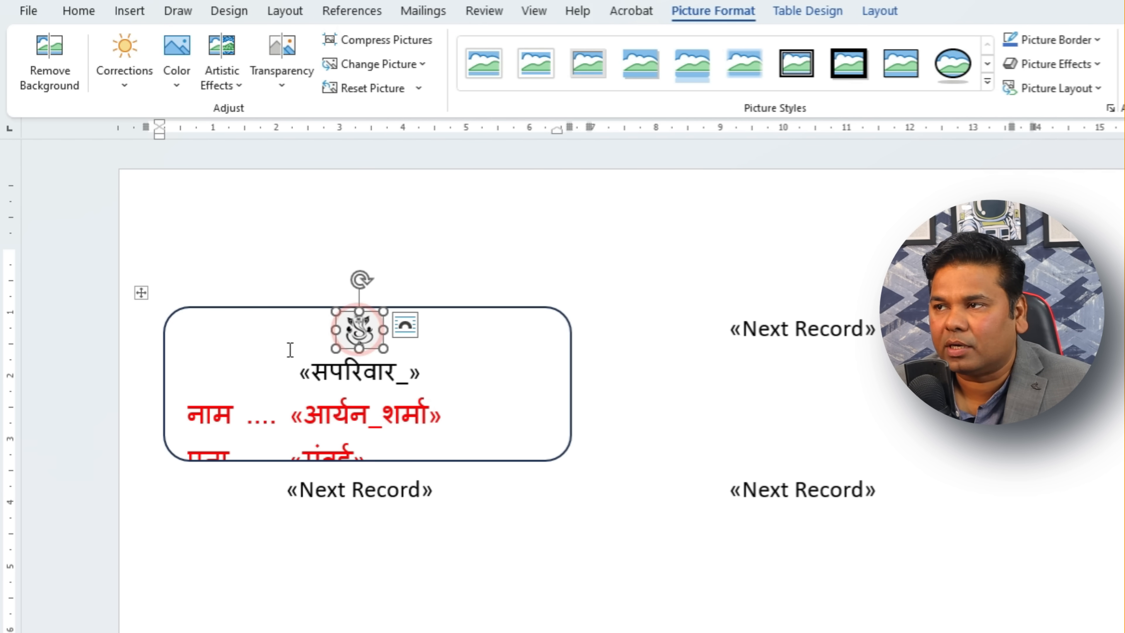
# Make the Ganesh picture float free of the text and place it in the first label's upper-left corner above नाम.
pyautogui.click(408, 325)
pyautogui.click(520, 505)
pyautogui.click(545, 498)
pyautogui.moveTo(366, 337); pyautogui.dragTo(228, 344)
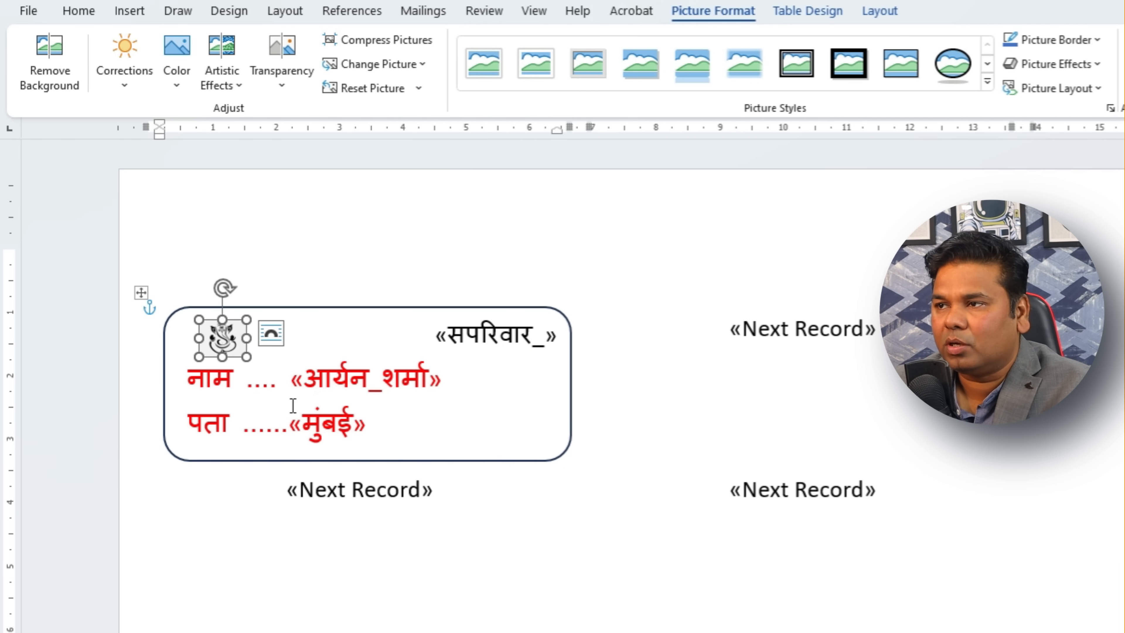
pyautogui.click(126, 413)
pyautogui.click(247, 441)
pyautogui.click(421, 420)
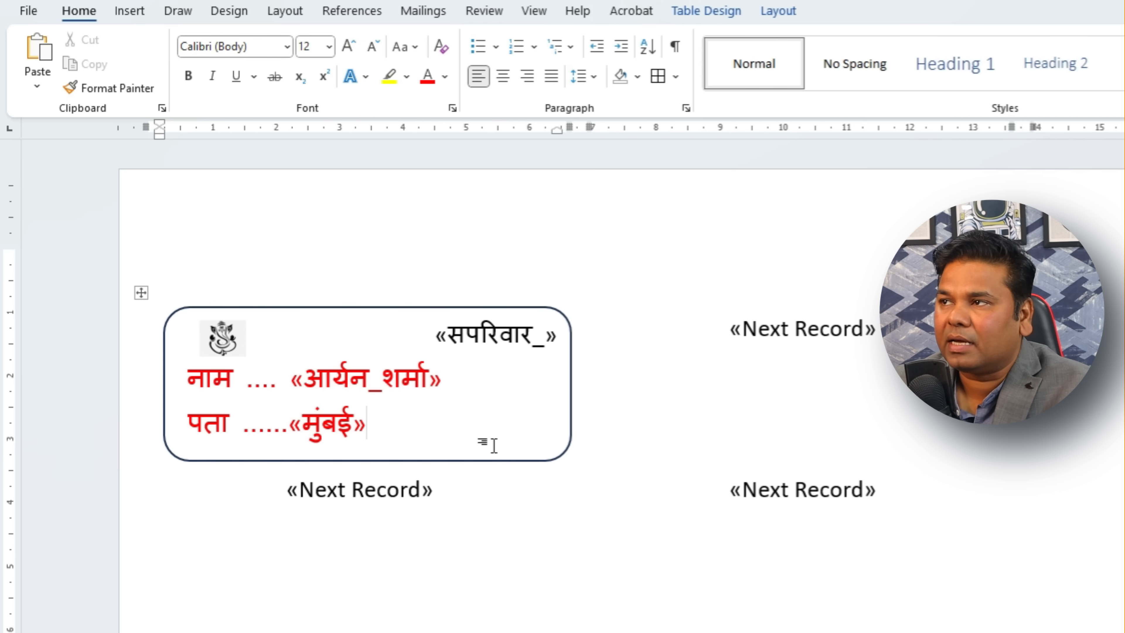
# Update all labels with the first label's design and check the whole sheet.
pyautogui.click(413, 14)
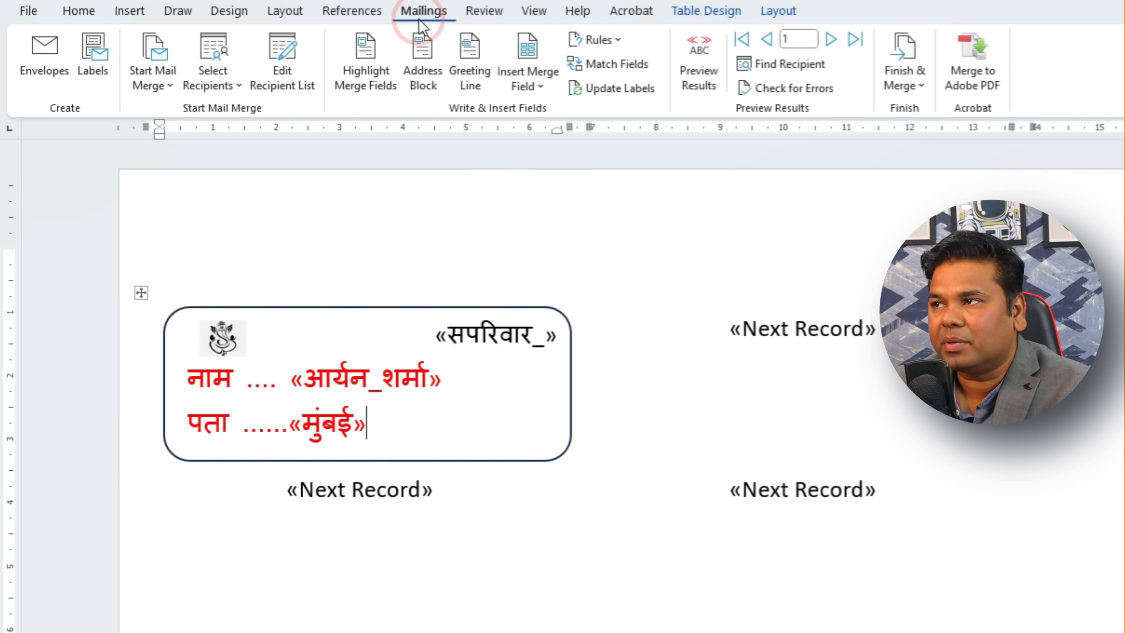
pyautogui.click(621, 95)
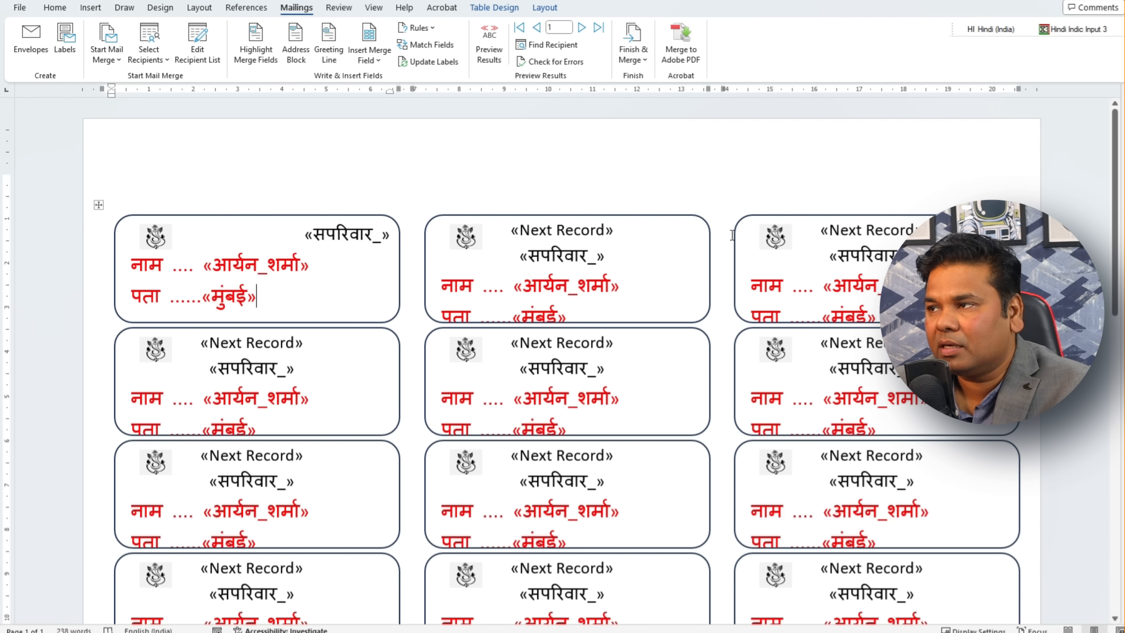
pyautogui.scroll(-10, 326, 346)
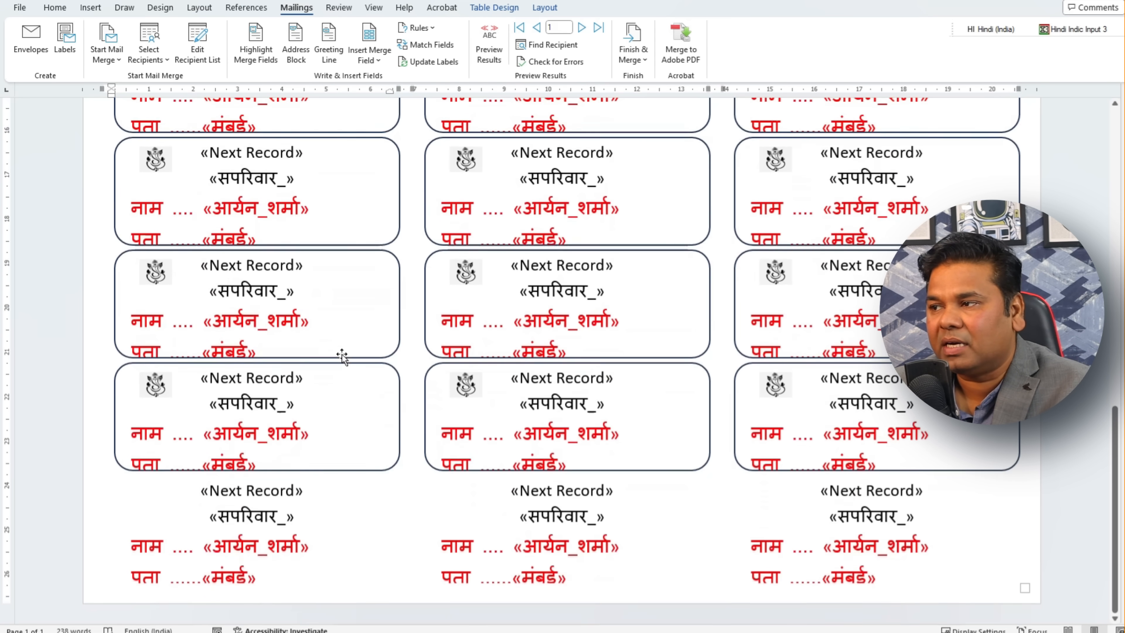
pyautogui.scroll(10, 345, 354)
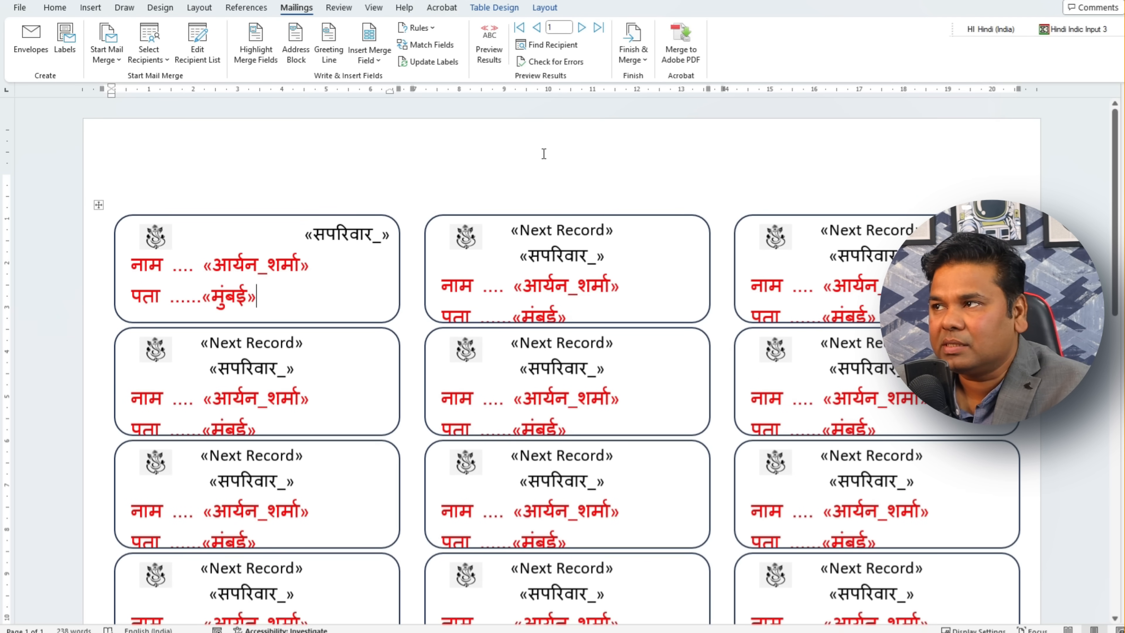
# Preview the merged results and review the names, addresses and सपरिवार entries across the label sheet.
pyautogui.click(493, 57)
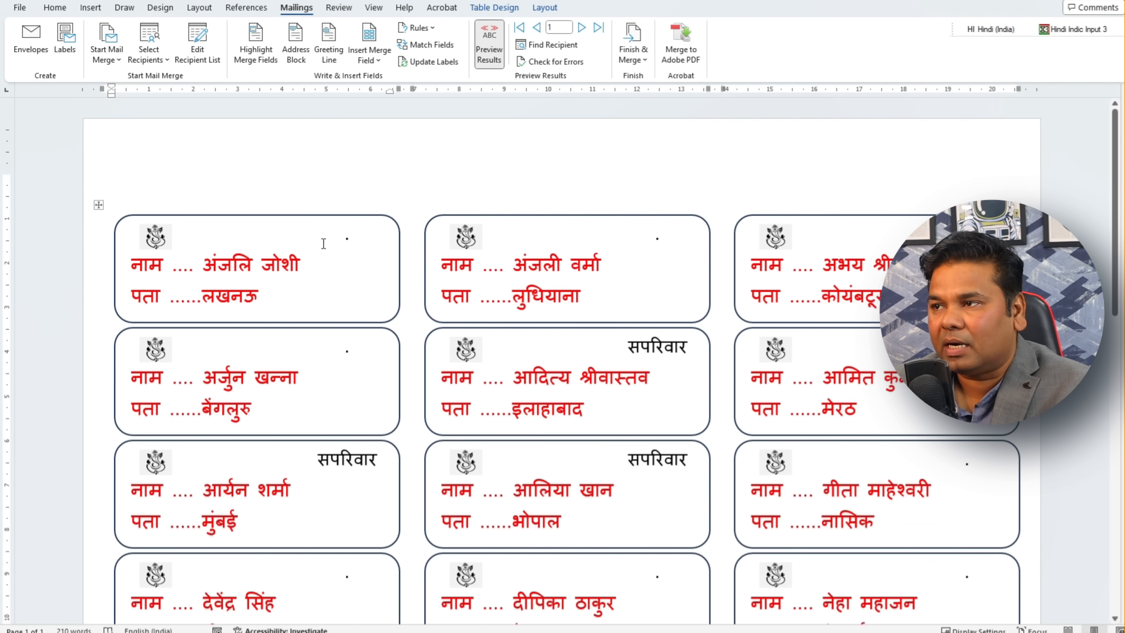
pyautogui.scroll(-3, 579, 278)
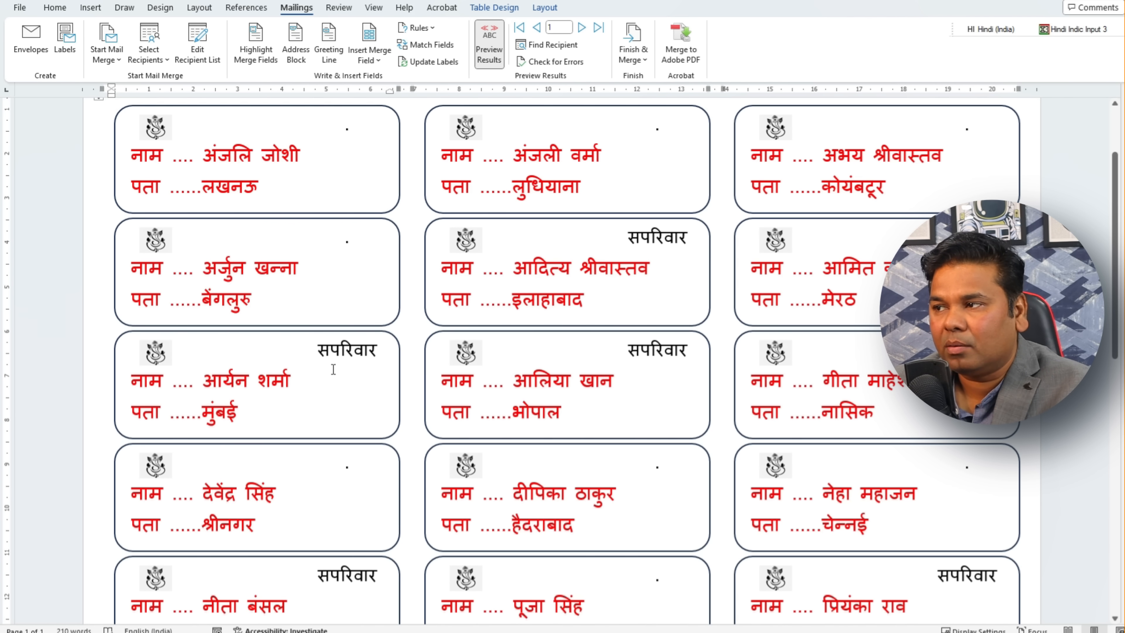
pyautogui.scroll(-4, 349, 368)
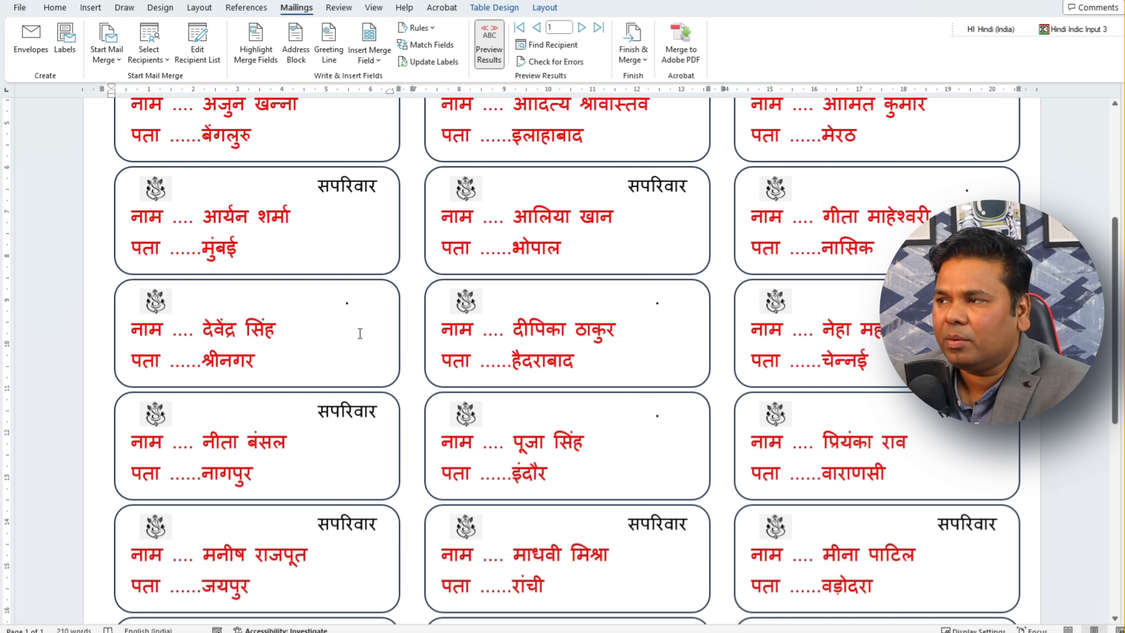
pyautogui.scroll(7, 360, 333)
pyautogui.click(332, 216)
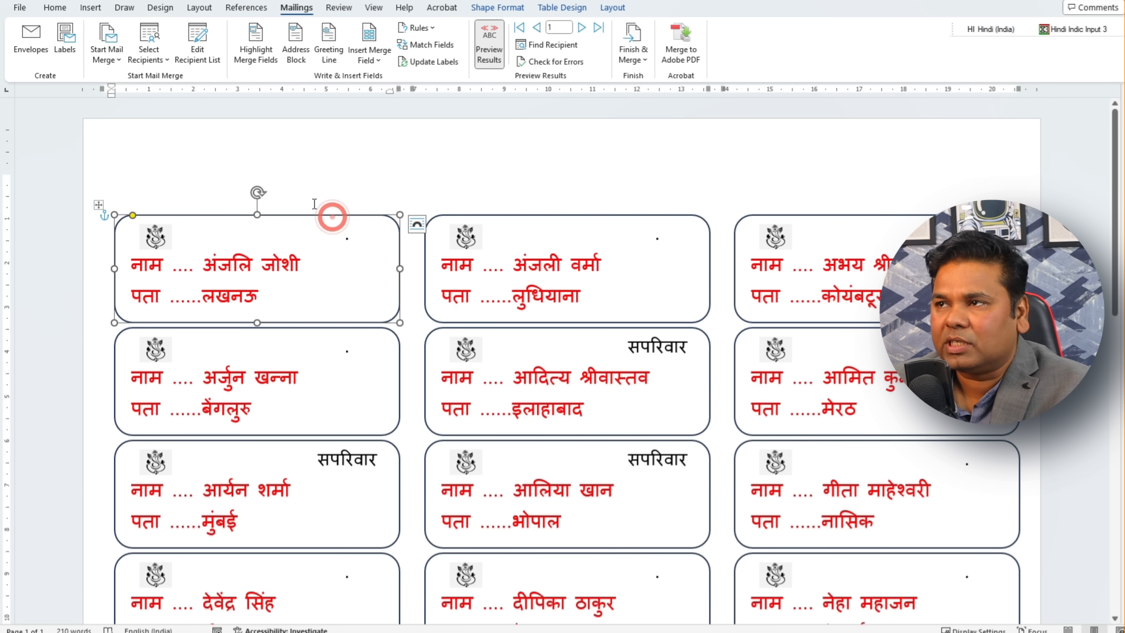
pyautogui.click(91, 7)
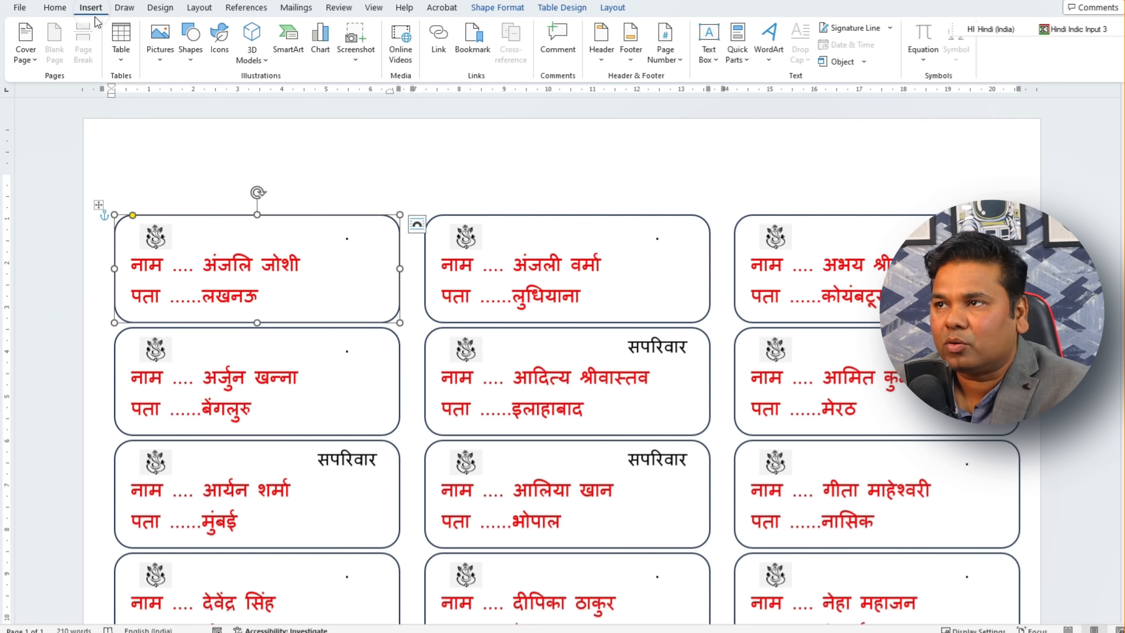
pyautogui.click(54, 8)
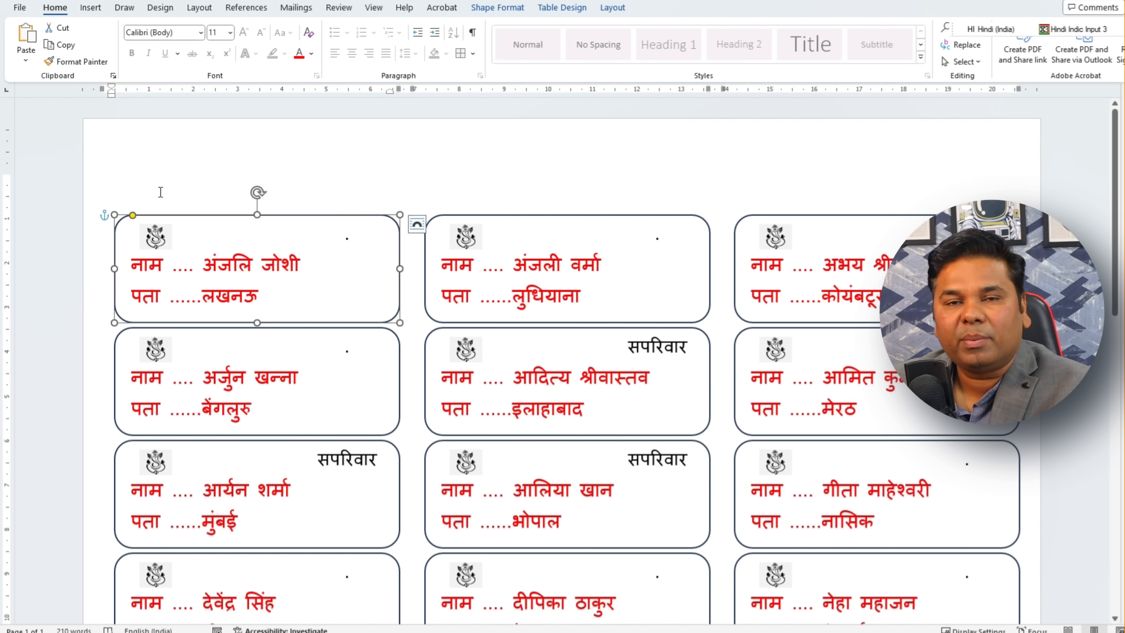